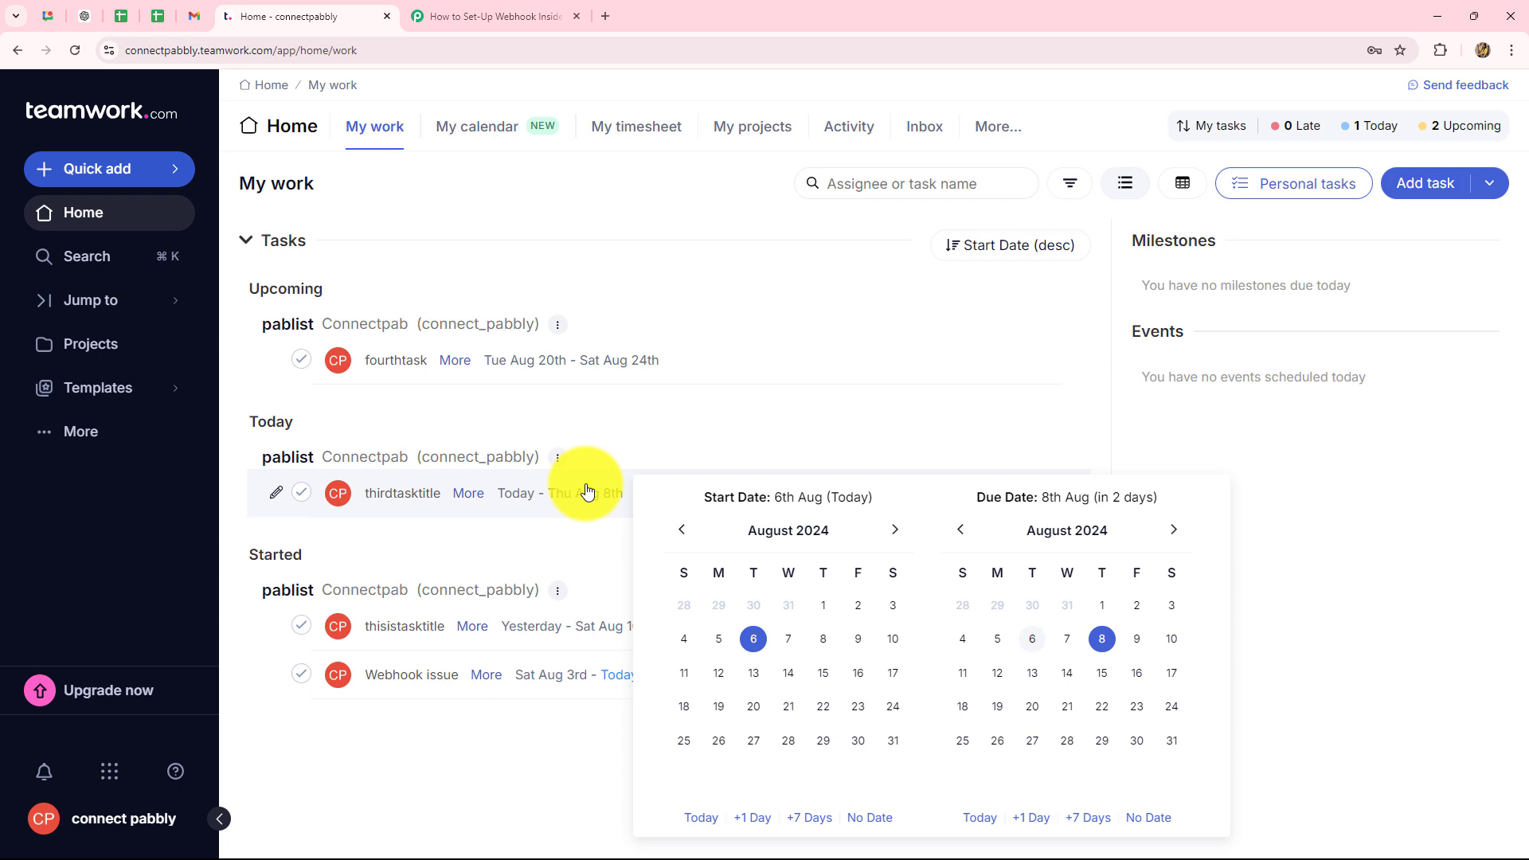
pyautogui.click(564, 543)
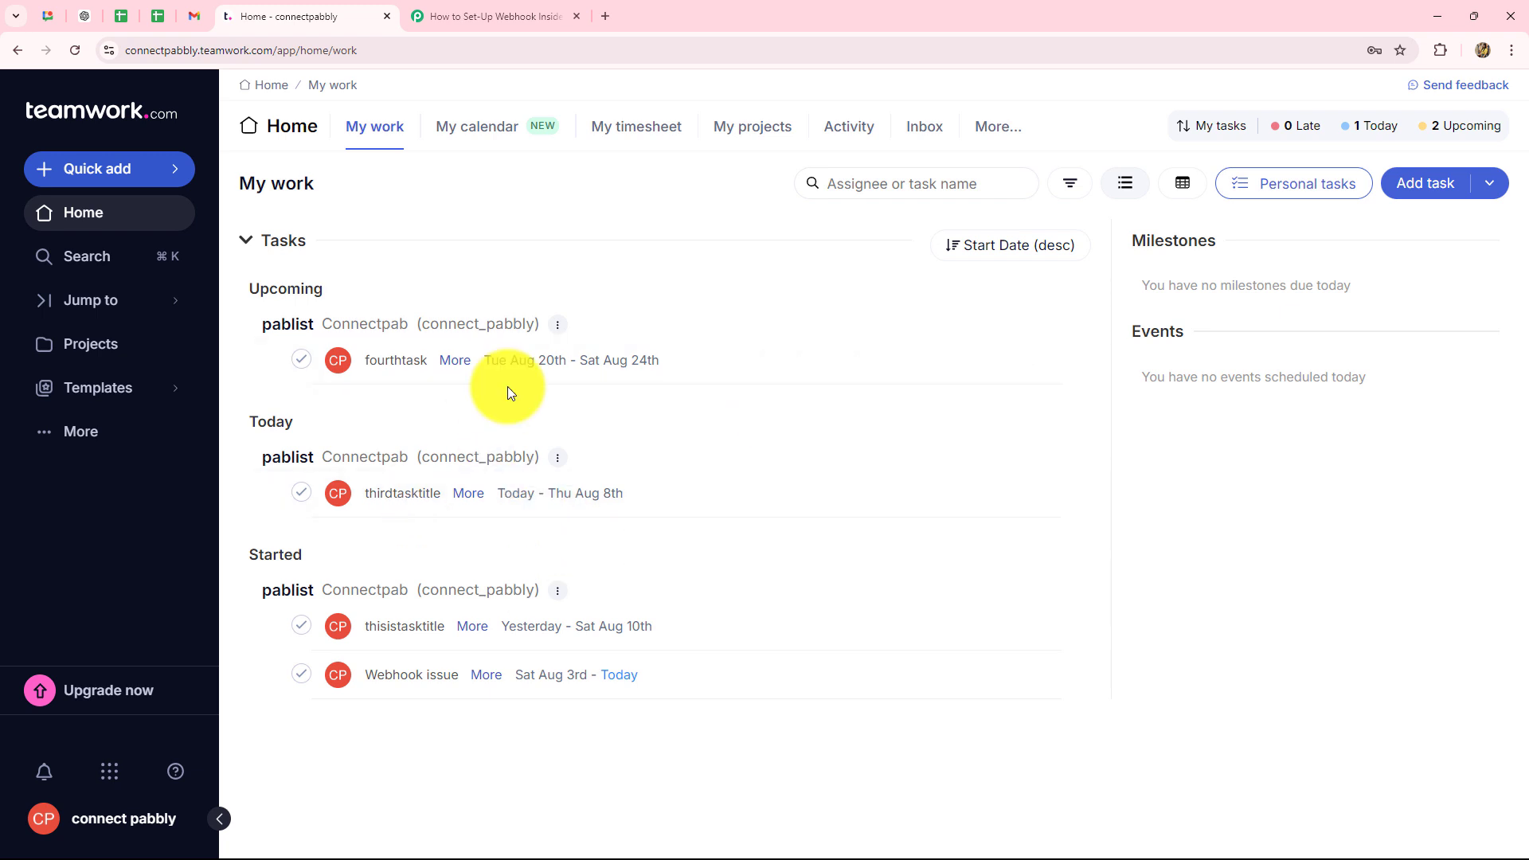
pyautogui.moveTo(829, 635)
pyautogui.moveTo(914, 681)
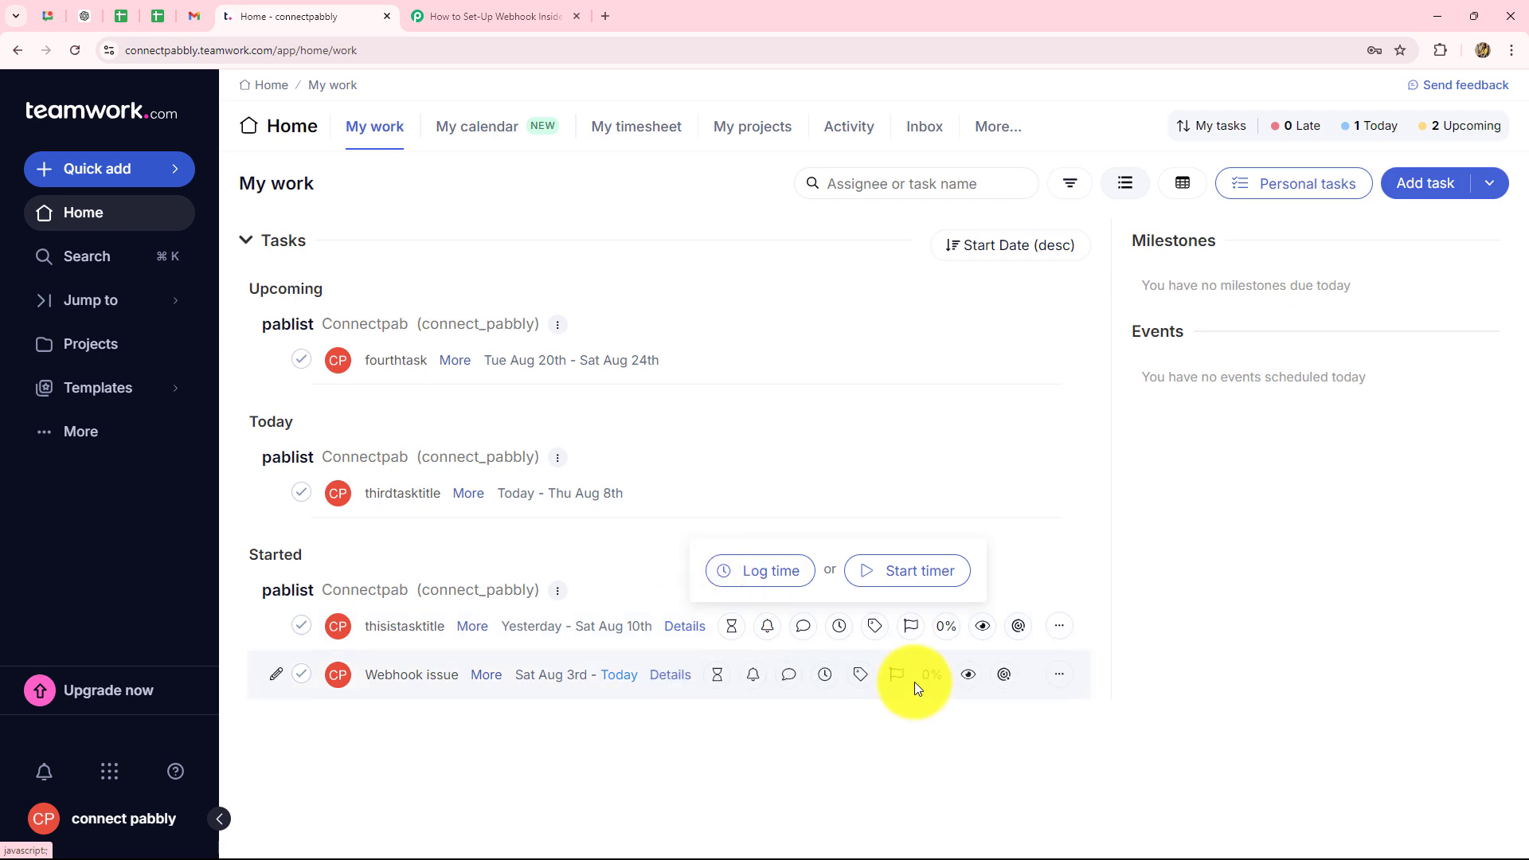
pyautogui.click(912, 628)
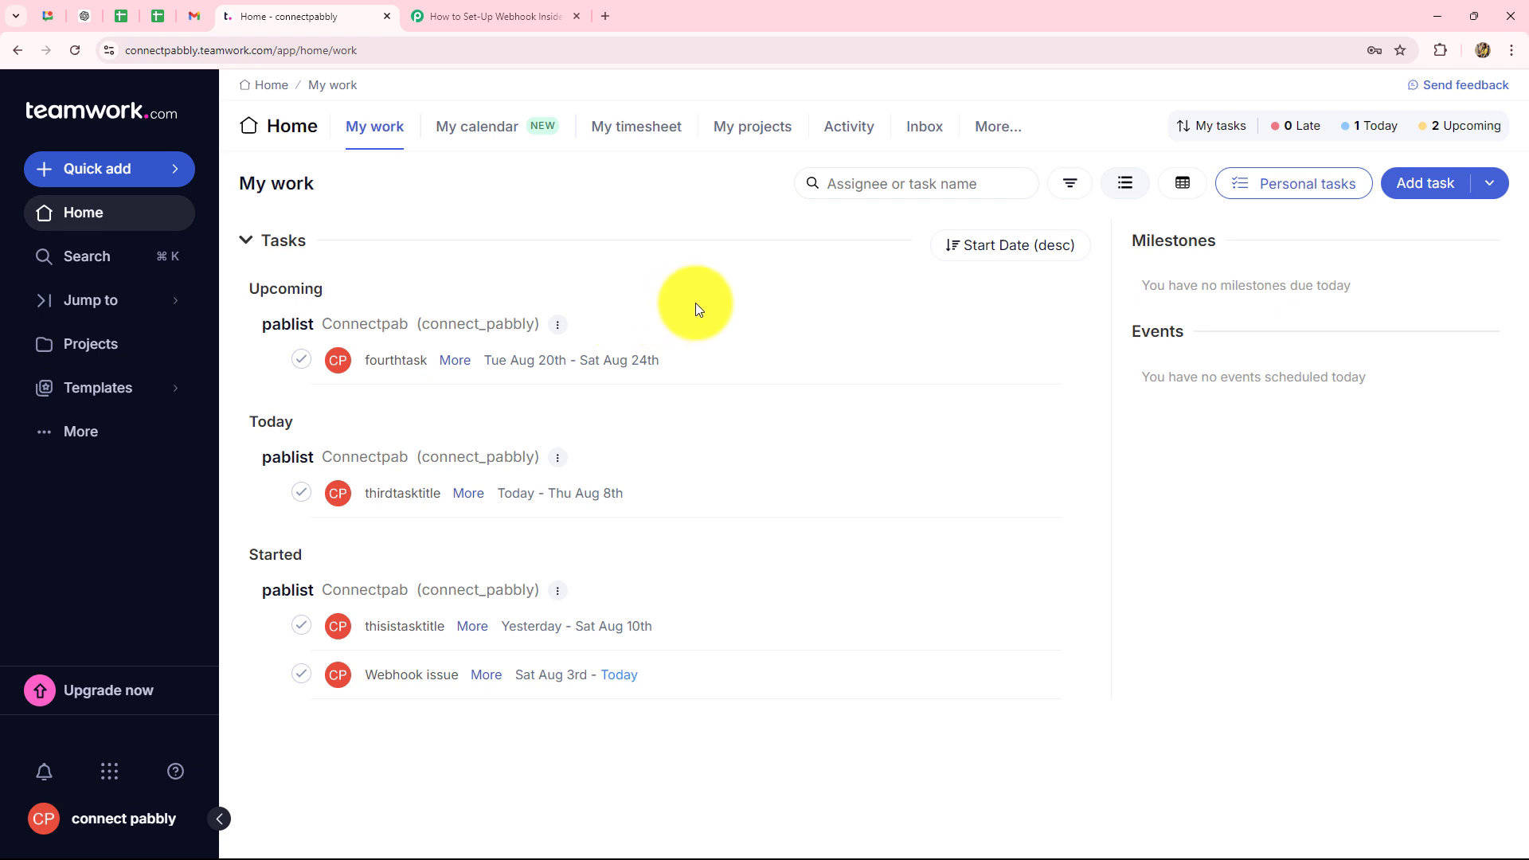
pyautogui.click(484, 19)
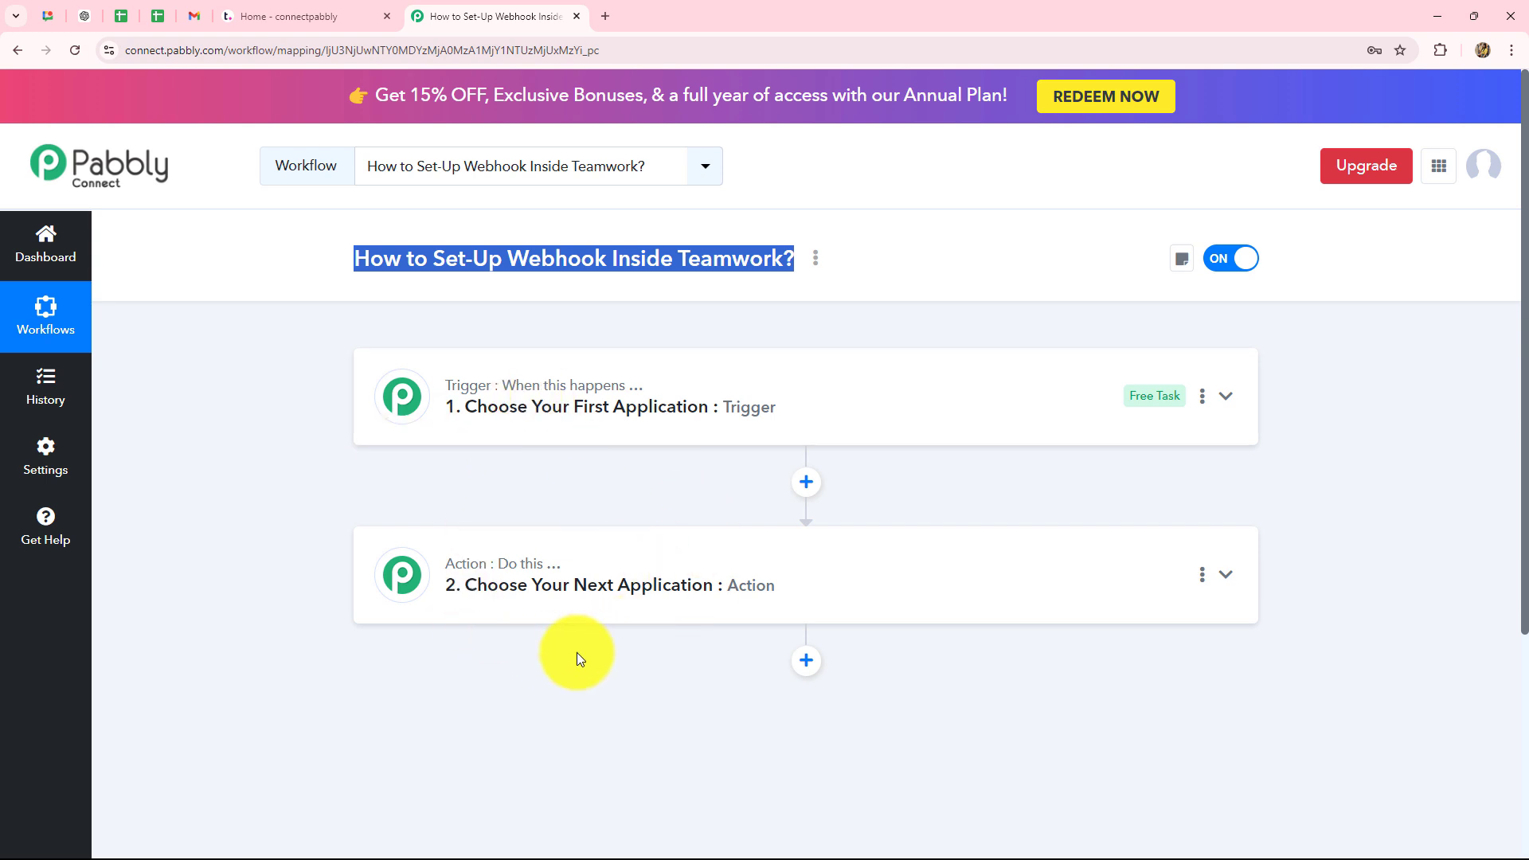
pyautogui.click(261, 452)
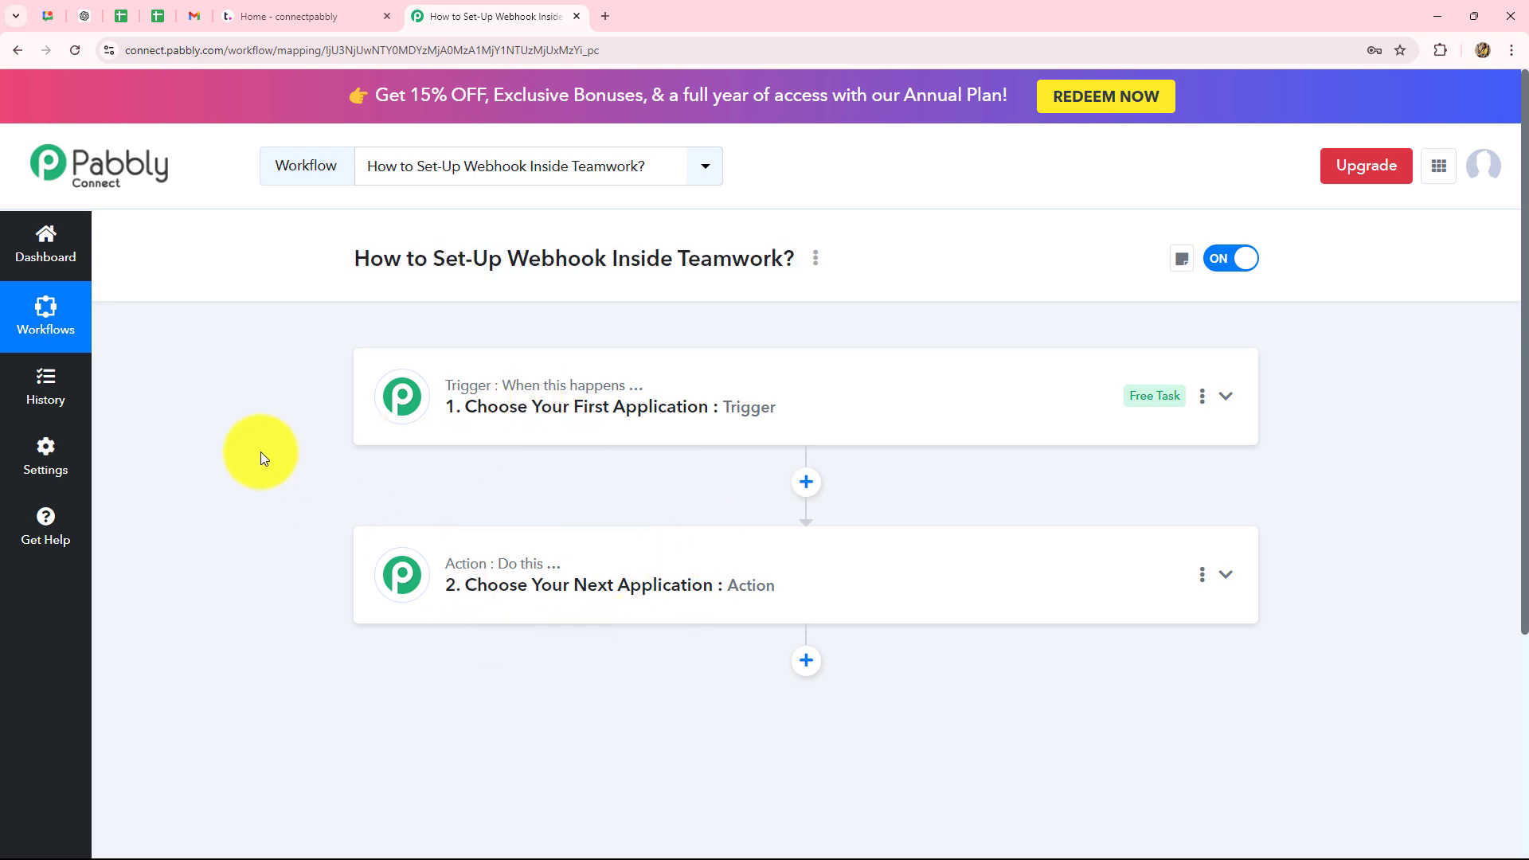
pyautogui.doubleClick(554, 271)
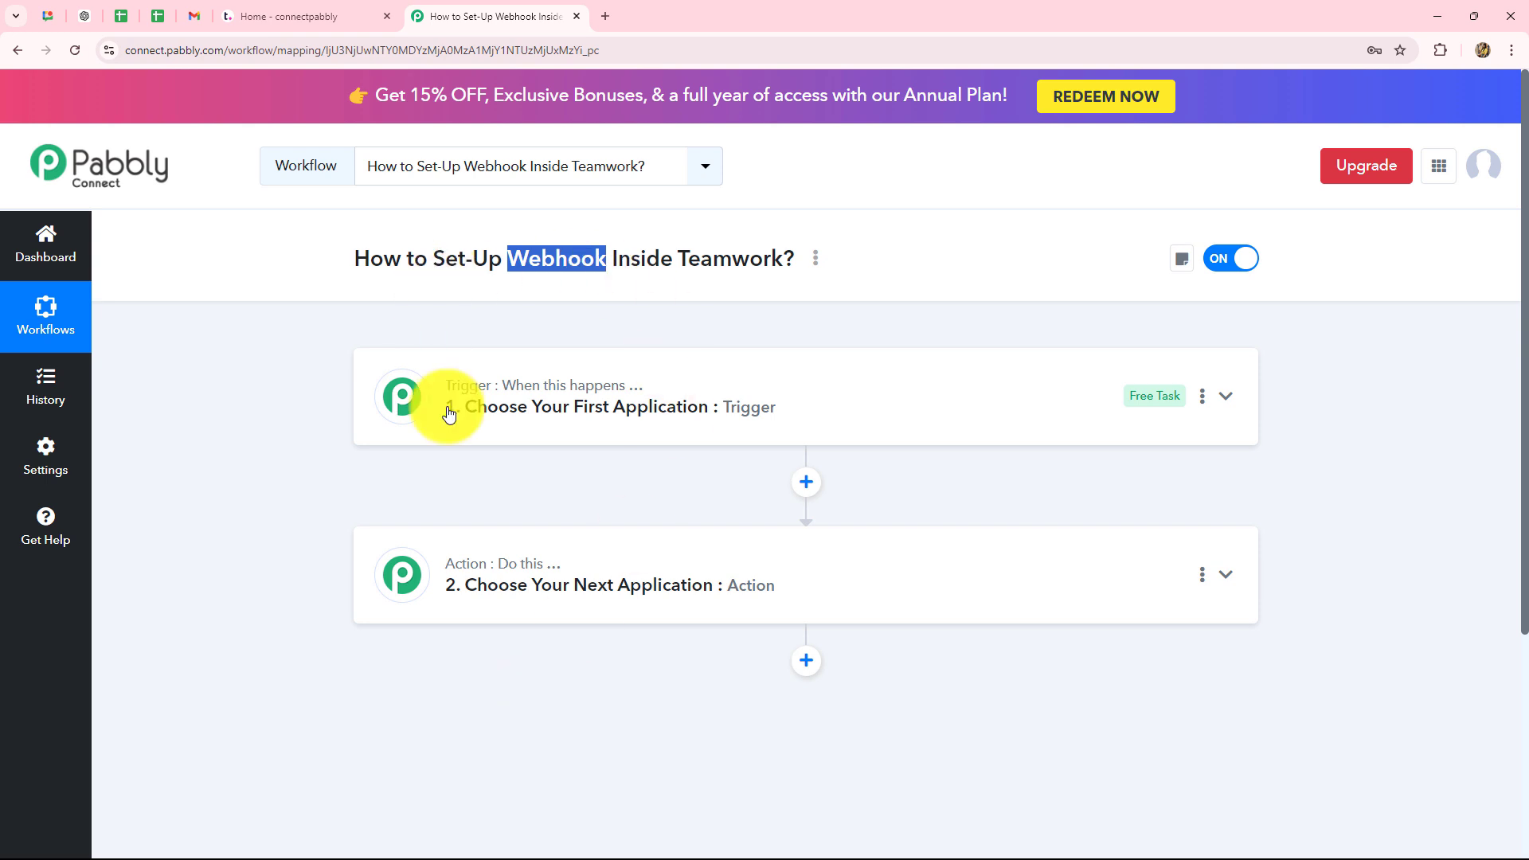
pyautogui.hotkey('ctrl', 'shift', 'Tab')
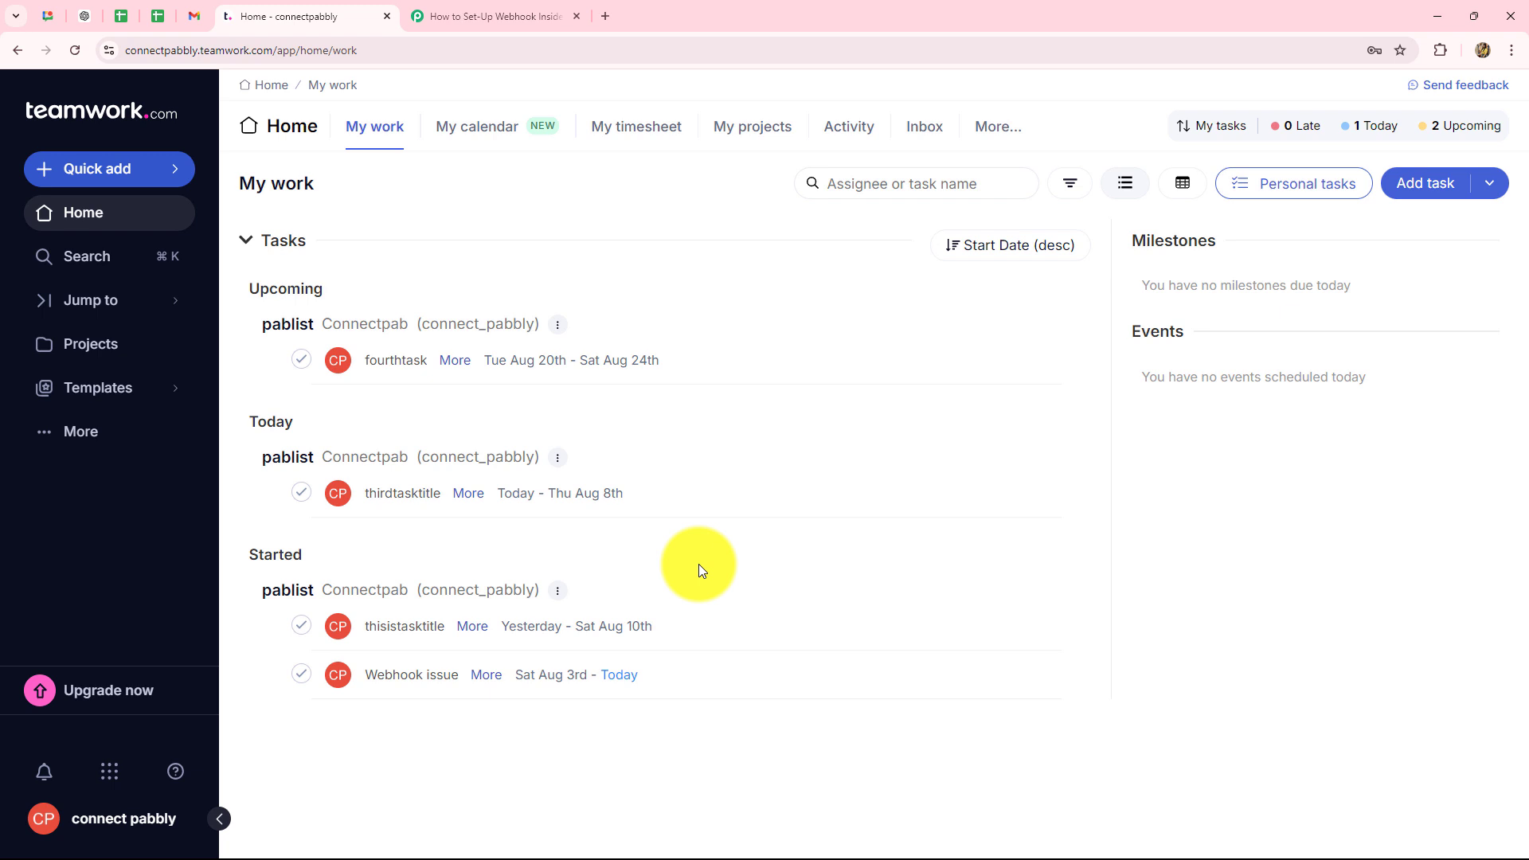
pyautogui.click(490, 14)
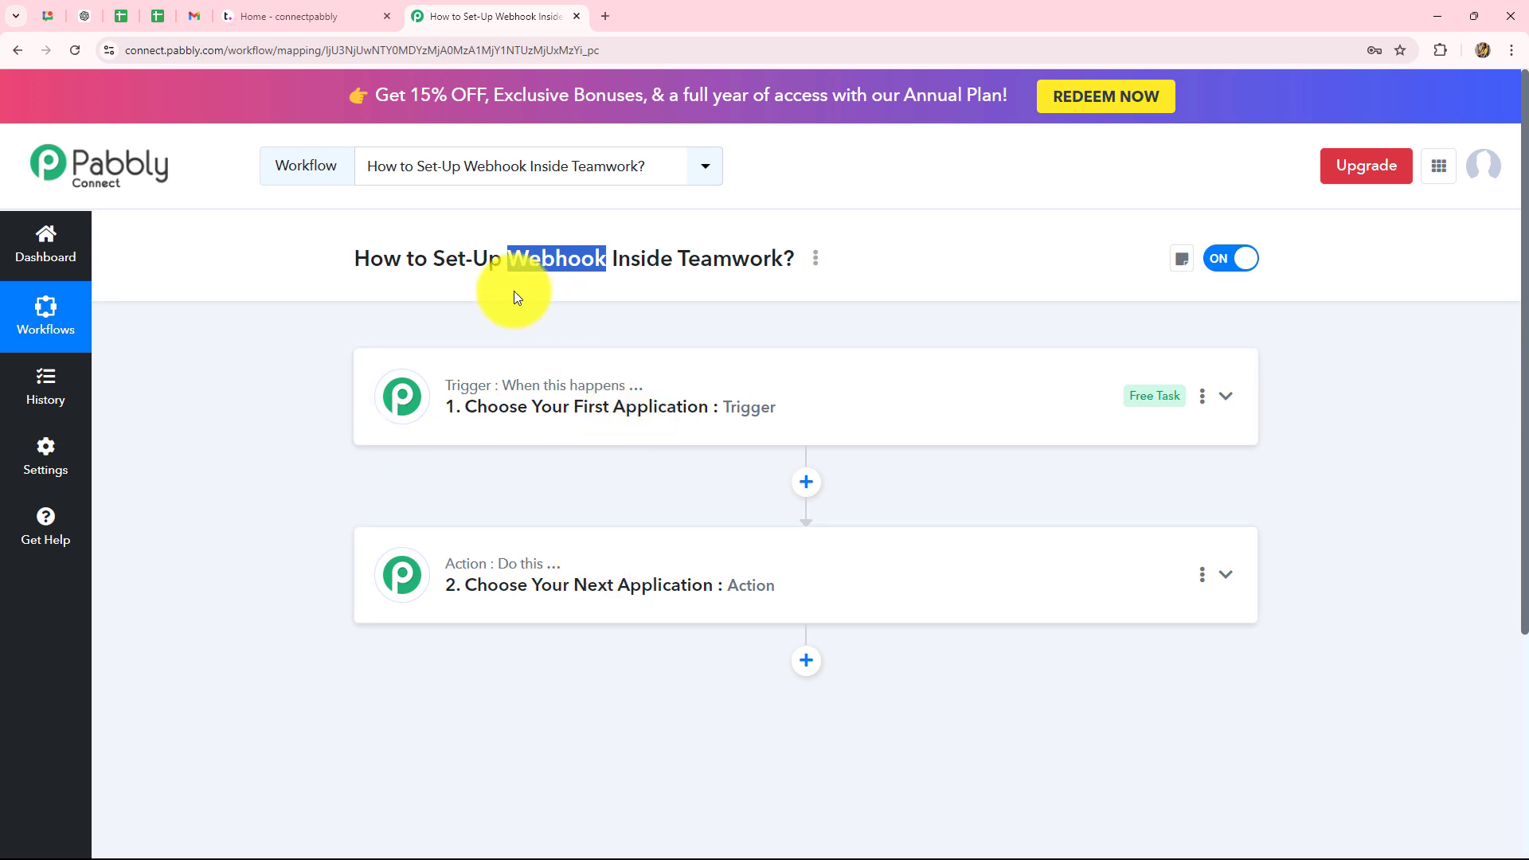
pyautogui.click(617, 721)
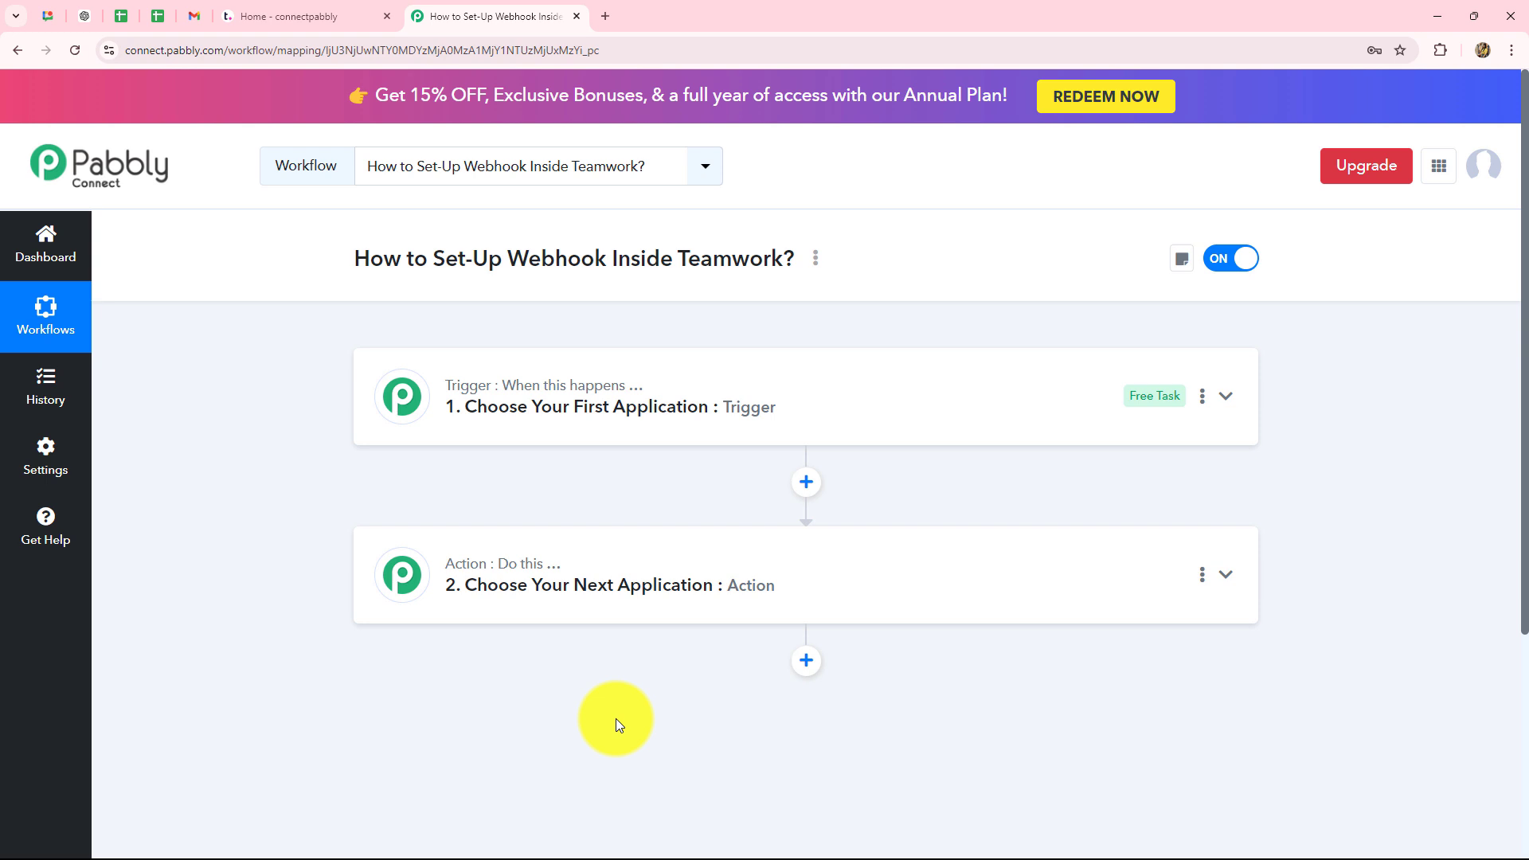
pyautogui.scroll(-1, 614, 719)
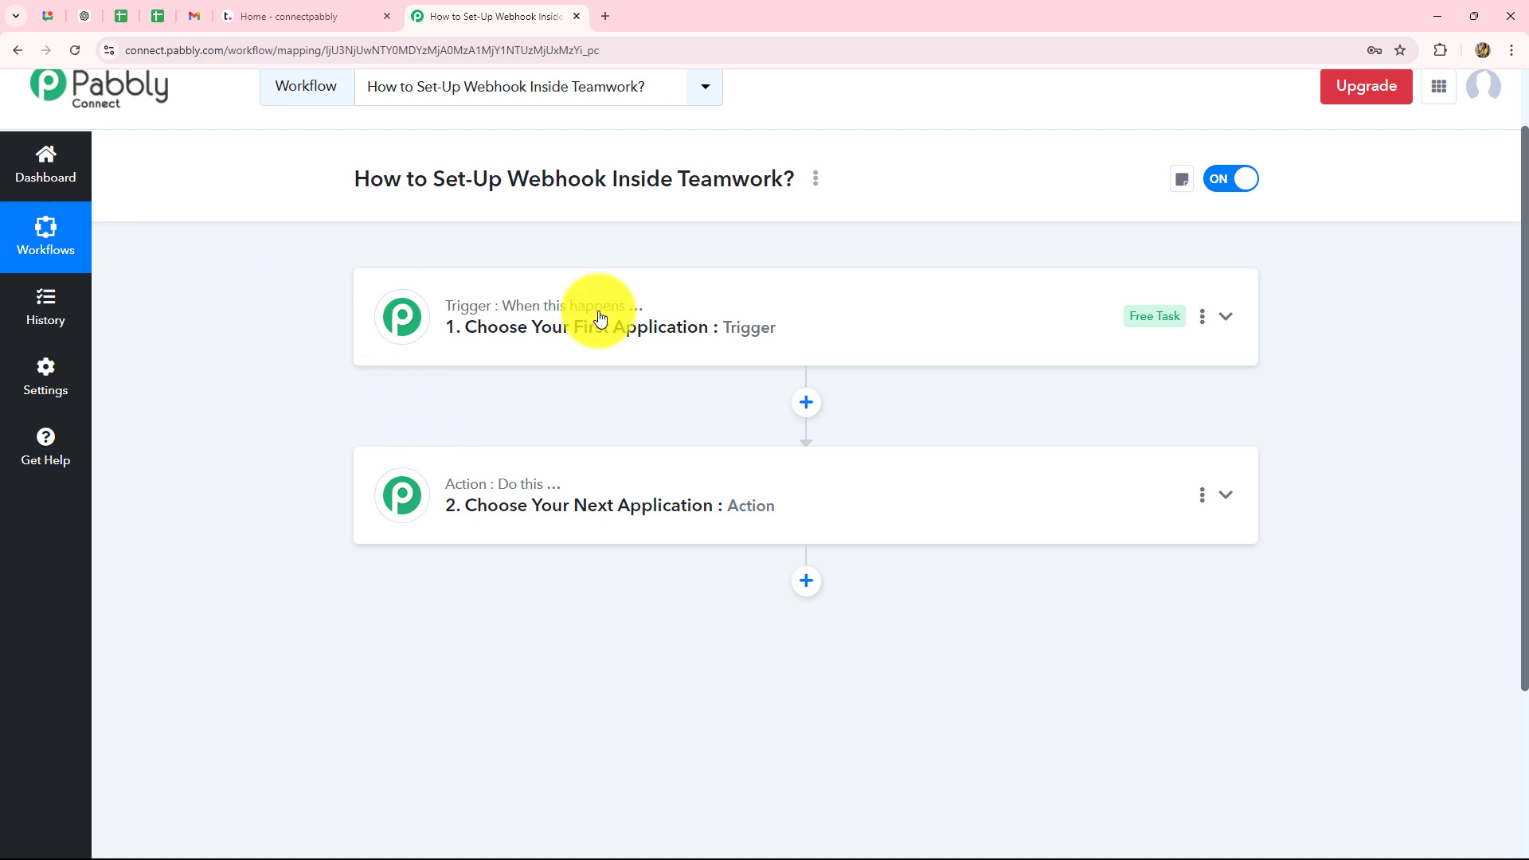
pyautogui.scroll(-1, 626, 554)
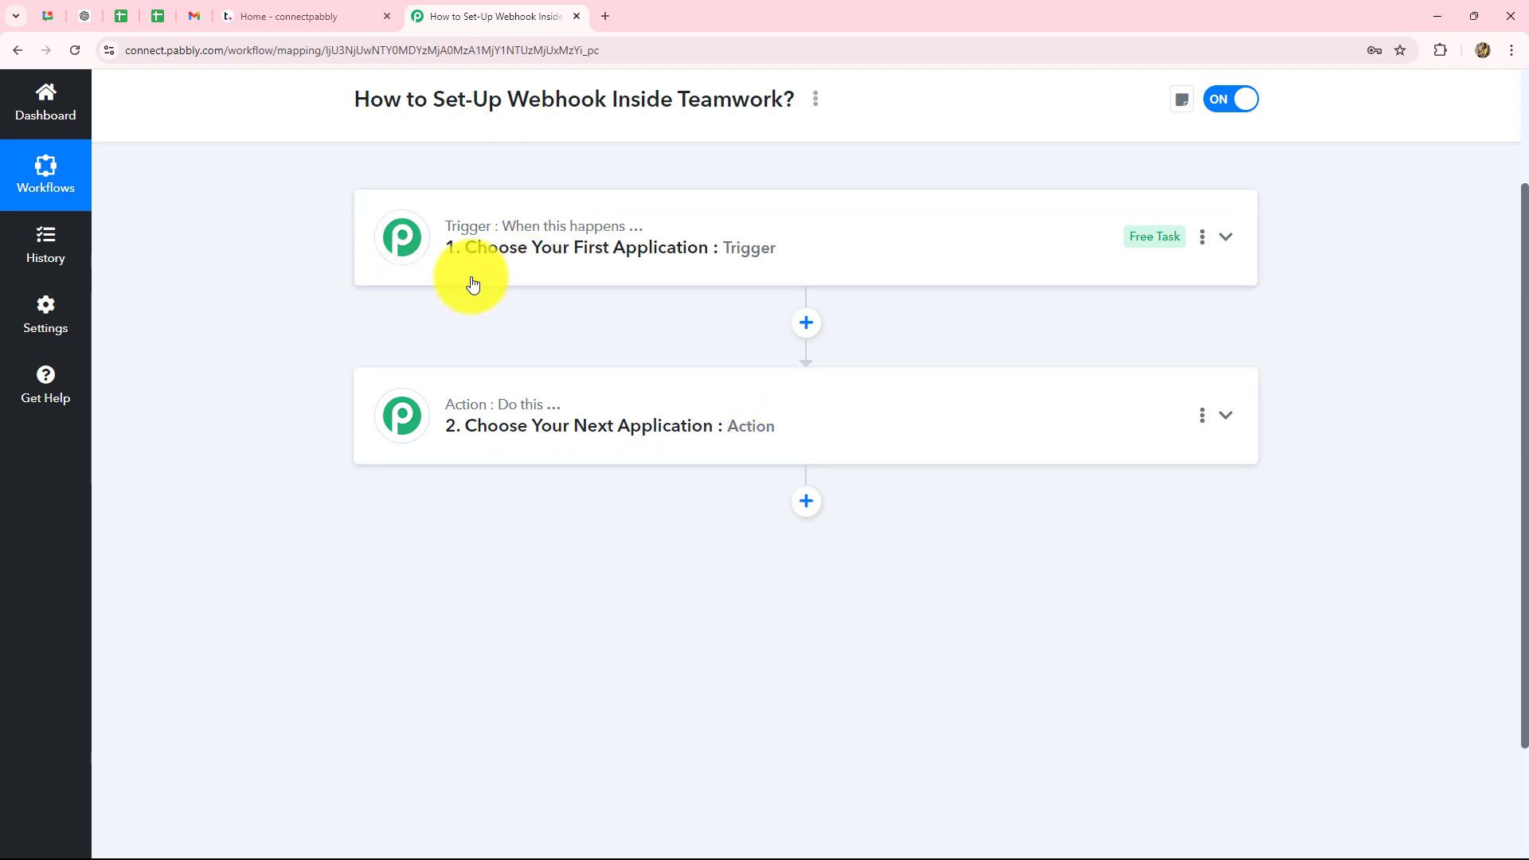
pyautogui.click(295, 14)
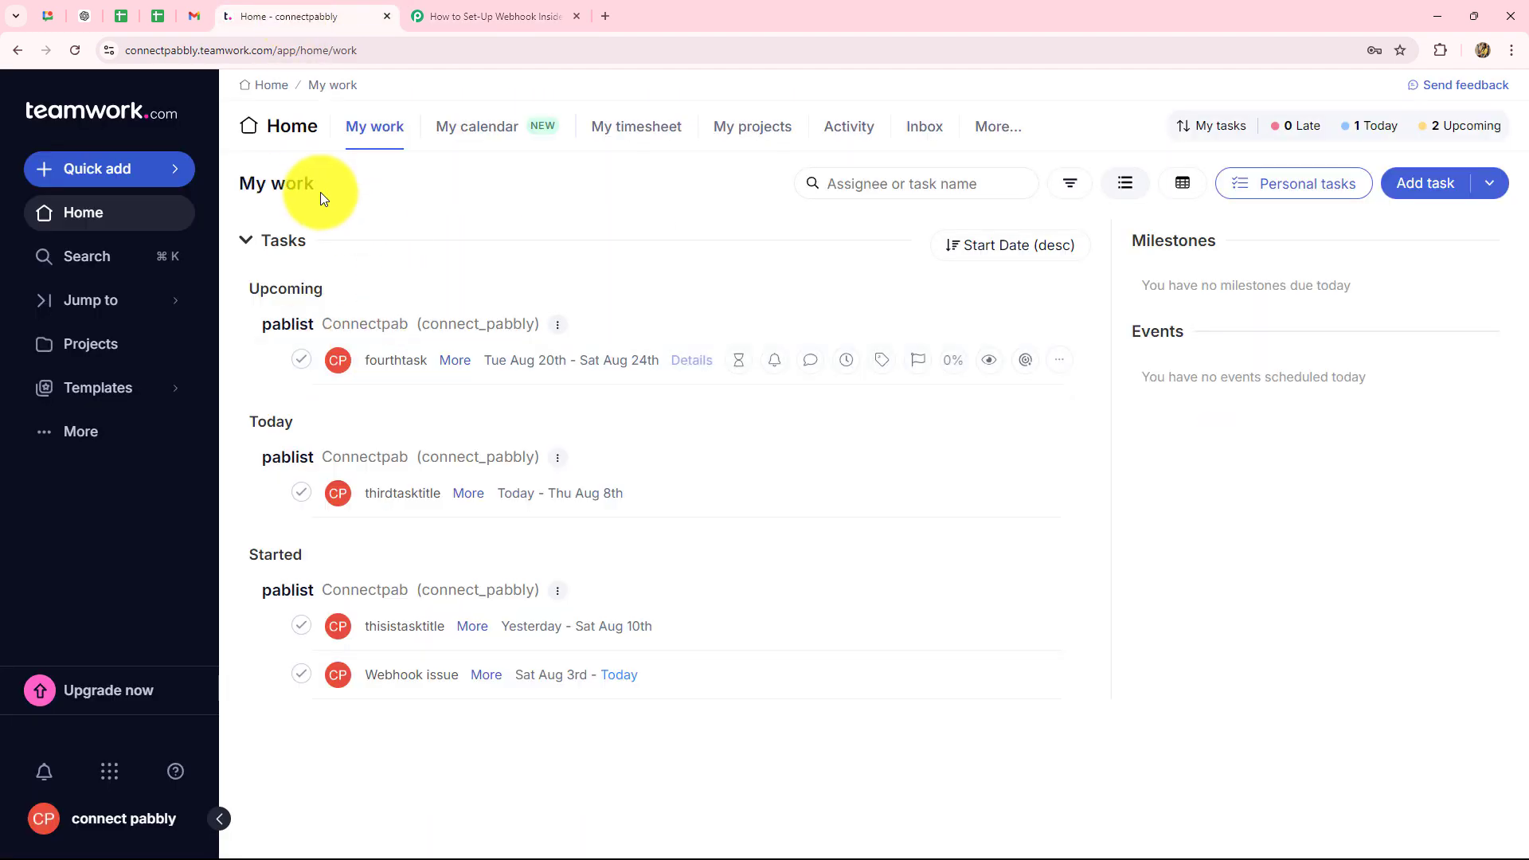
# - Switch to the Pabbly Connect workflow and choose Teamwork as the trigger app
pyautogui.click(451, 13)
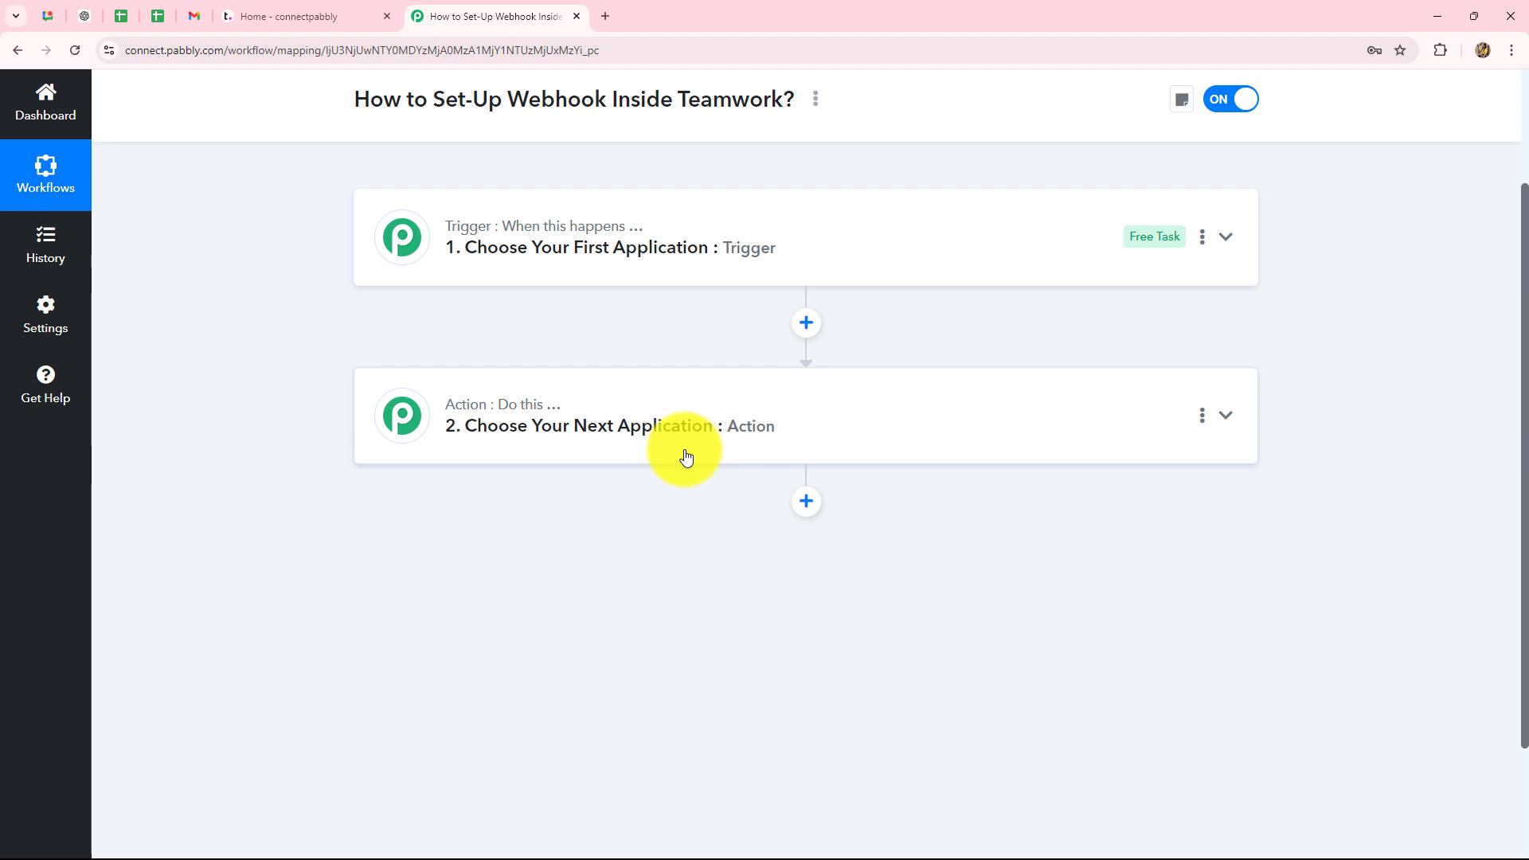
pyautogui.scroll(2, 625, 376)
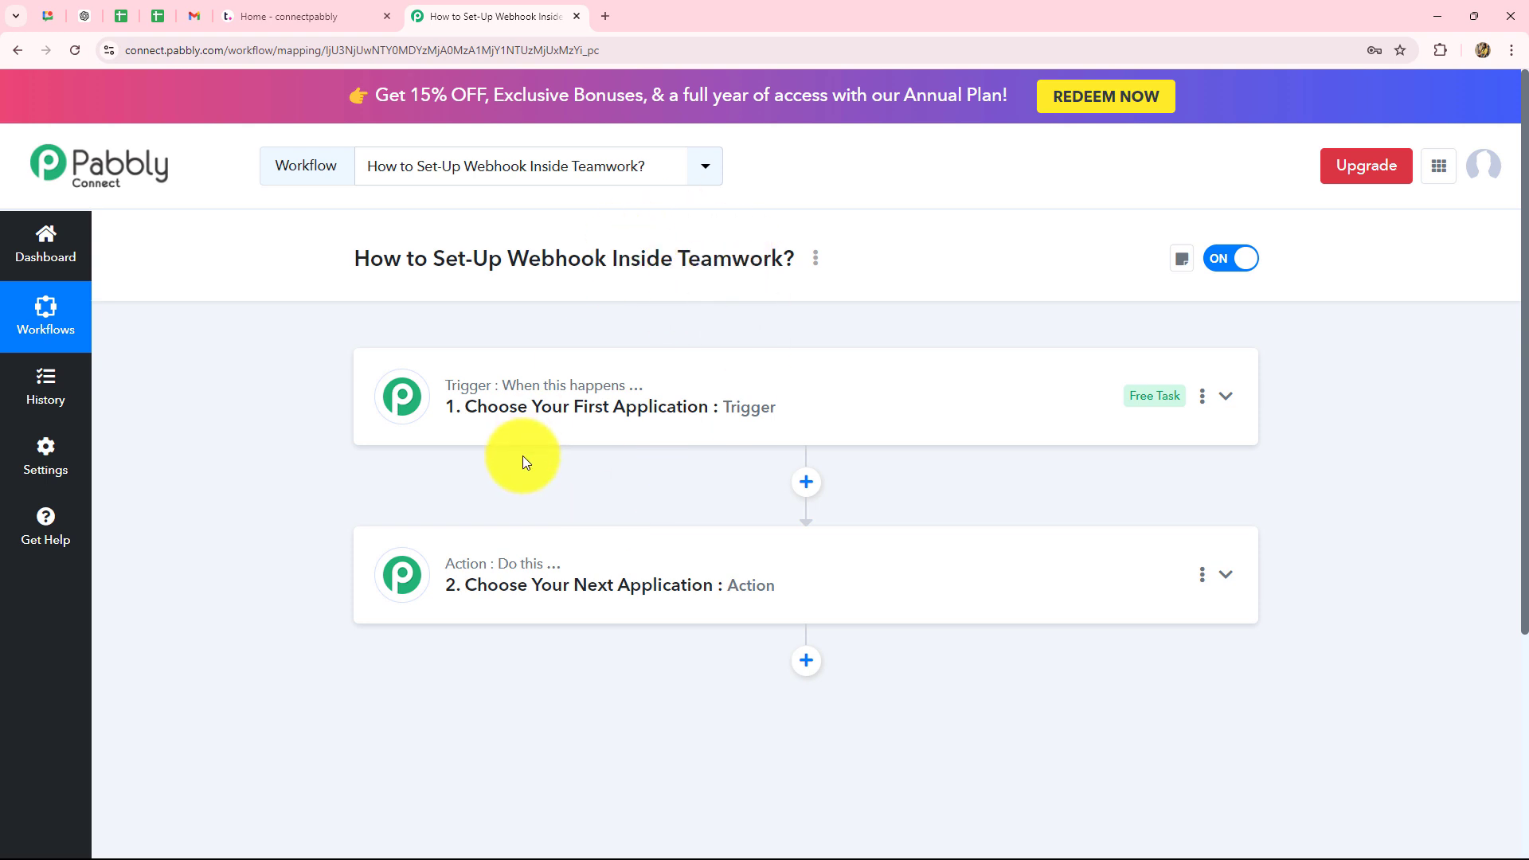
pyautogui.moveTo(551, 388)
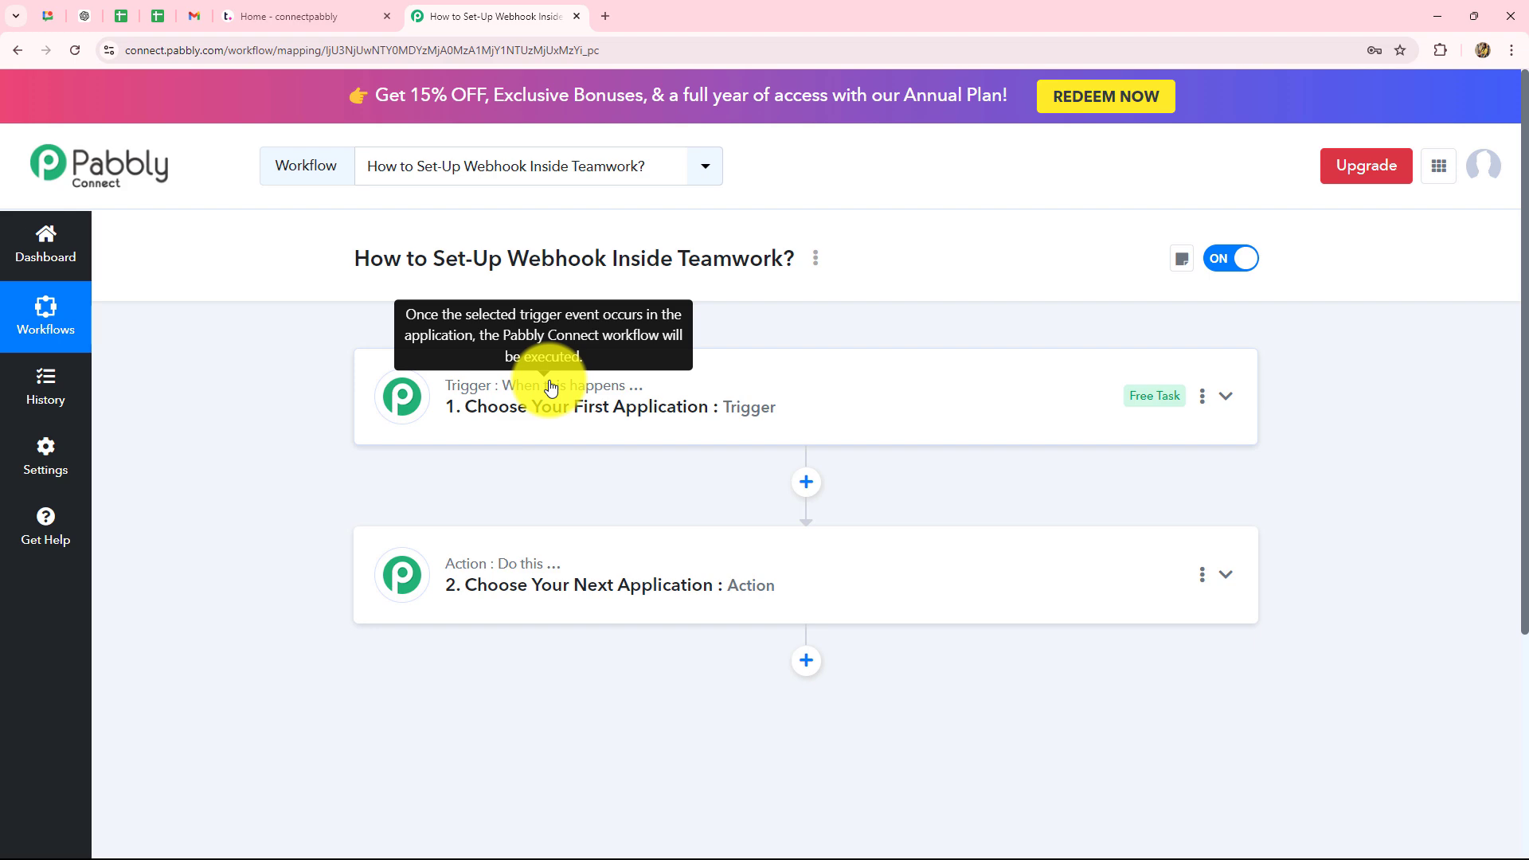
pyautogui.click(551, 388)
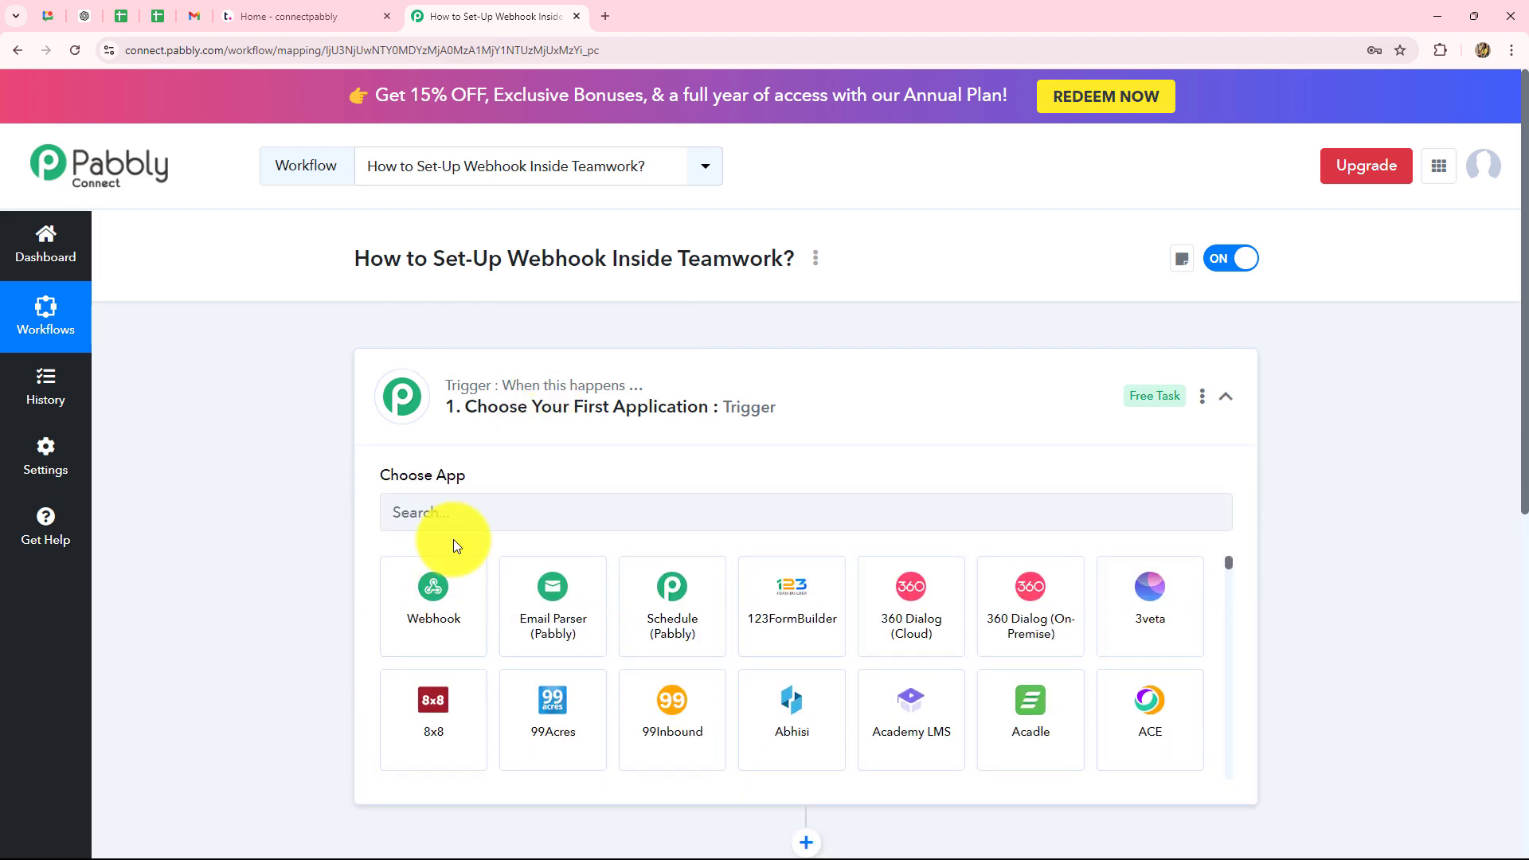
pyautogui.scroll(-2, 443, 525)
pyautogui.click(437, 351)
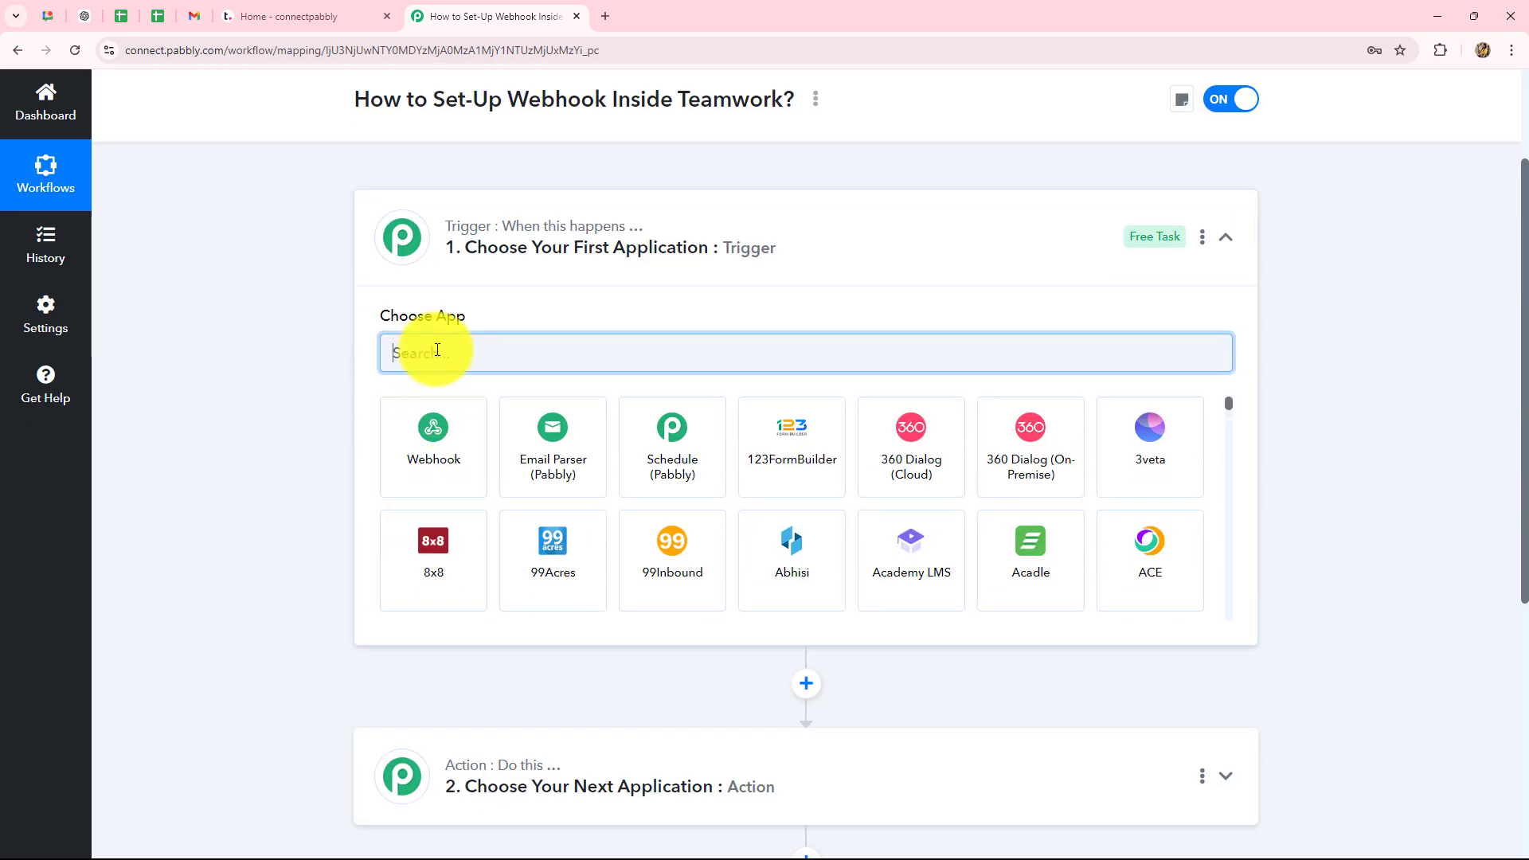
pyautogui.press('capslock')
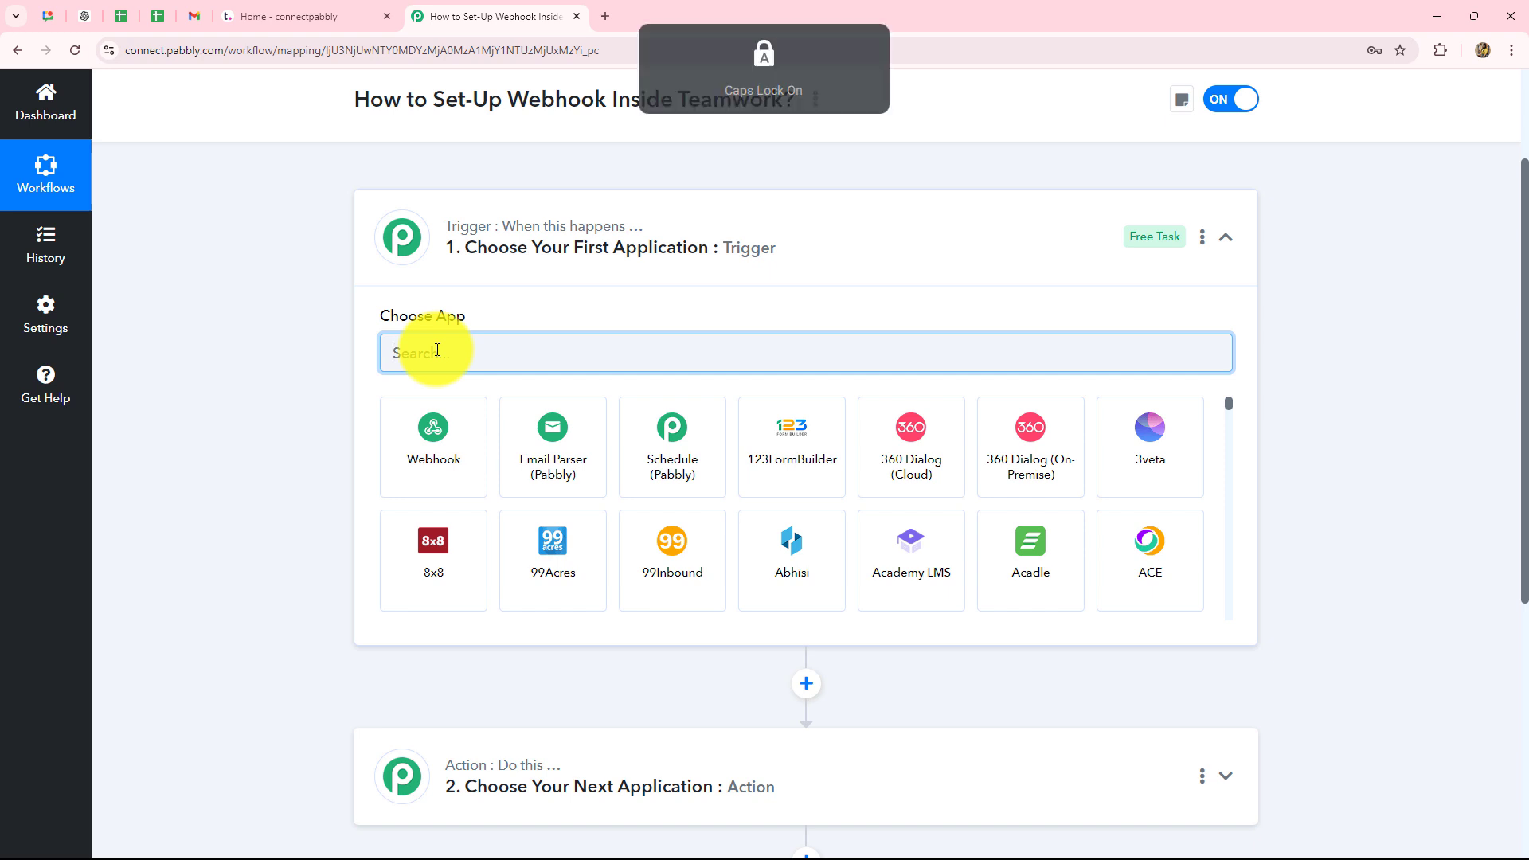
pyautogui.write('Tea')
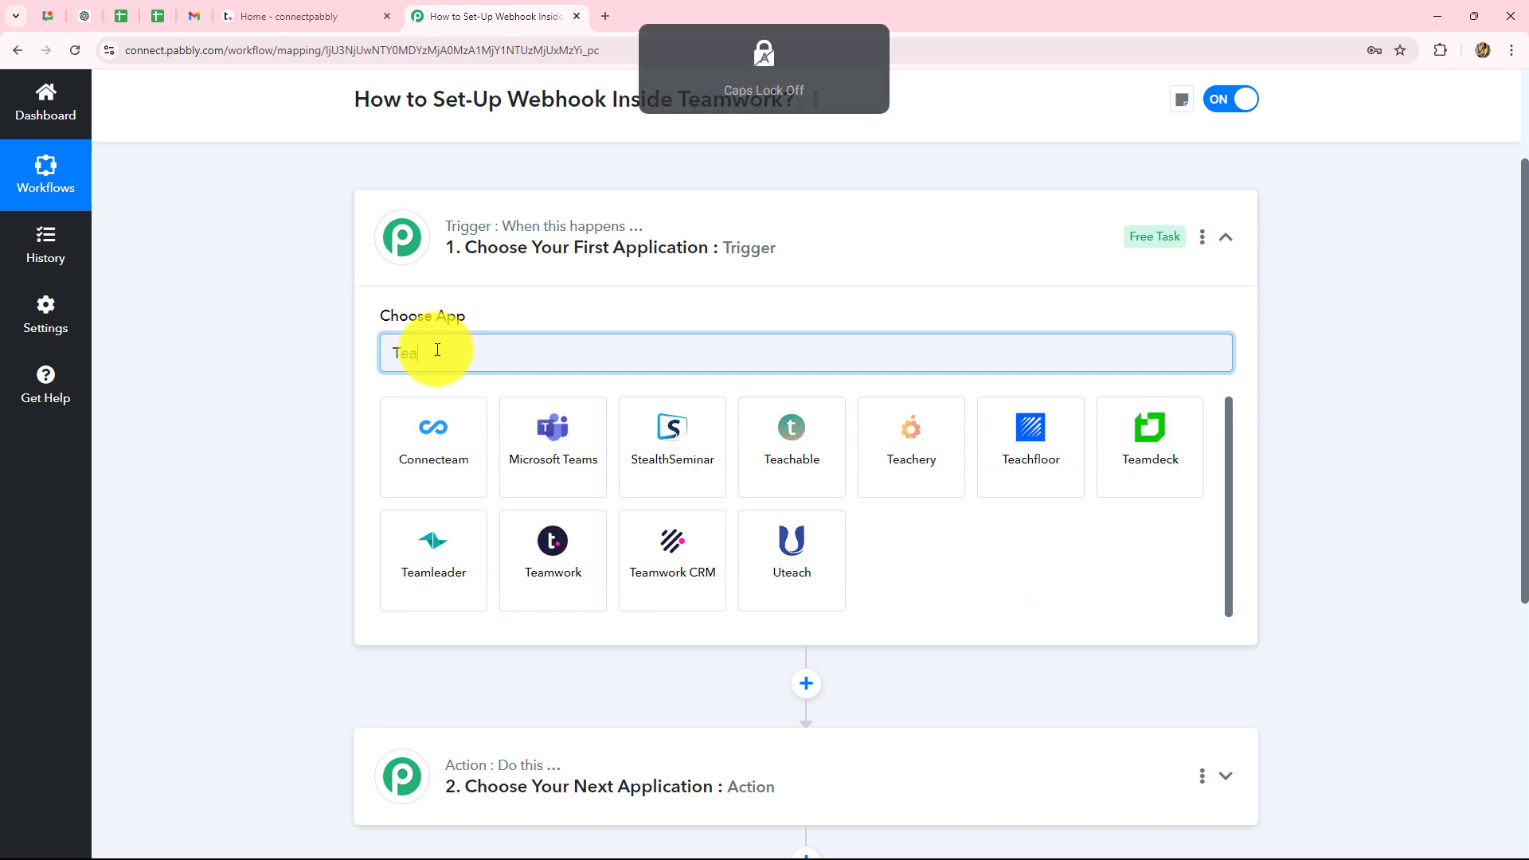
pyautogui.click(561, 557)
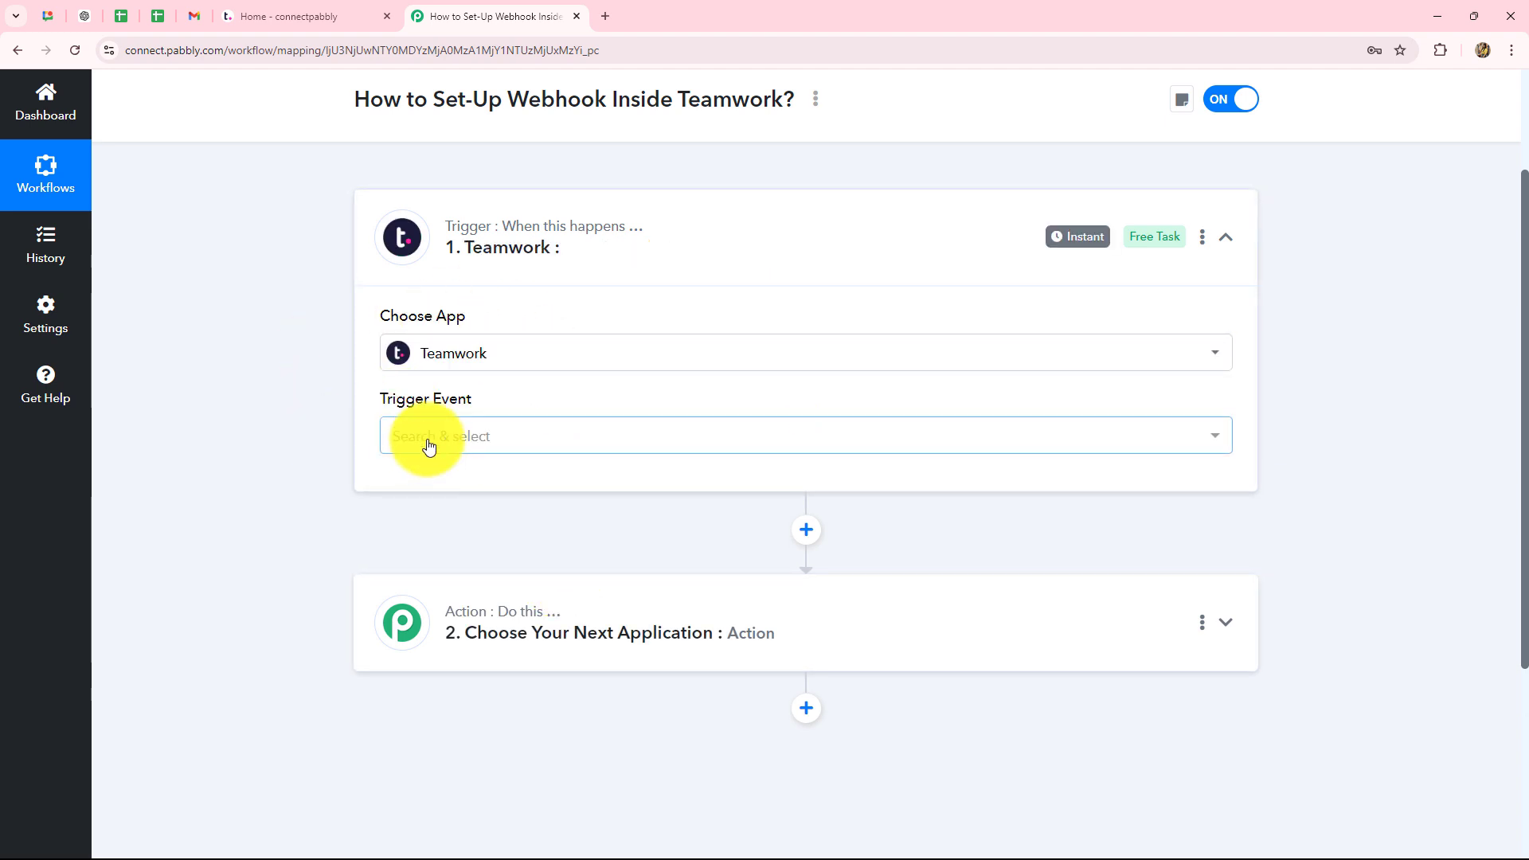
# - Browse the available Teamwork trigger events and set the trigger event to New Task
pyautogui.click(428, 446)
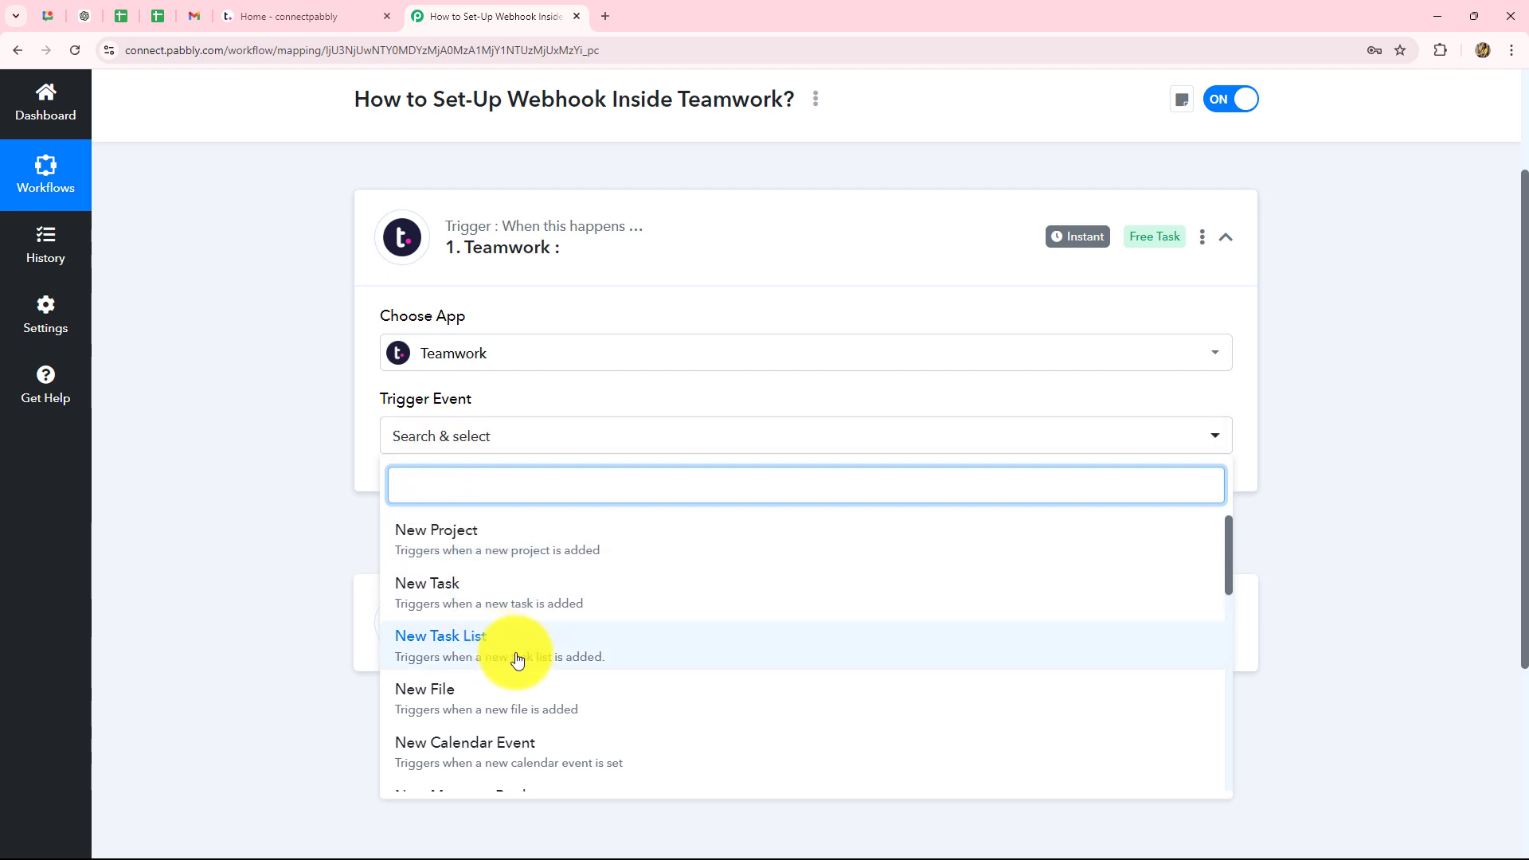
pyautogui.scroll(-5, 510, 660)
pyautogui.scroll(5, 521, 659)
pyautogui.scroll(-10, 521, 659)
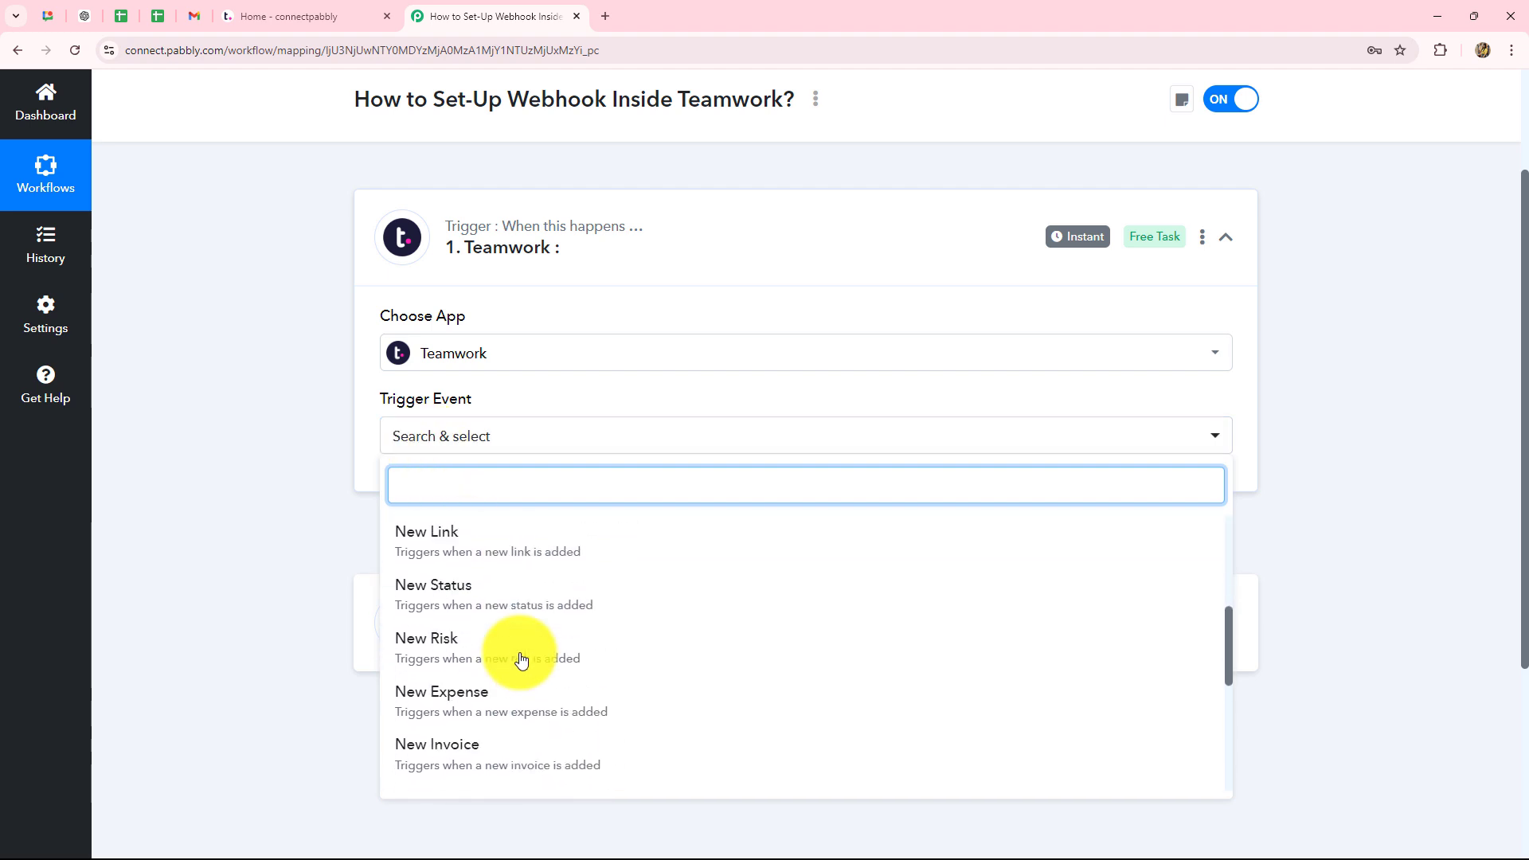
pyautogui.scroll(8, 521, 659)
pyautogui.scroll(3, 520, 659)
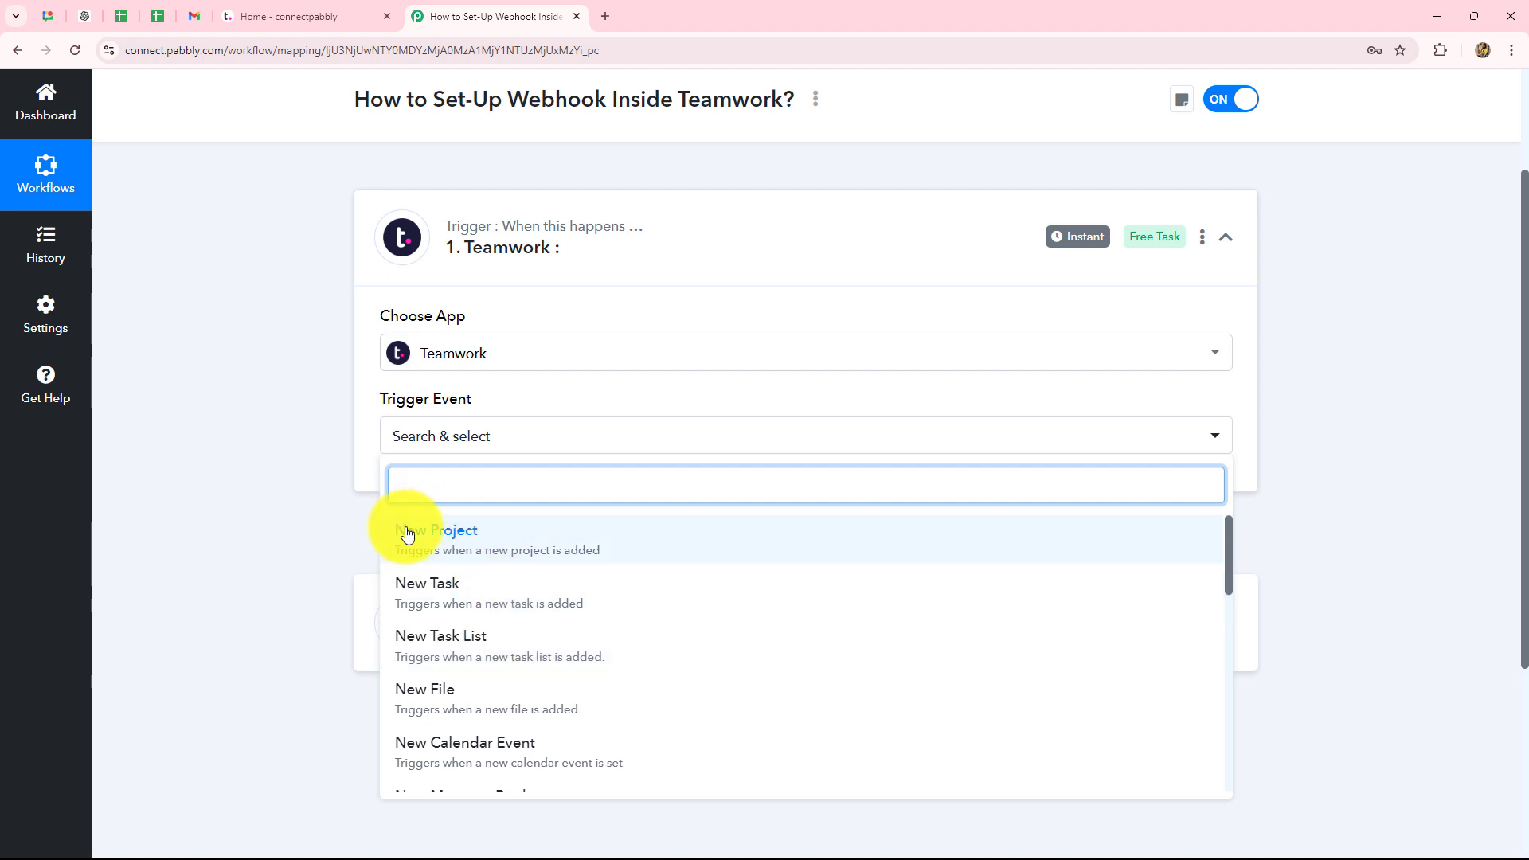
pyautogui.scroll(-1, 493, 672)
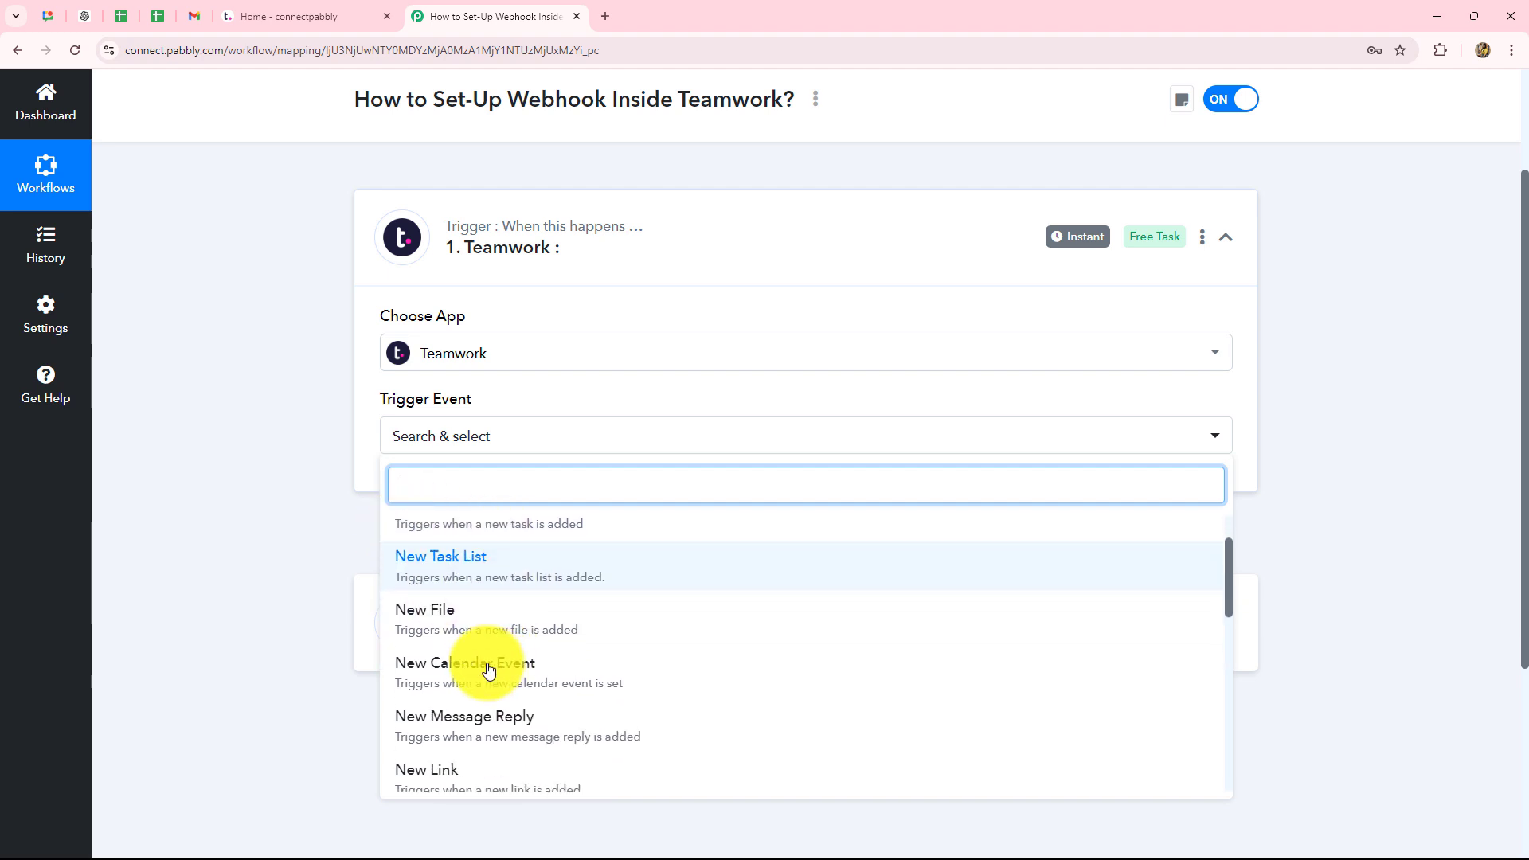
pyautogui.scroll(-6, 561, 703)
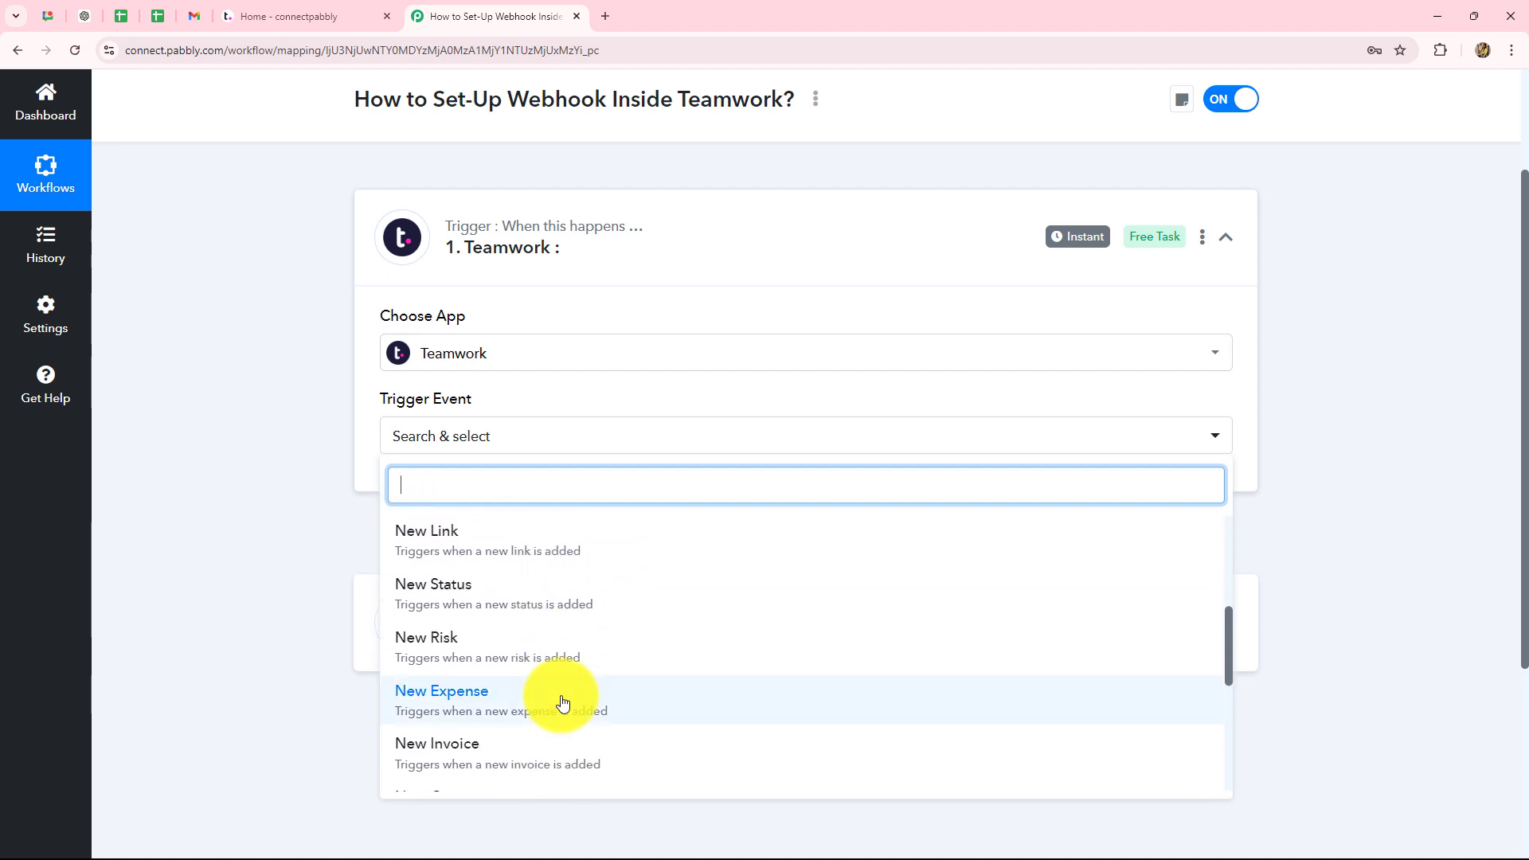
pyautogui.scroll(4, 562, 703)
pyautogui.scroll(4, 561, 702)
pyautogui.scroll(-8, 561, 703)
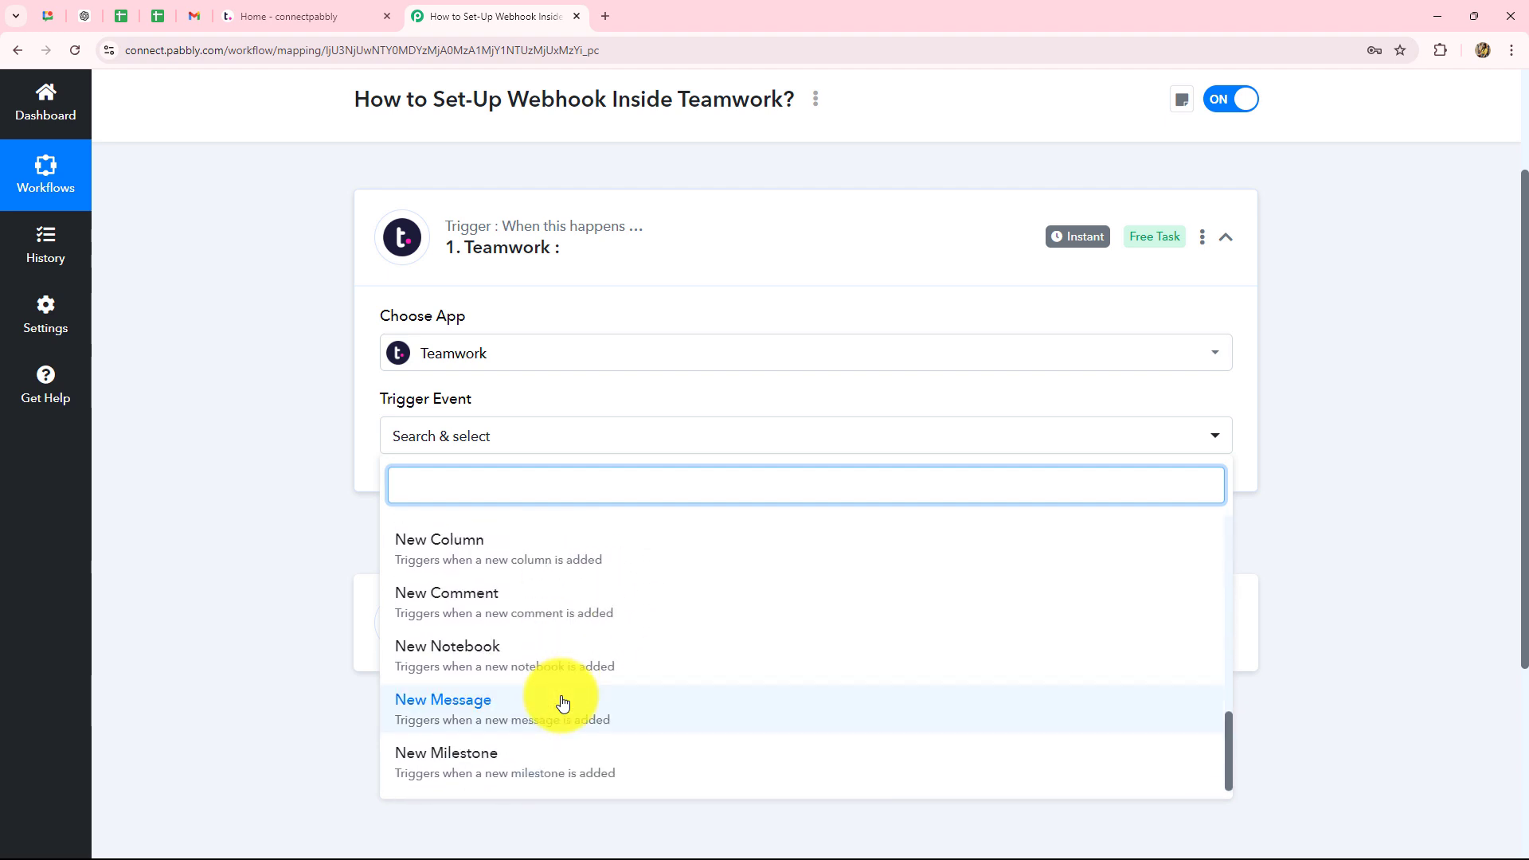
pyautogui.scroll(8, 561, 702)
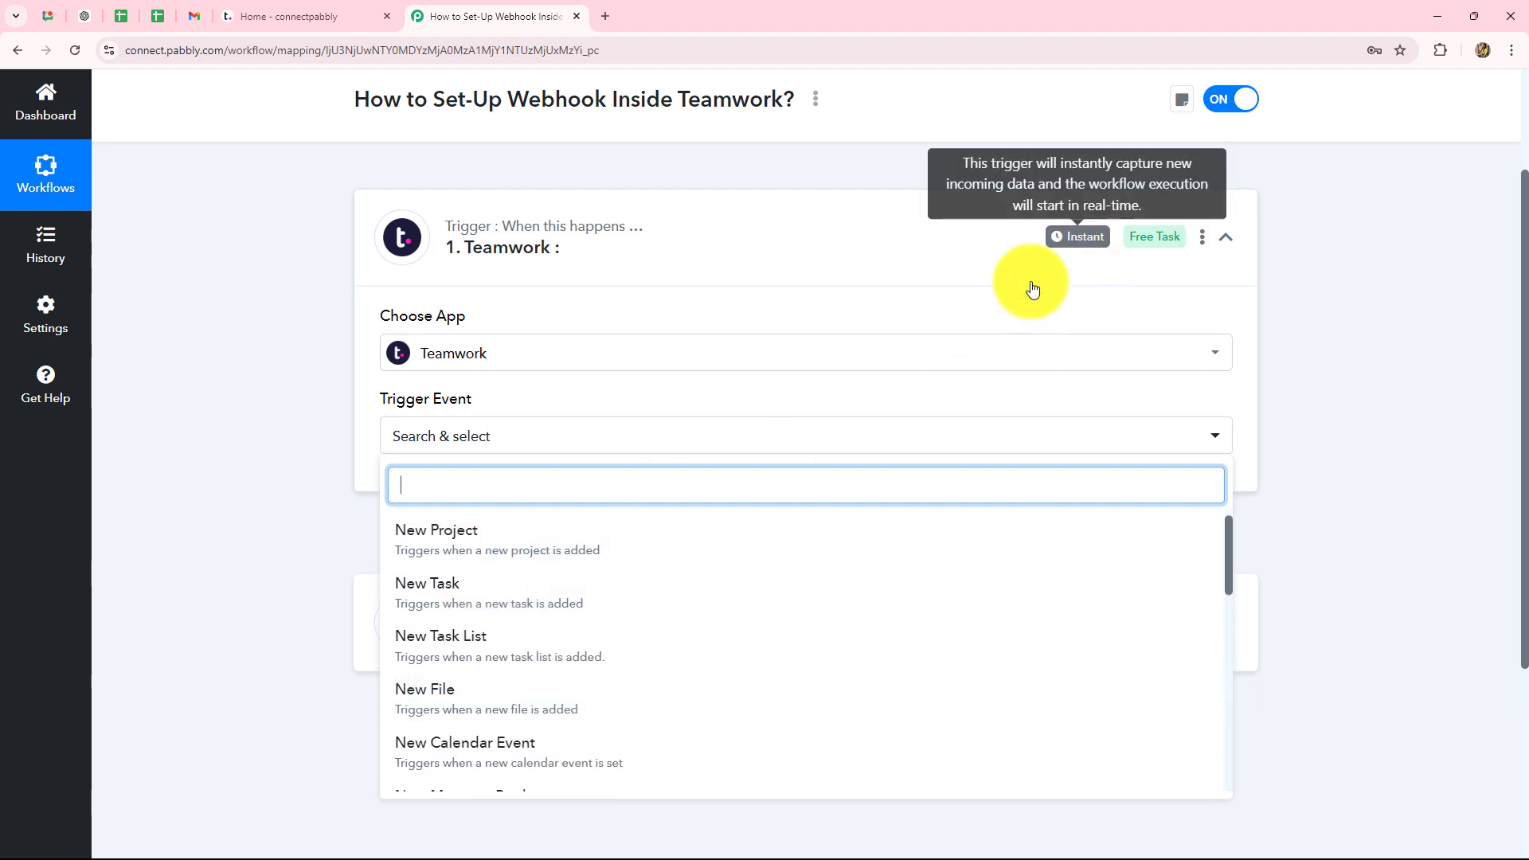
pyautogui.click(450, 596)
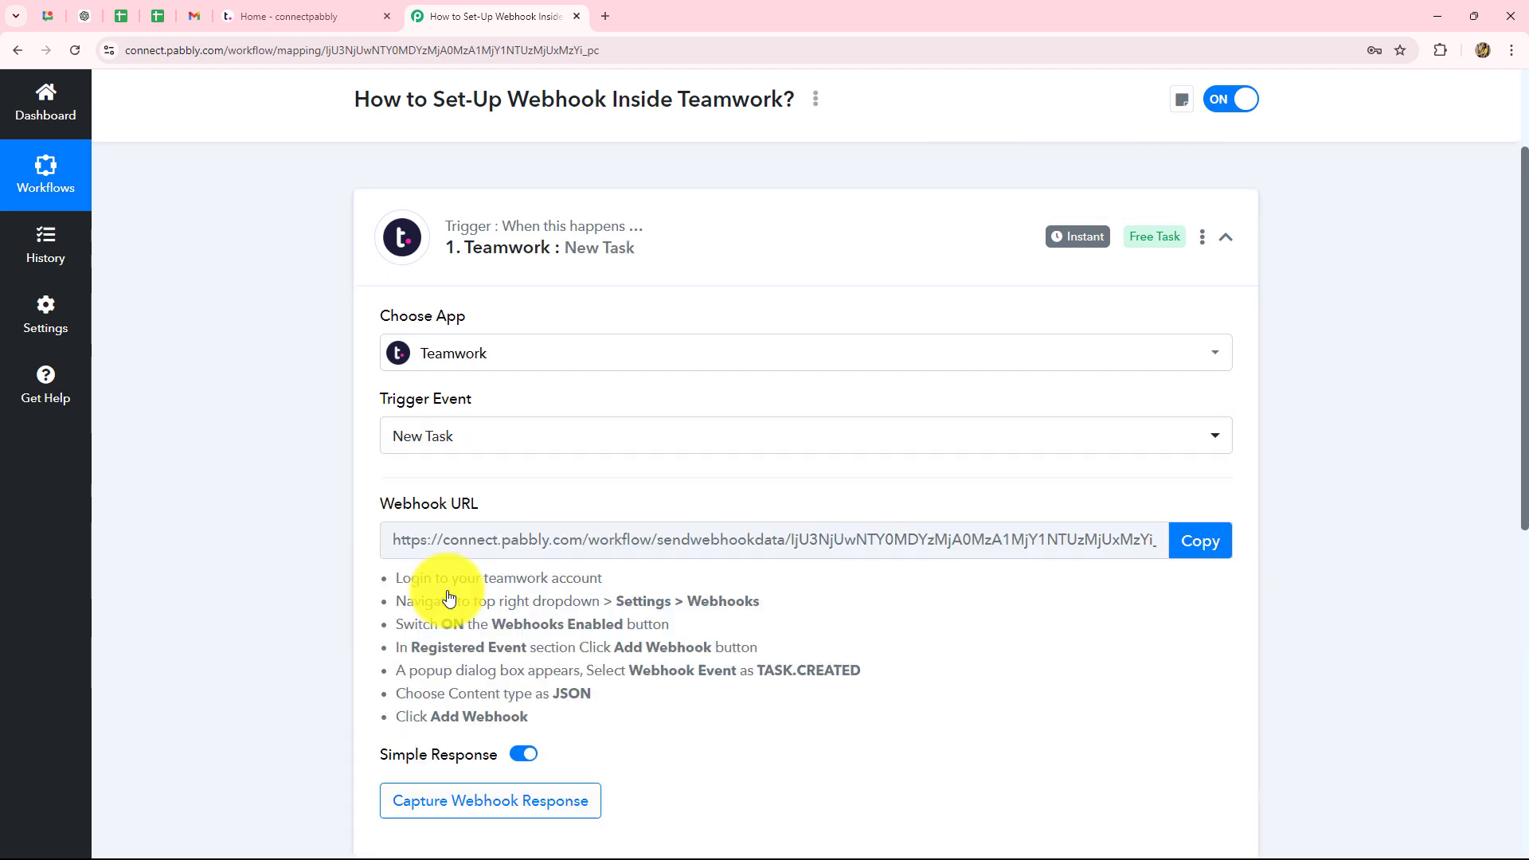
# - Review the Teamwork webhook setup instructions and copy the trigger's webhook URL
pyautogui.scroll(-2, 746, 587)
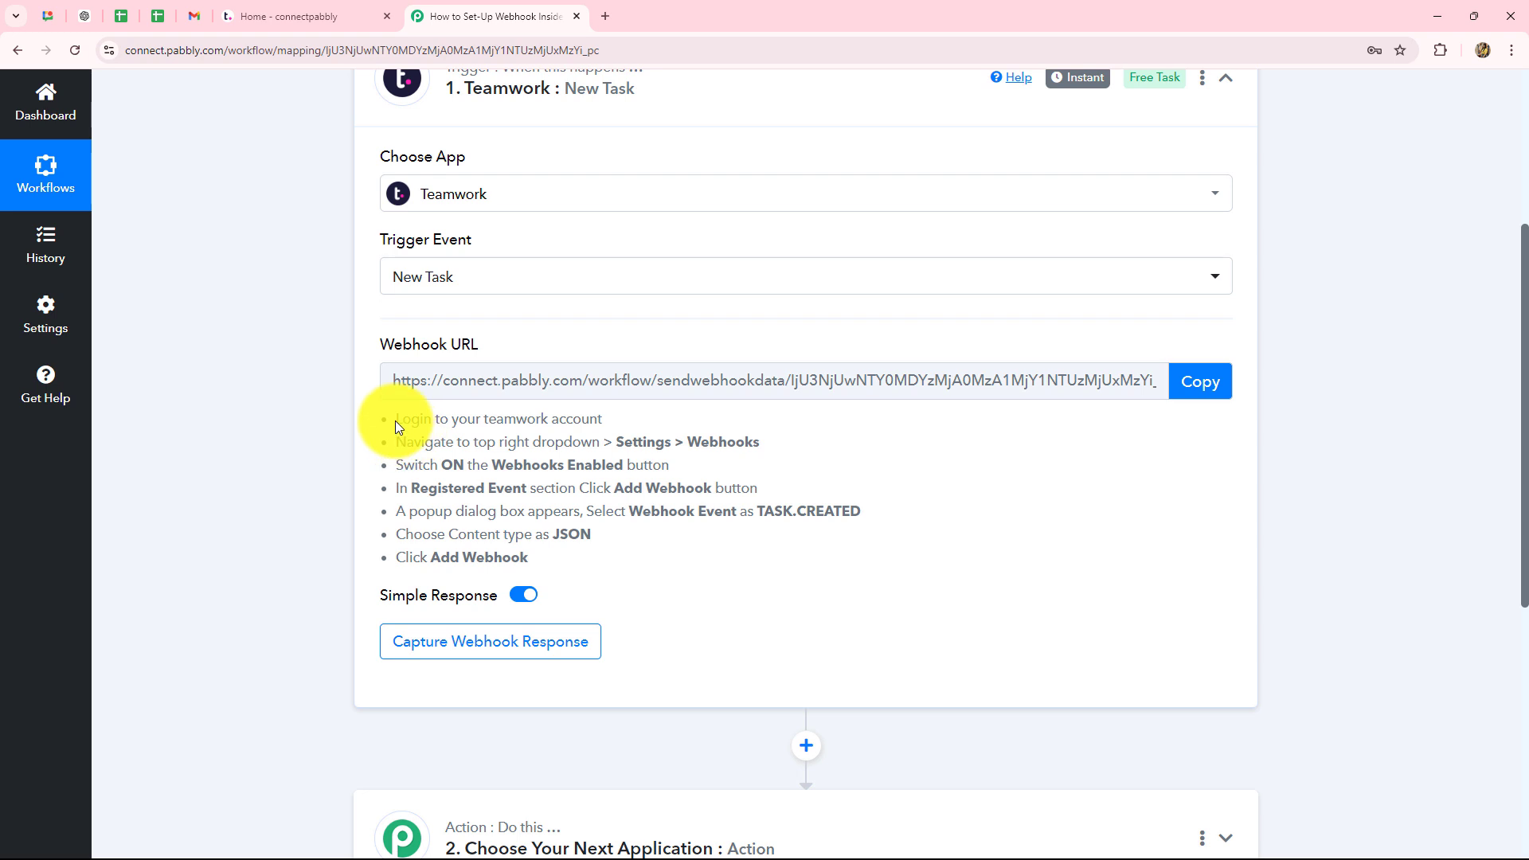
pyautogui.moveTo(395, 419); pyautogui.dragTo(681, 579)
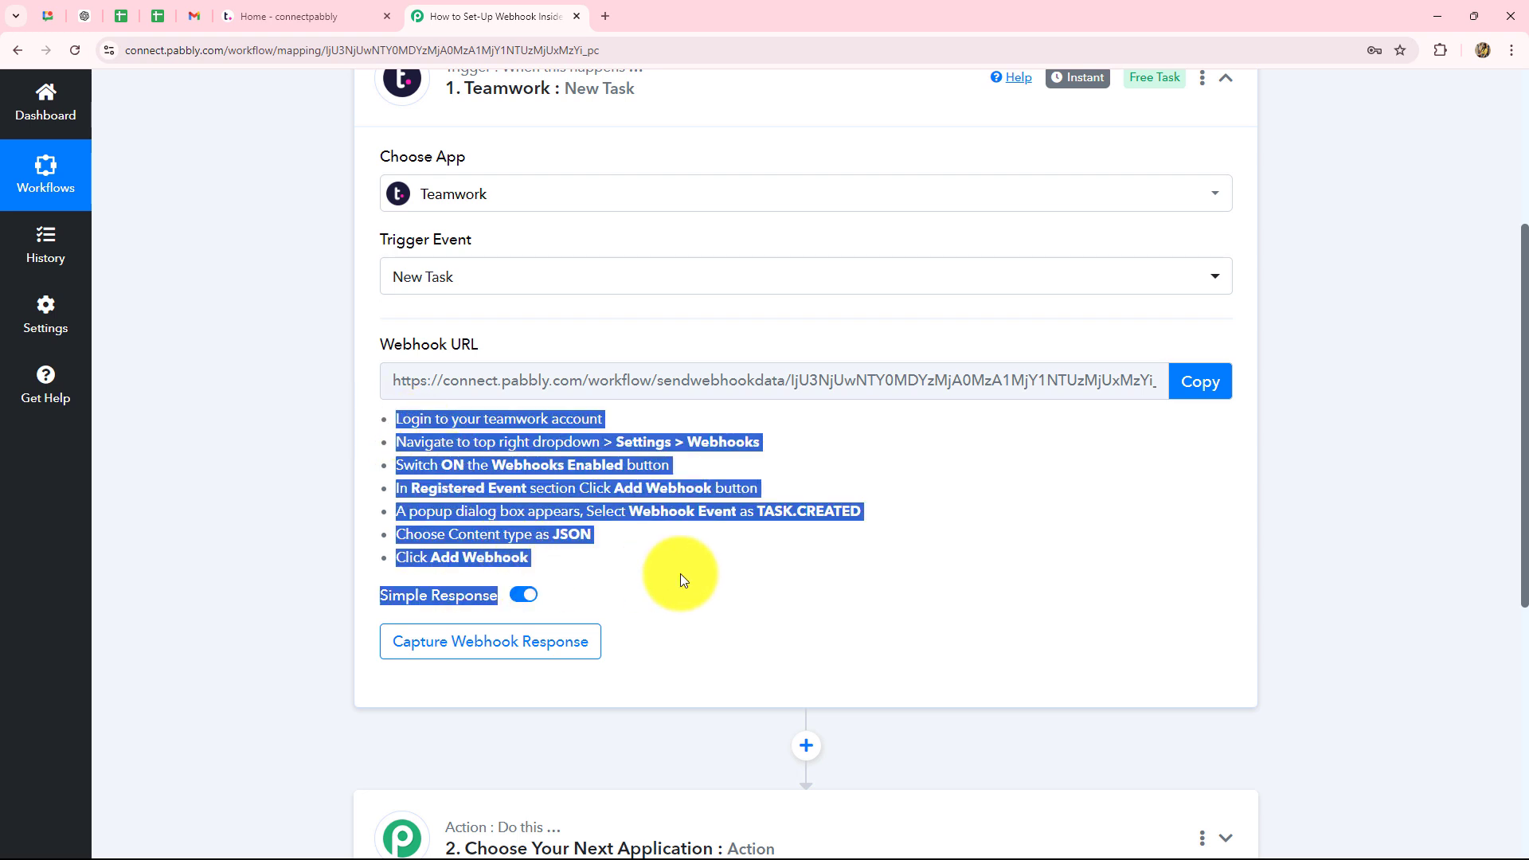
pyautogui.click(680, 573)
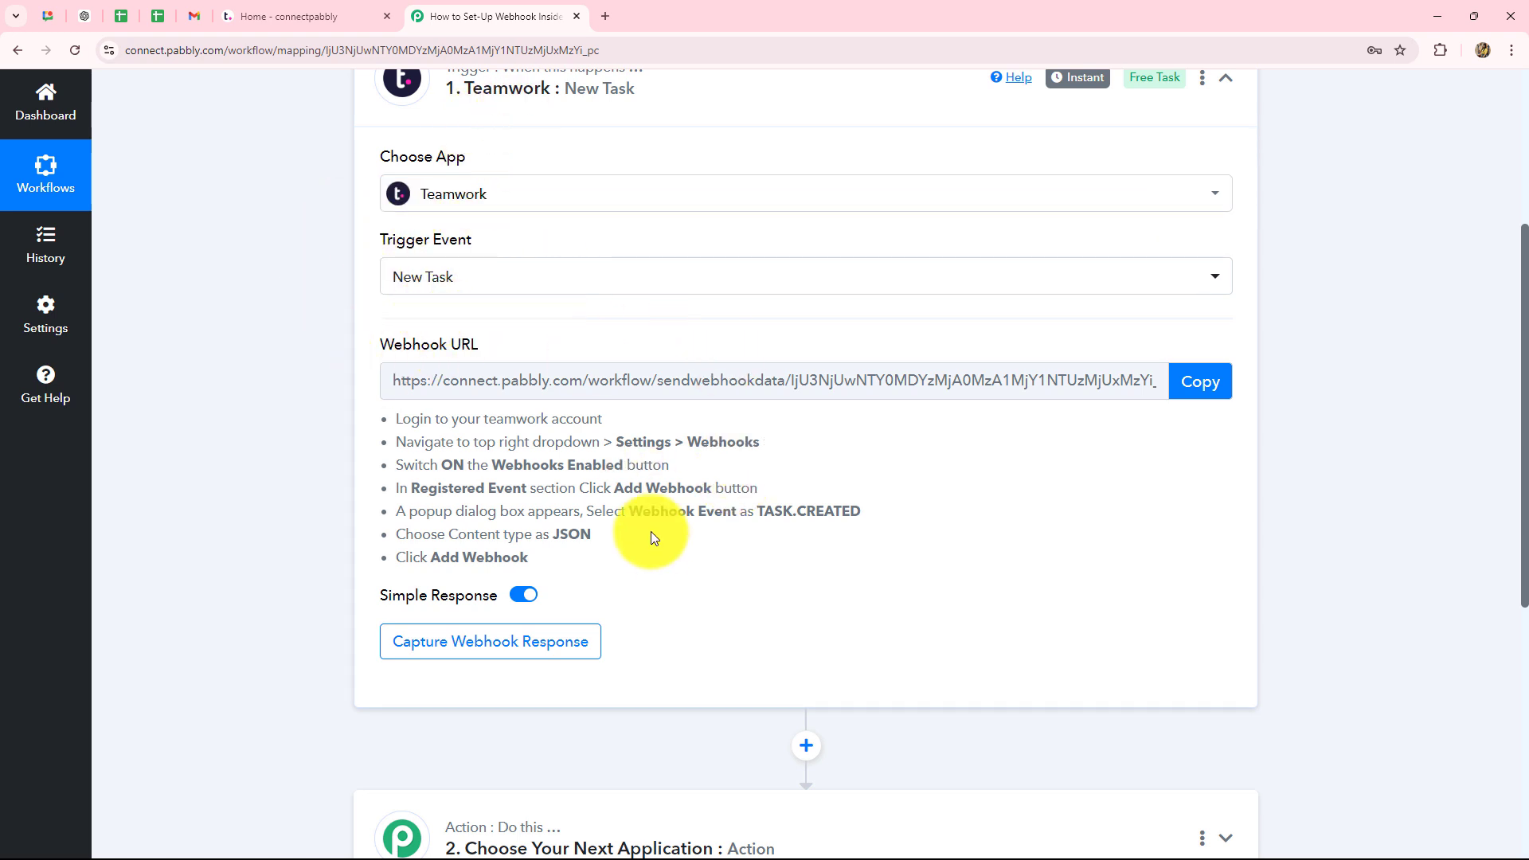
pyautogui.click(1209, 383)
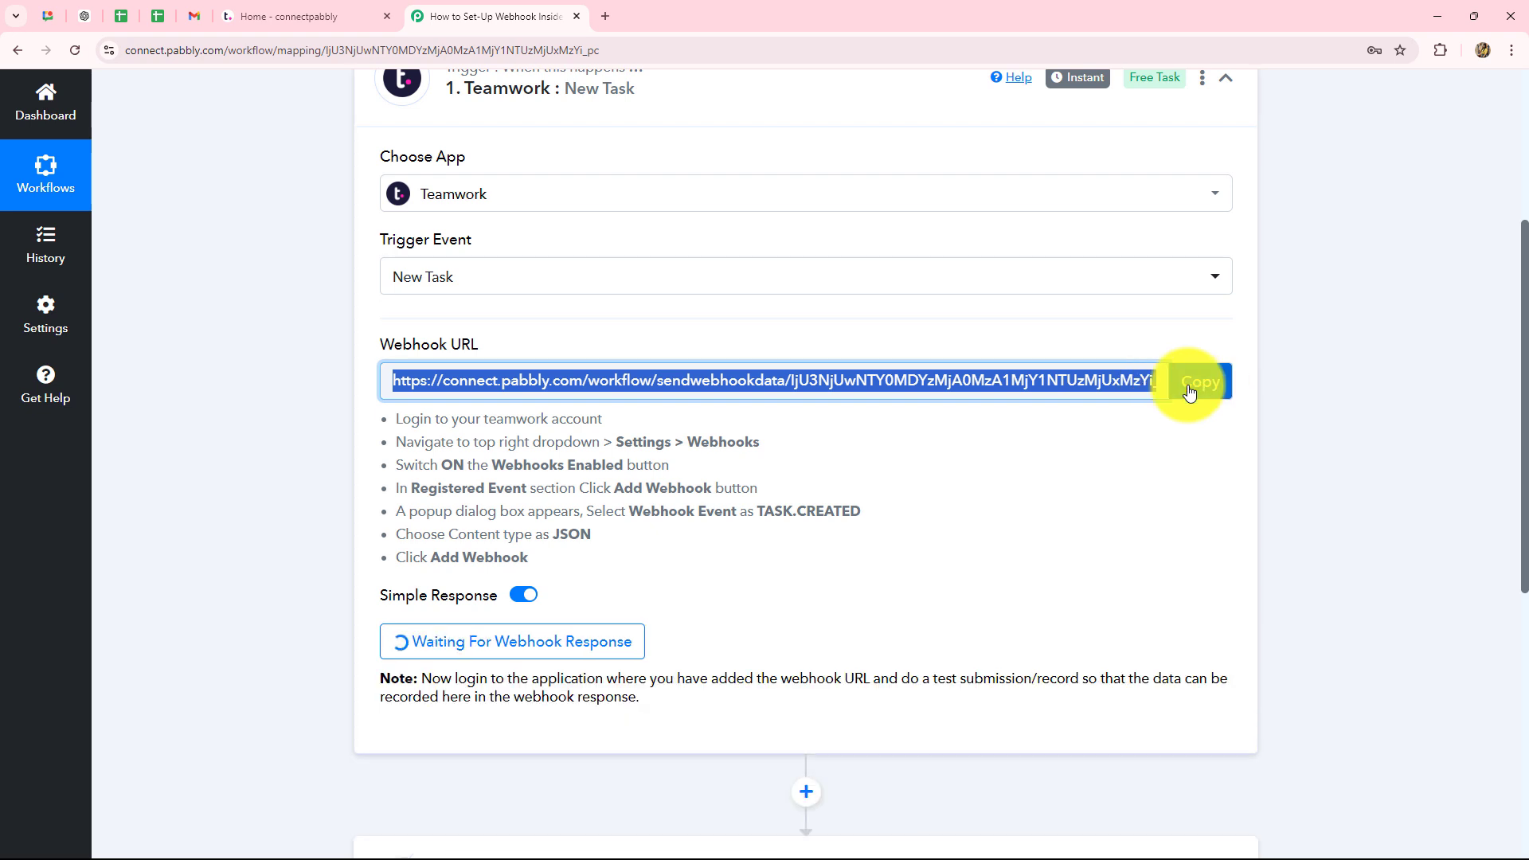
pyautogui.moveTo(398, 417); pyautogui.dragTo(609, 416)
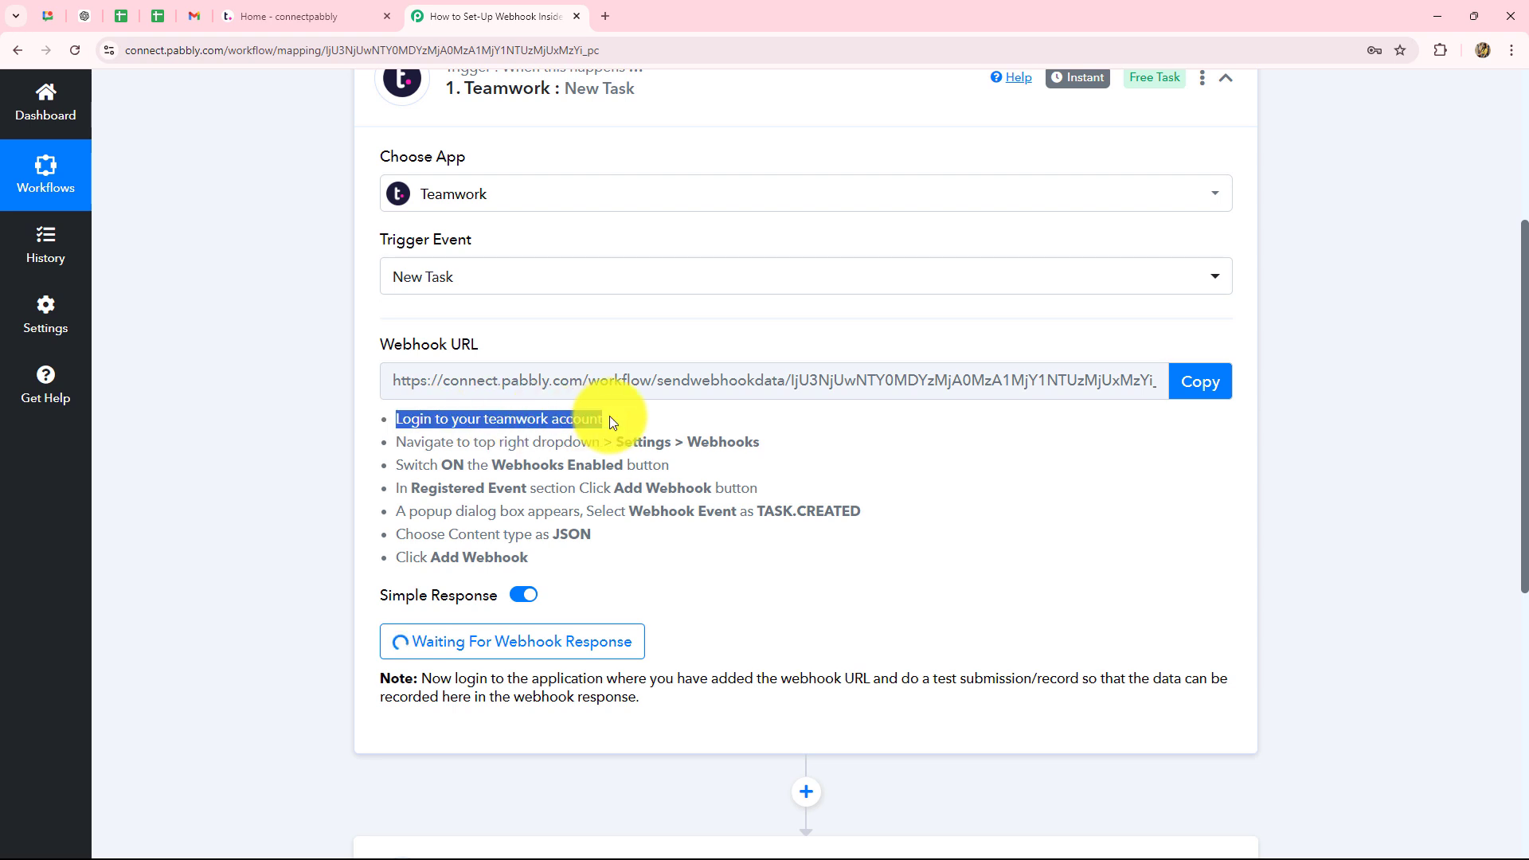
# - Switch to Teamwork and open the Webhooks page of the account settings
pyautogui.click(298, 14)
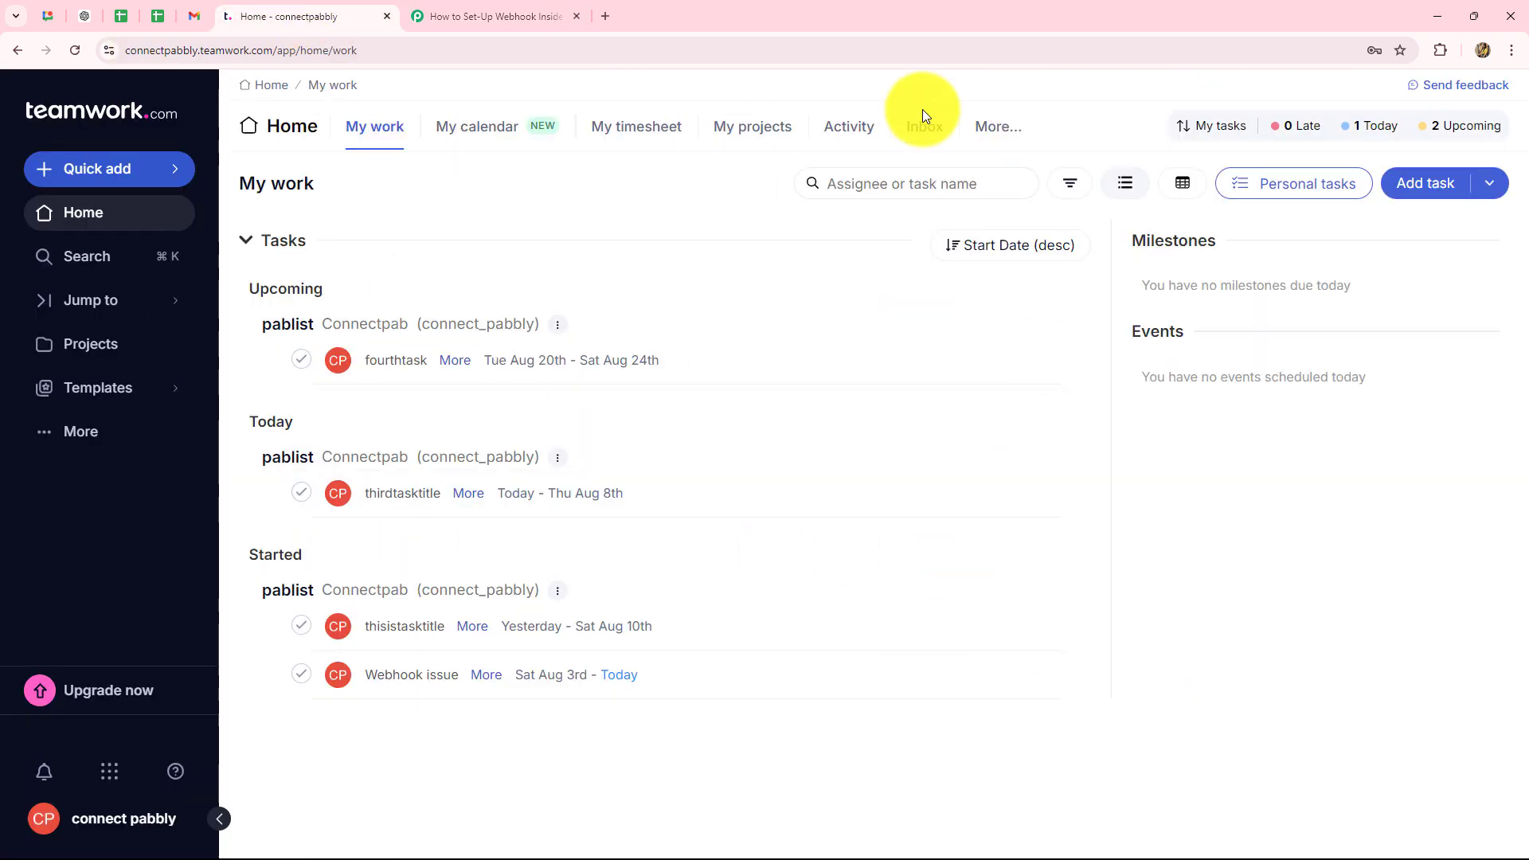
pyautogui.click(89, 828)
pyautogui.click(275, 480)
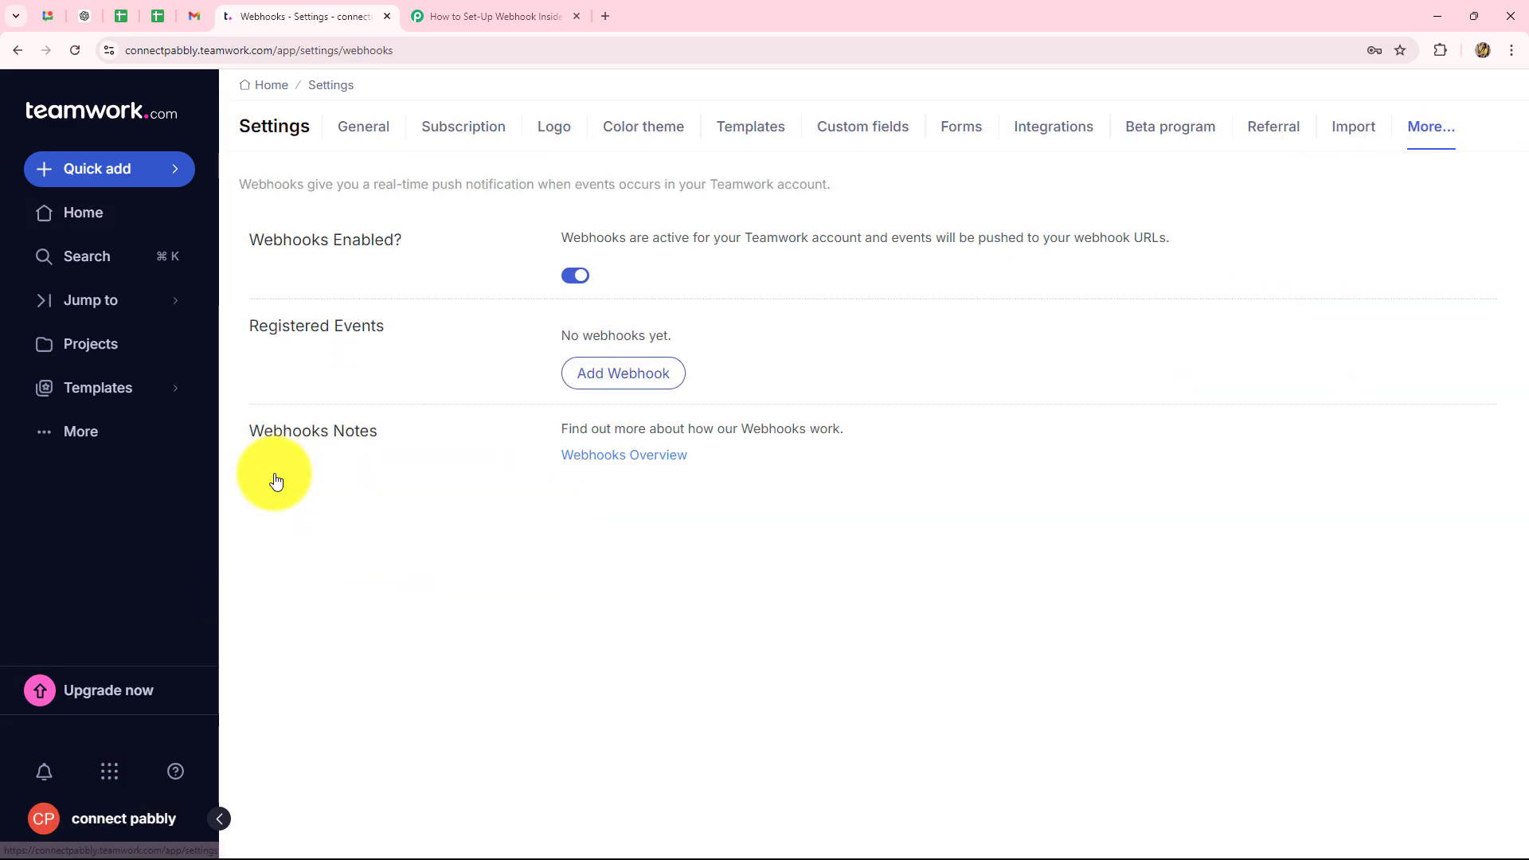
# - Start adding a webhook on the Webhooks settings page and set its event to TASK.CREATED
pyautogui.click(1432, 129)
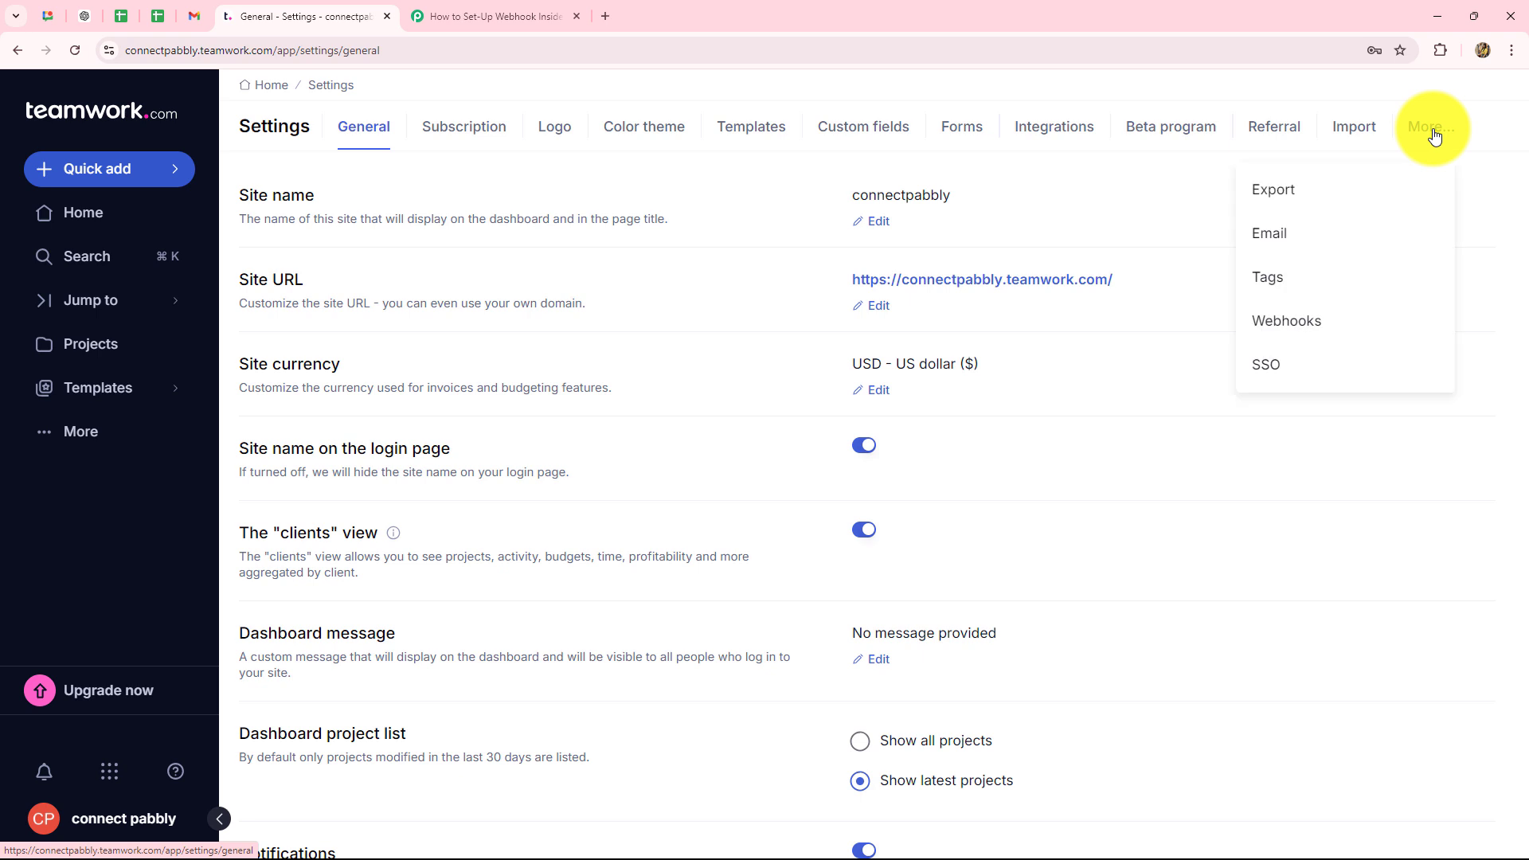
pyautogui.click(1307, 322)
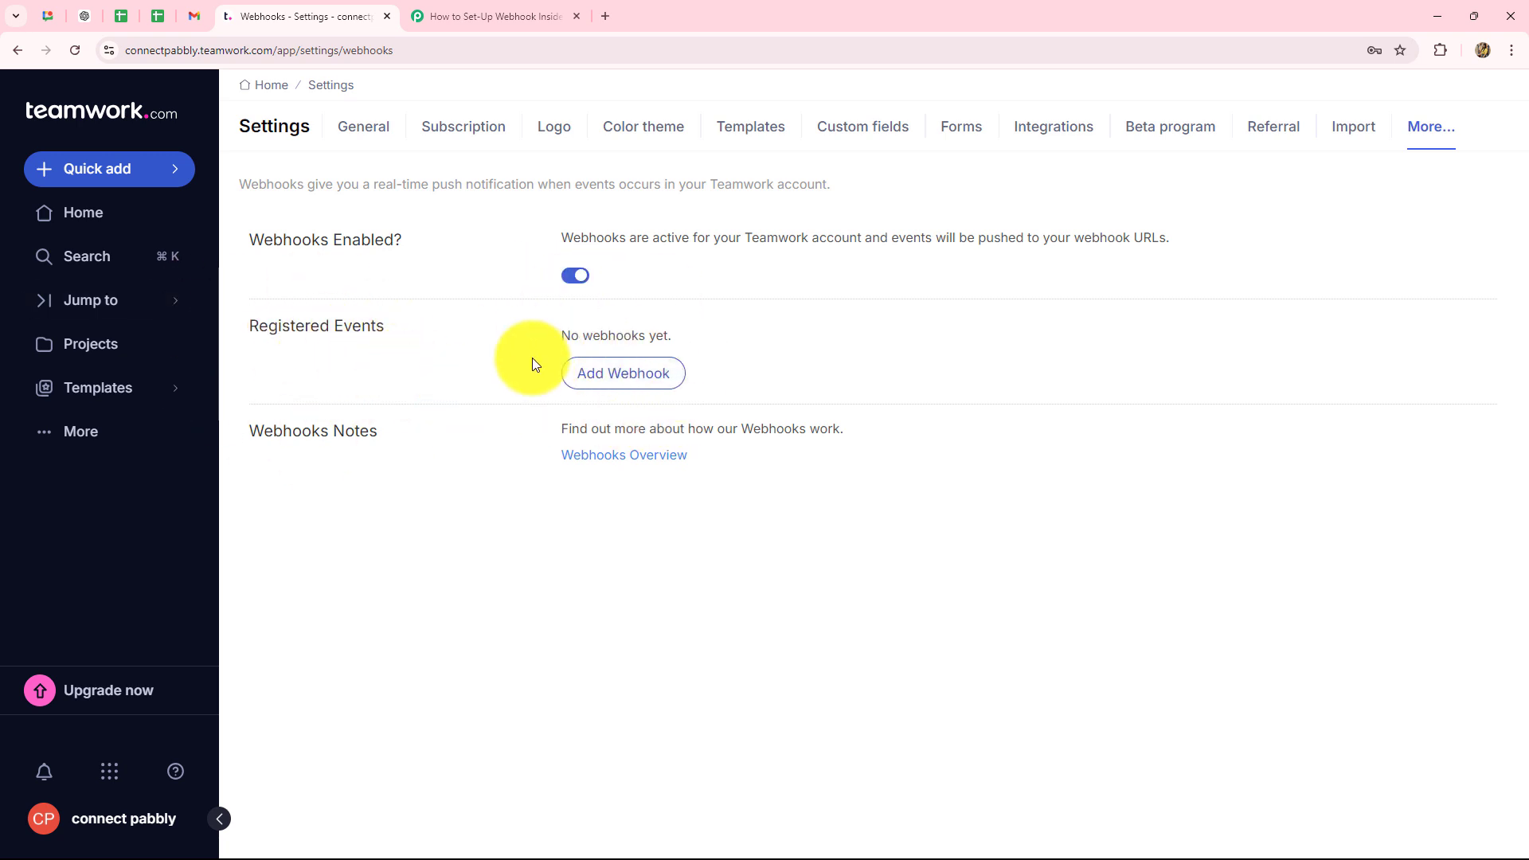
pyautogui.click(635, 380)
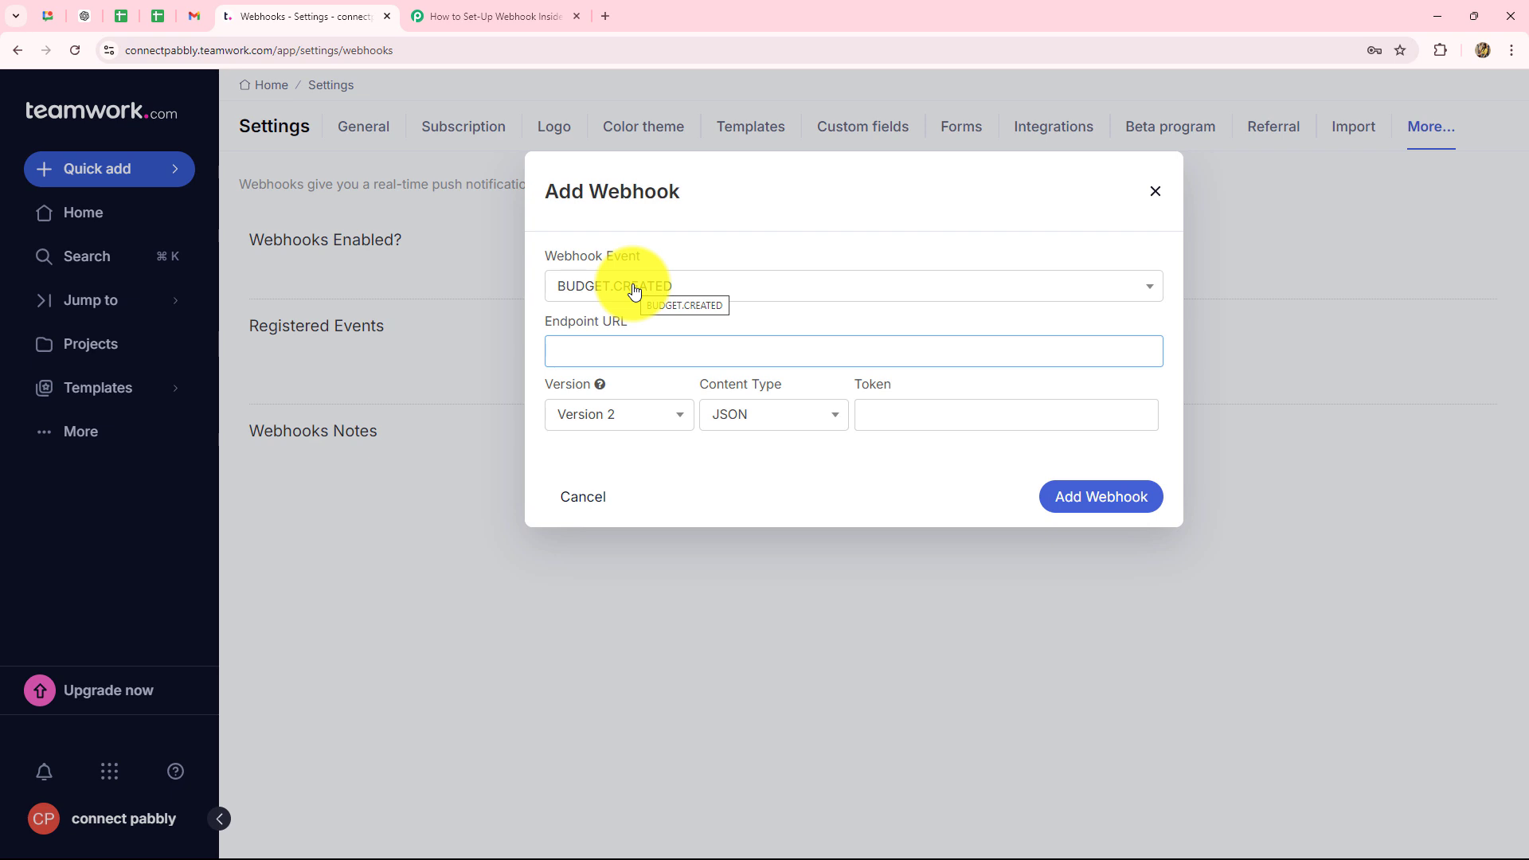
pyautogui.click(470, 19)
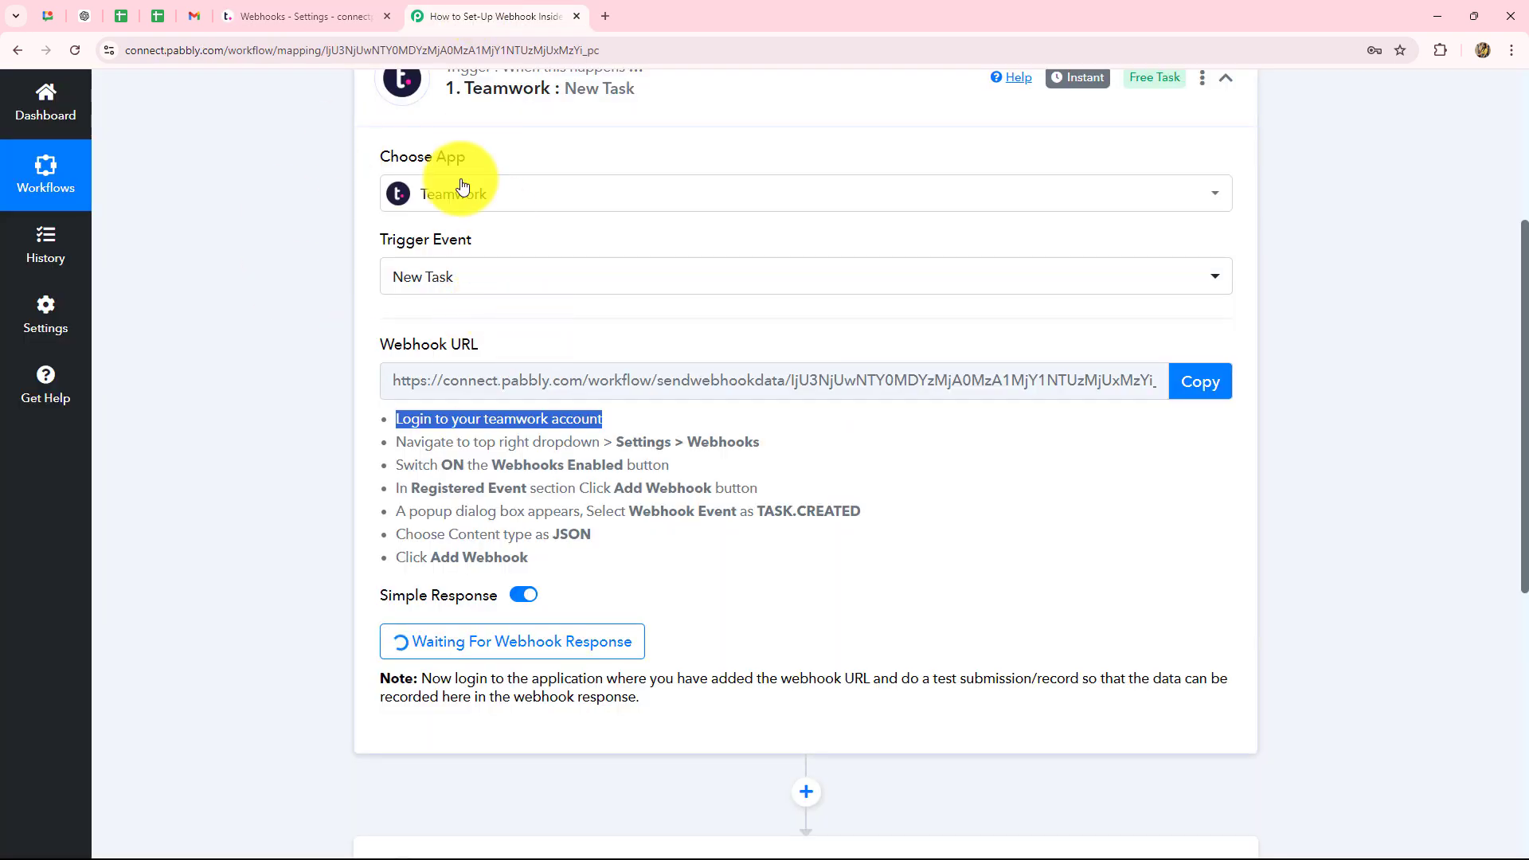
pyautogui.click(331, 17)
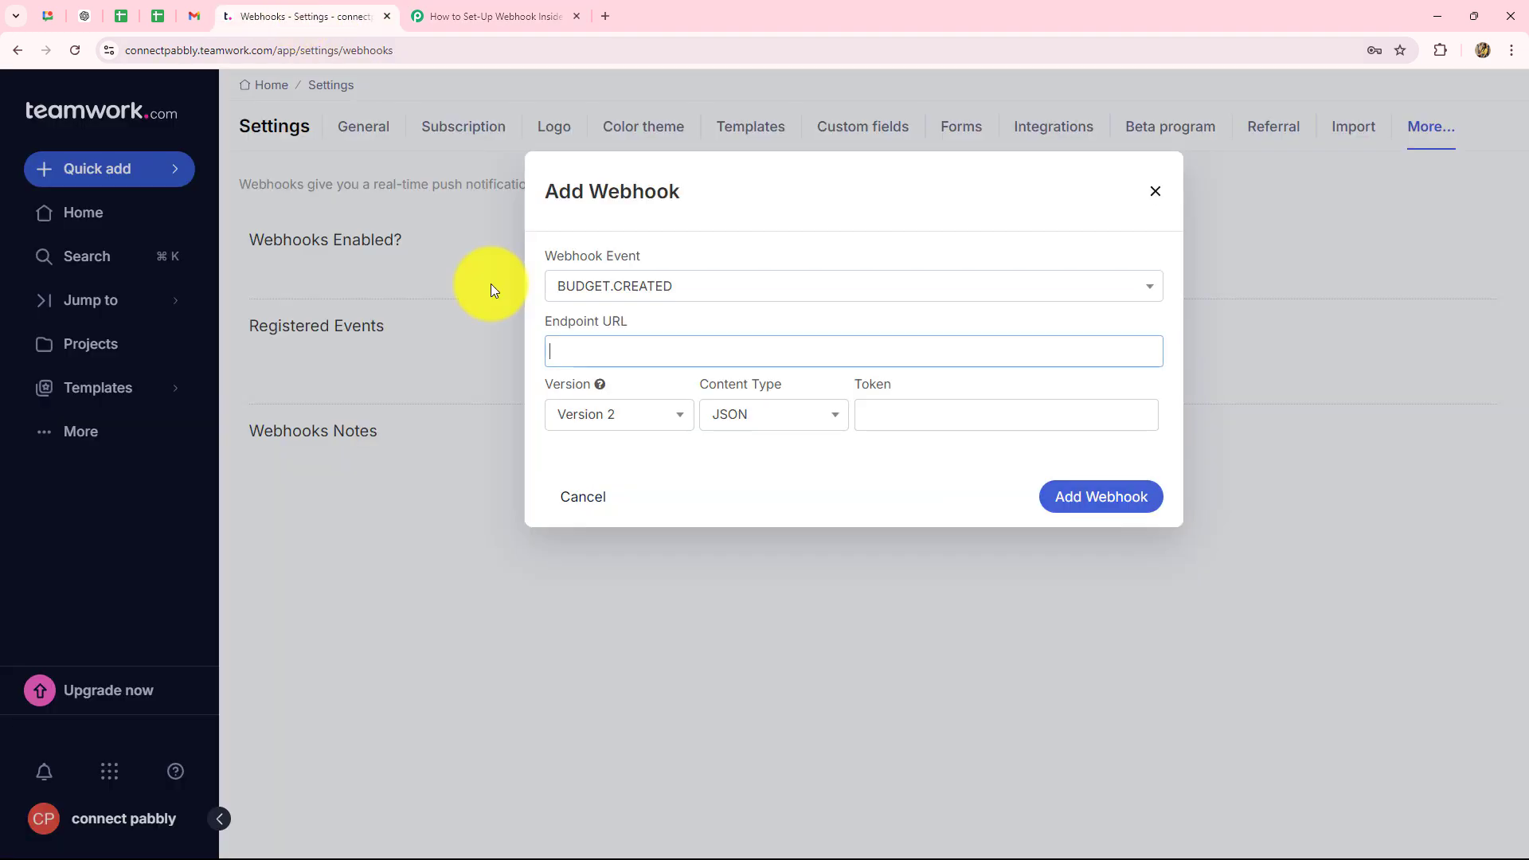
pyautogui.click(637, 293)
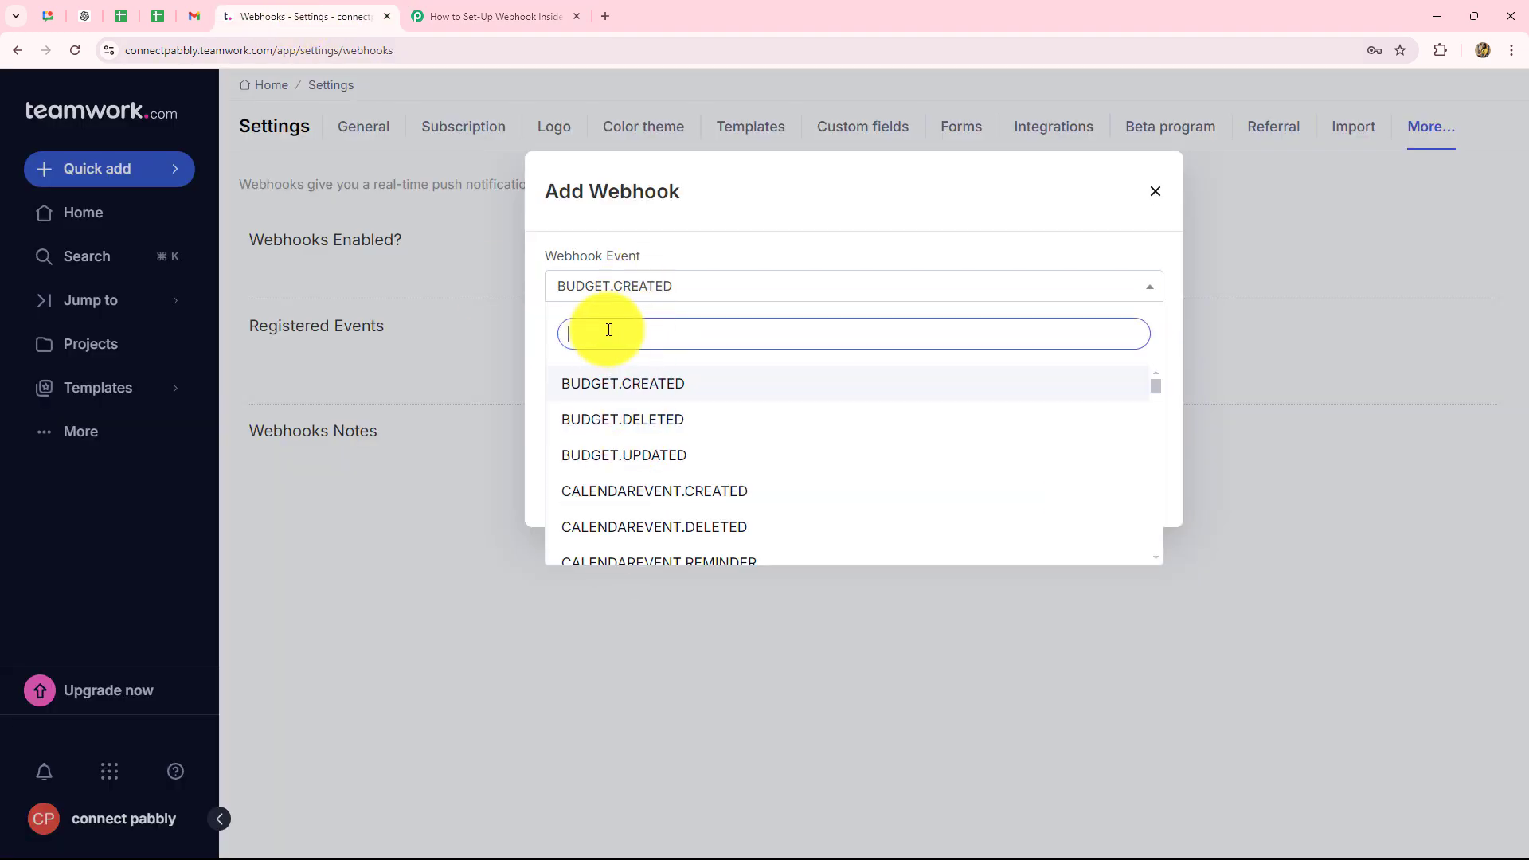
pyautogui.write('tas')
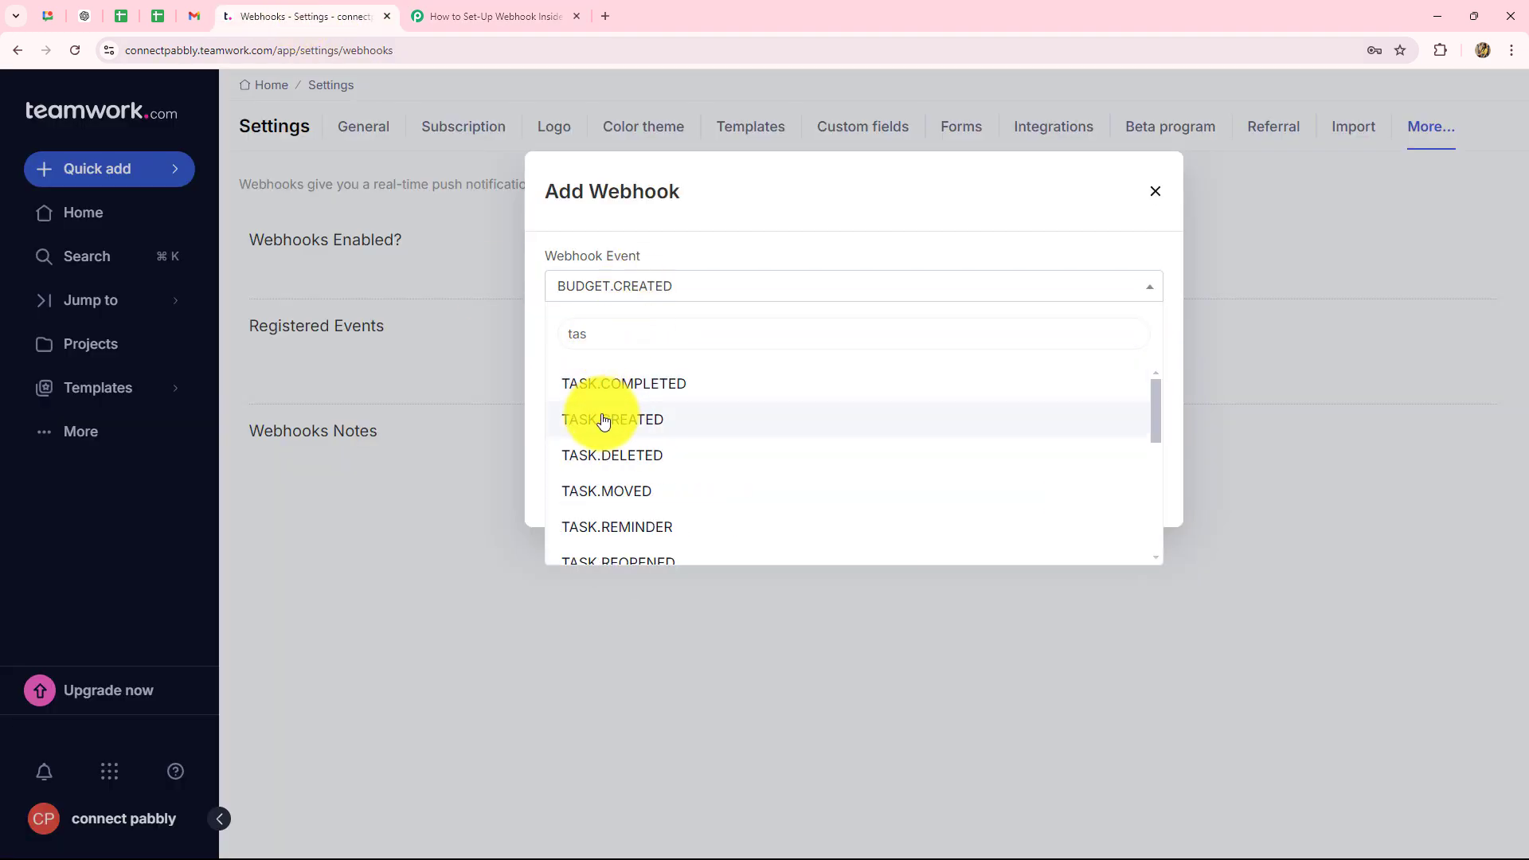
pyautogui.click(605, 418)
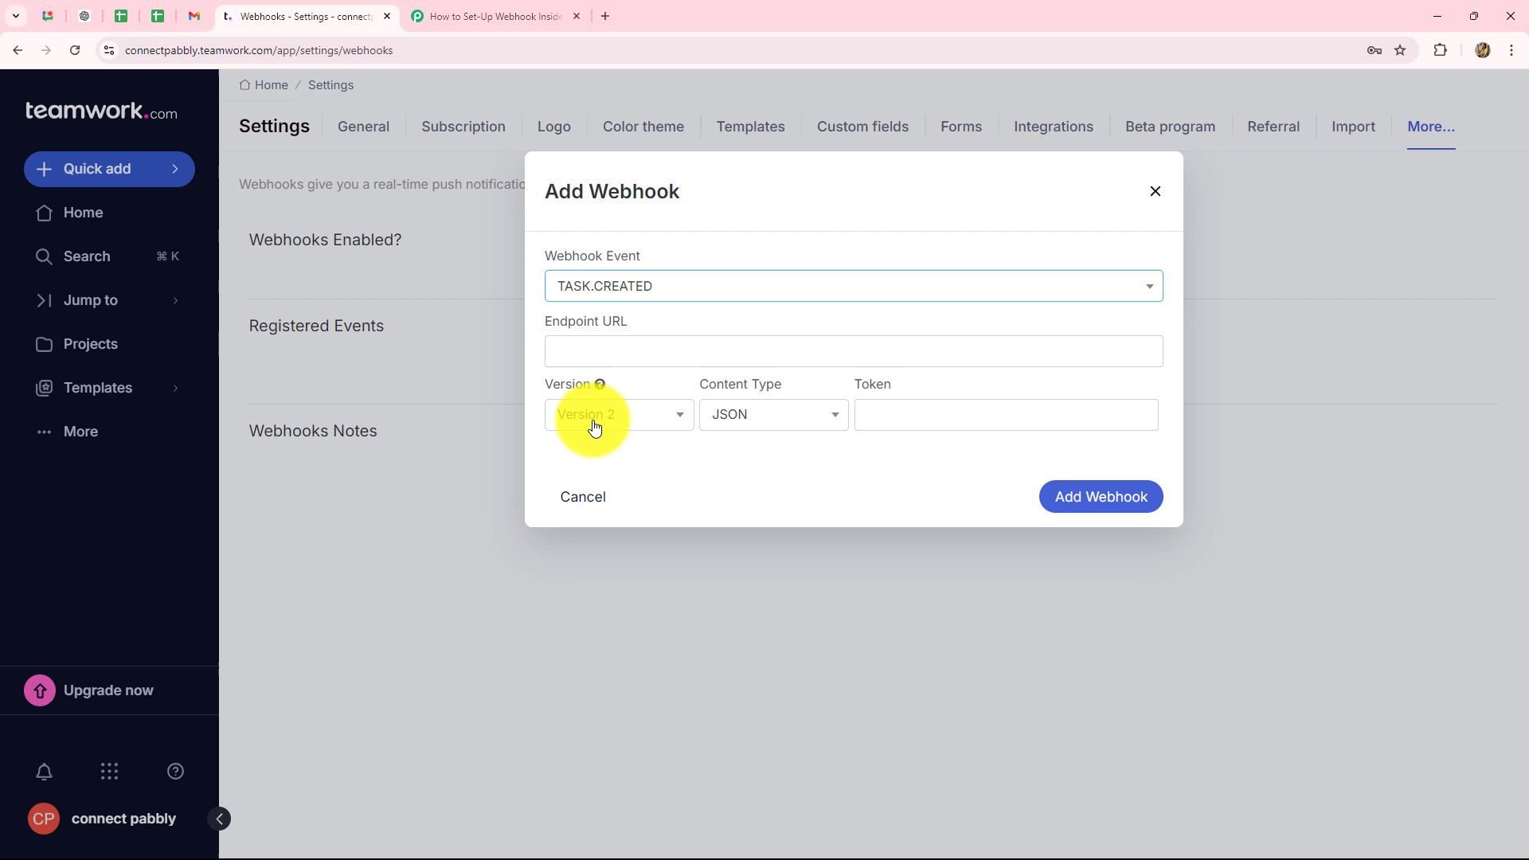
# - Paste the copied Pabbly Connect webhook URL as the endpoint URL and add the webhook
pyautogui.click(567, 357)
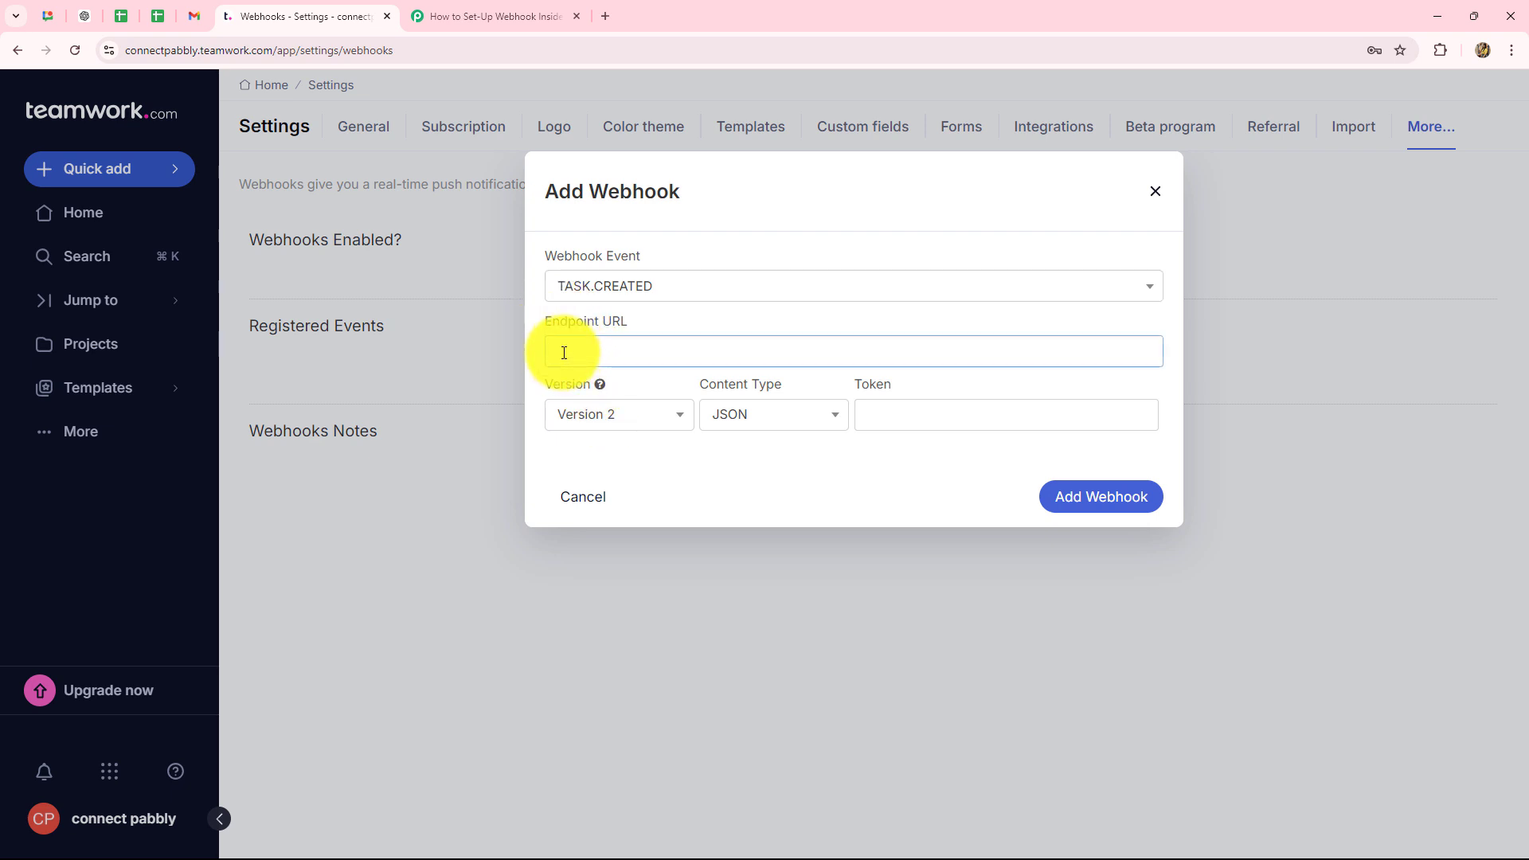
pyautogui.hotkey('ctrl', 'v')
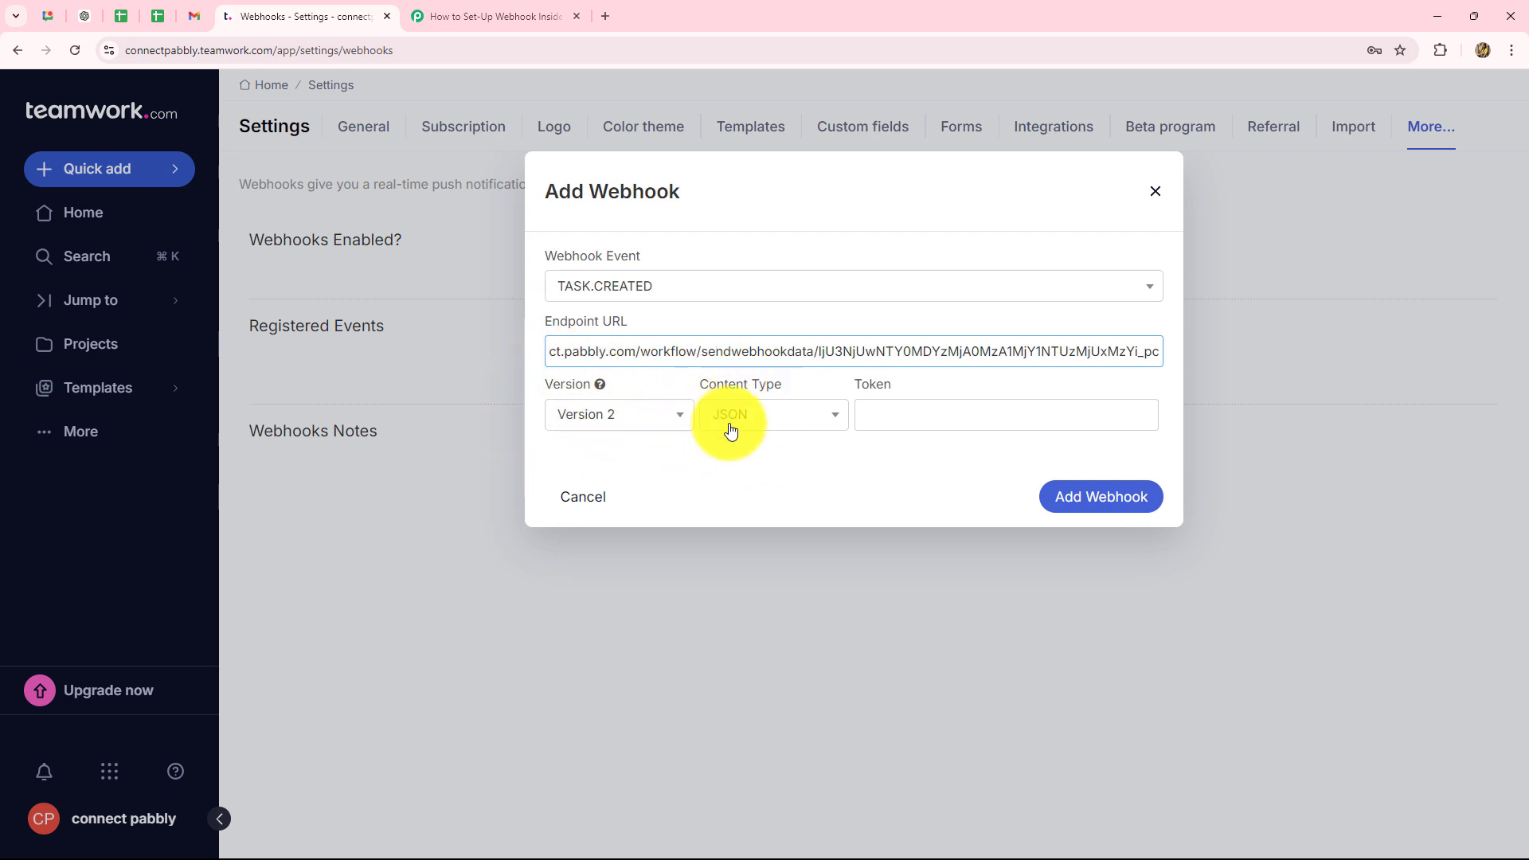
pyautogui.click(1063, 502)
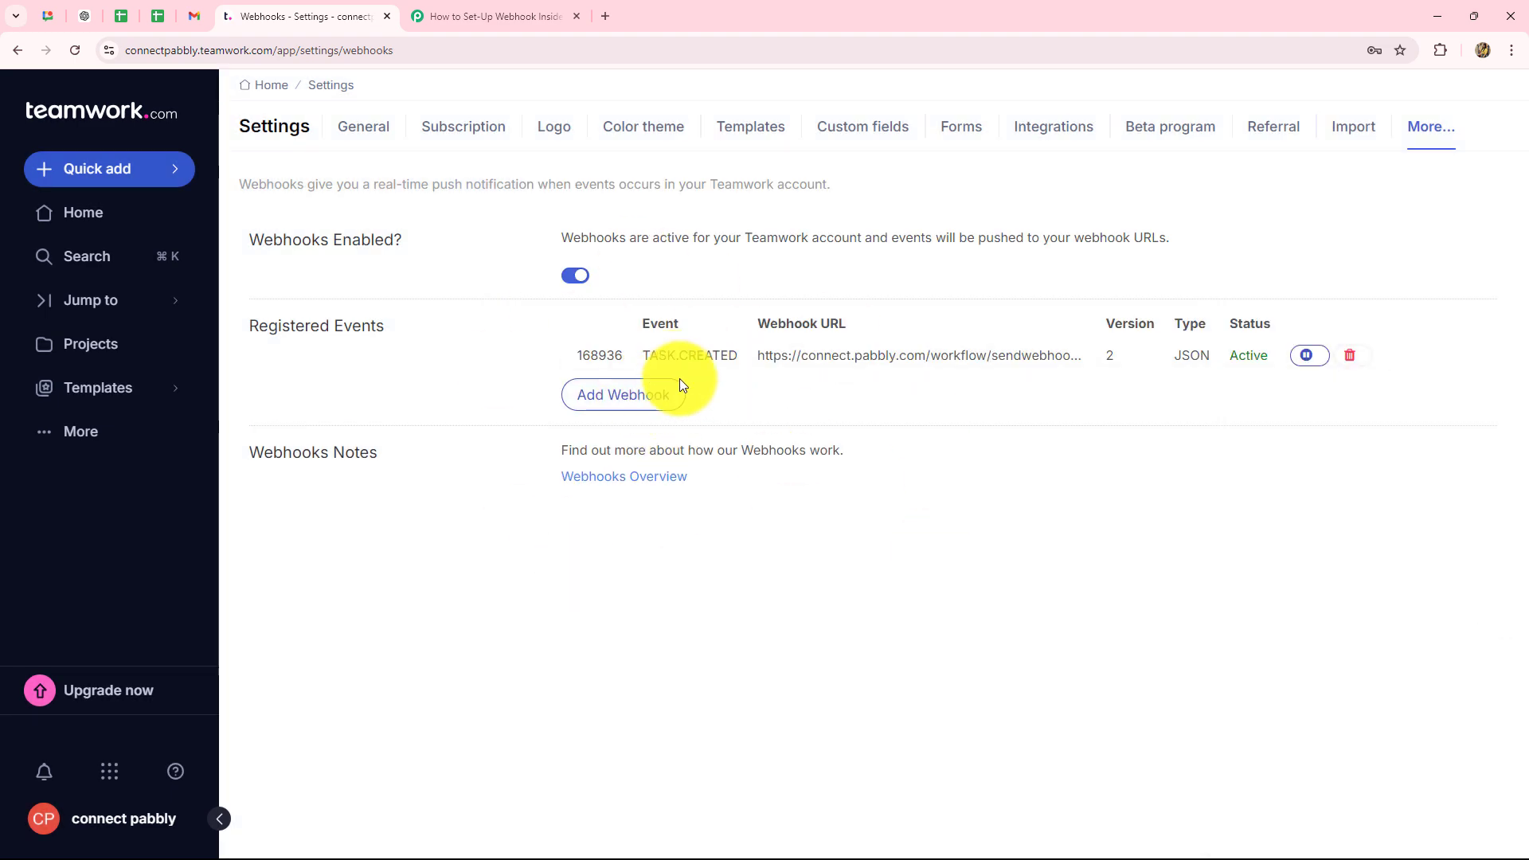
# - Switch to the Pabbly Connect workflow and review the trigger's webhook response note about making a test submission
pyautogui.click(454, 18)
pyautogui.scroll(-3, 654, 622)
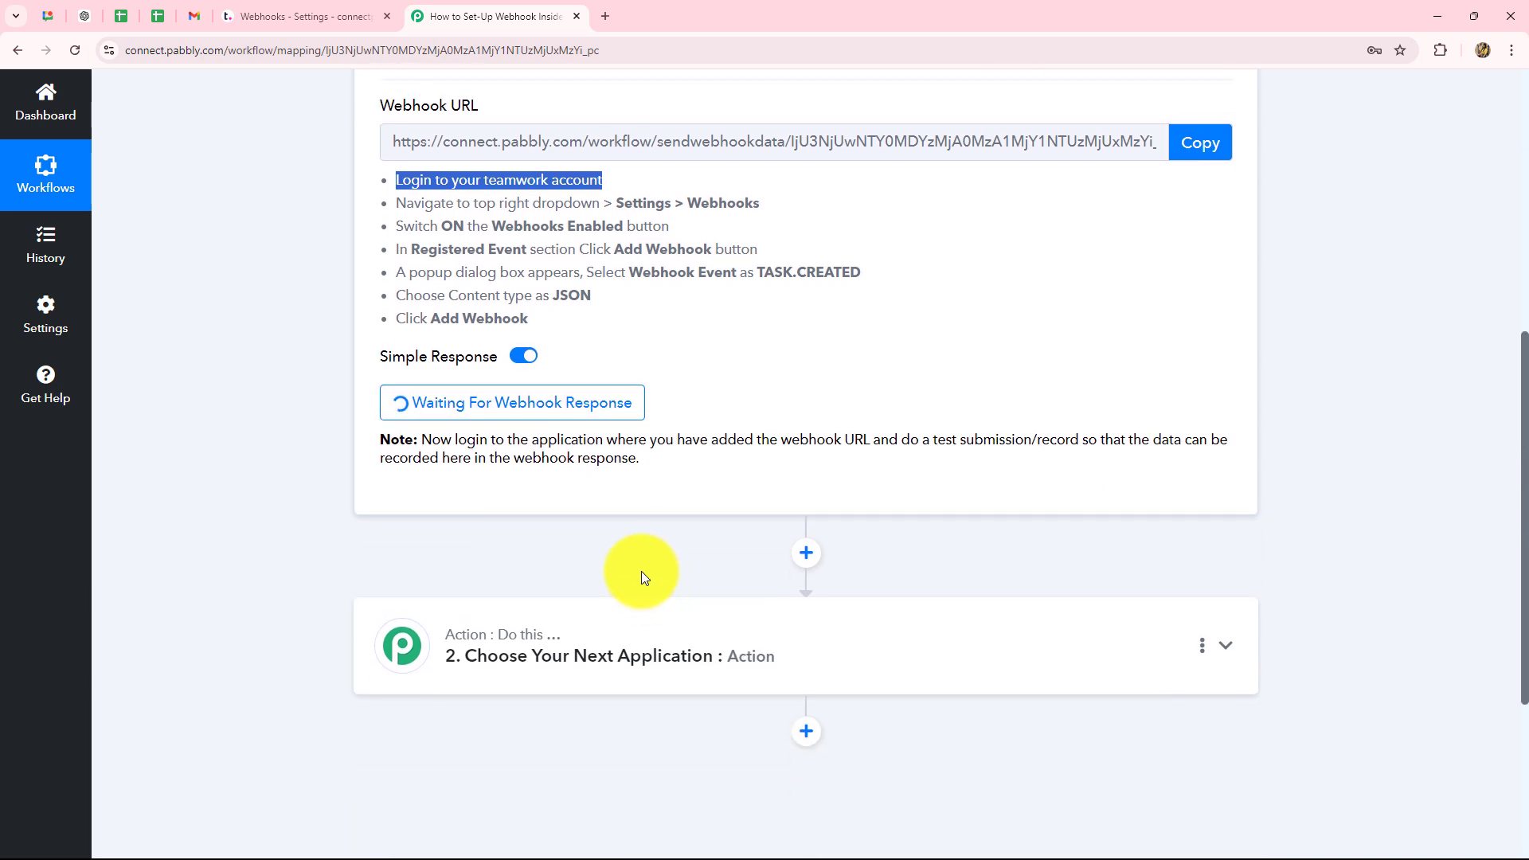
pyautogui.click(513, 491)
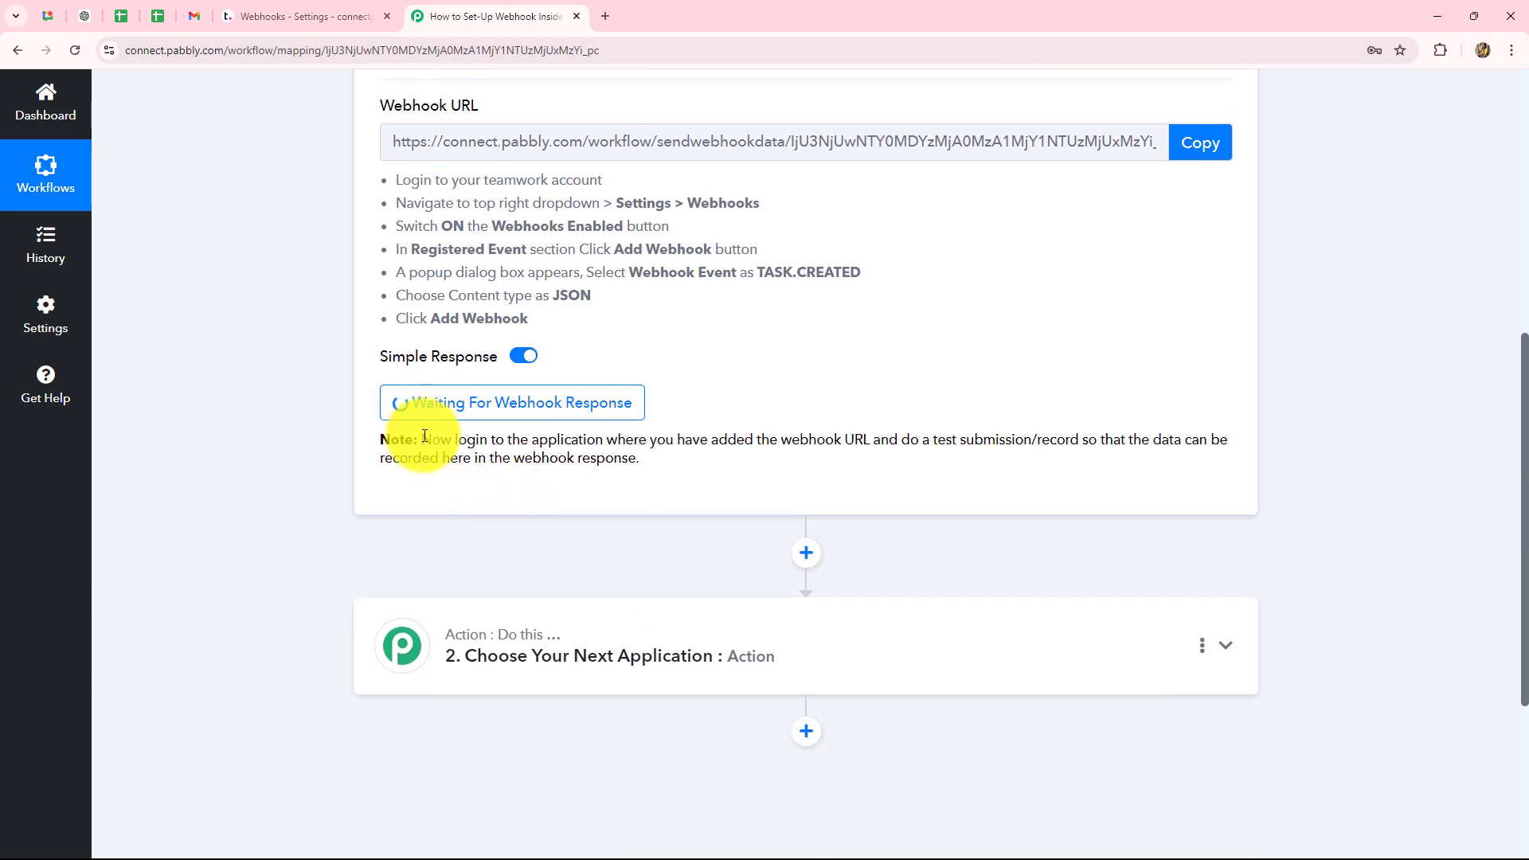
pyautogui.moveTo(422, 441); pyautogui.dragTo(681, 486)
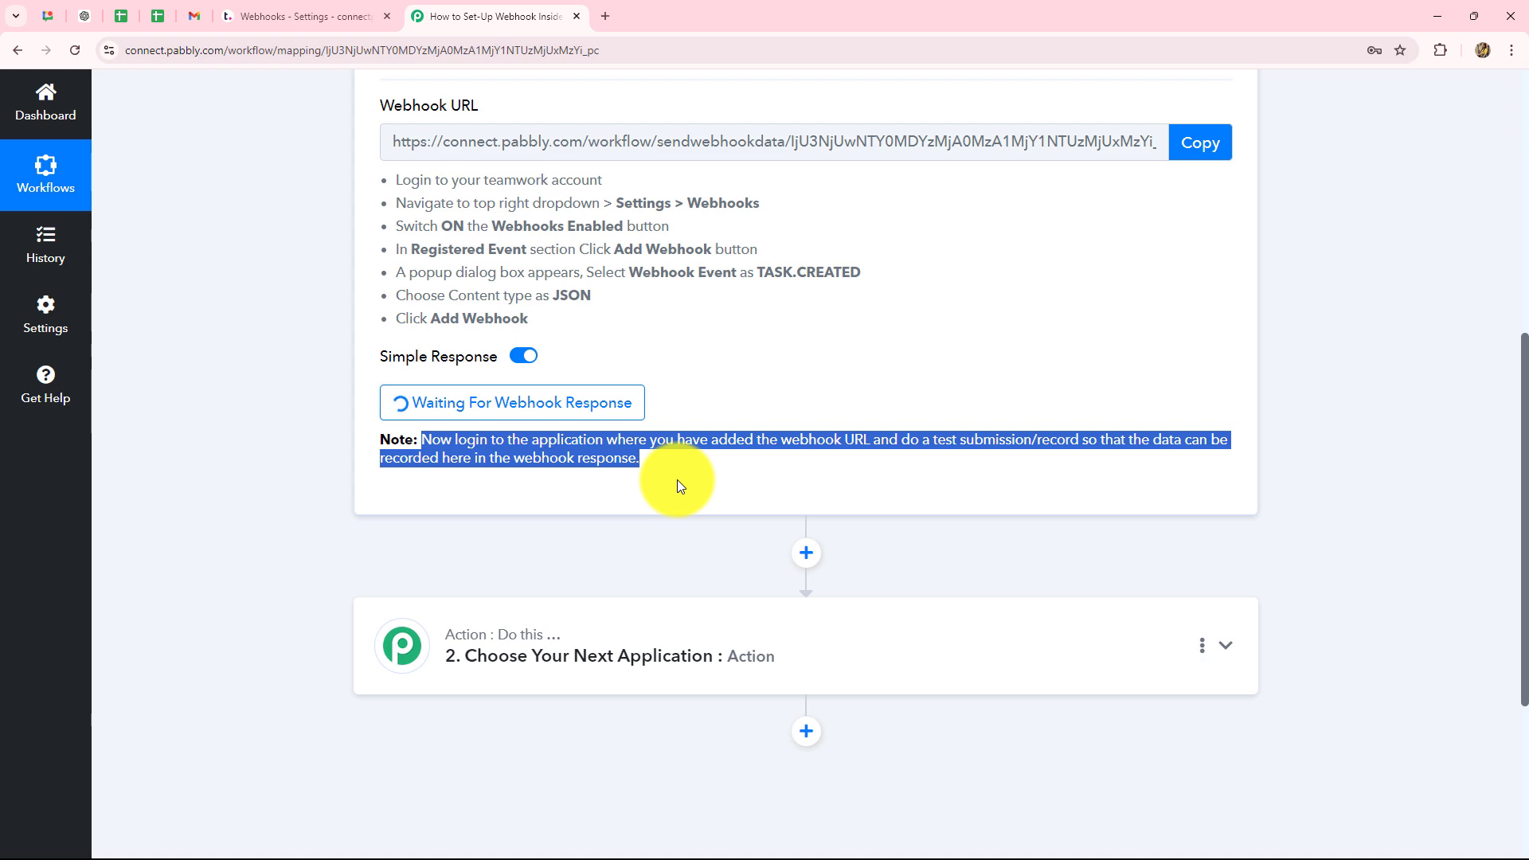
pyautogui.scroll(4, 677, 479)
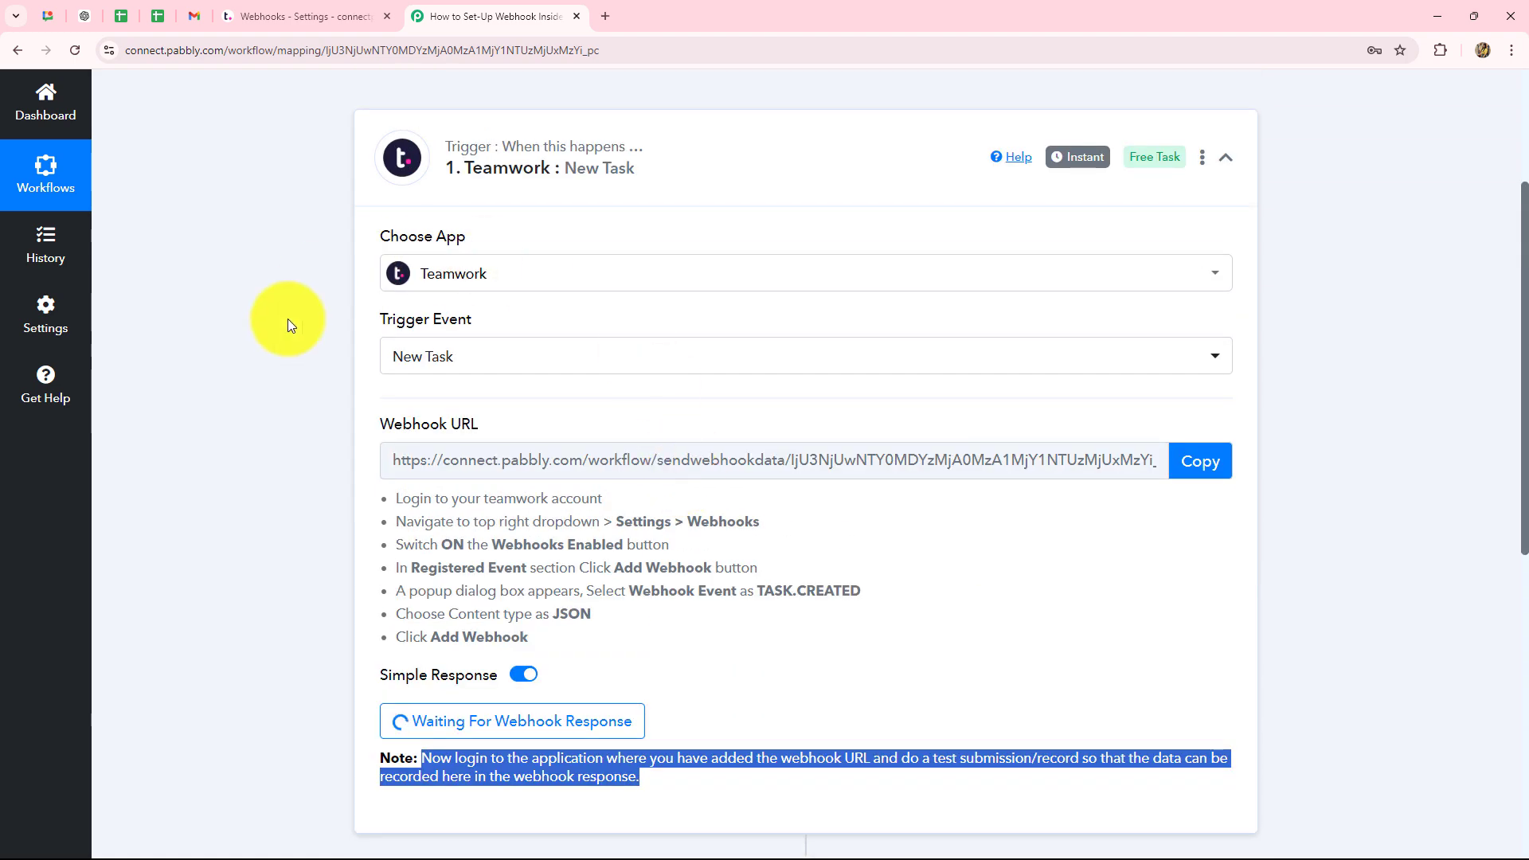
pyautogui.click(429, 370)
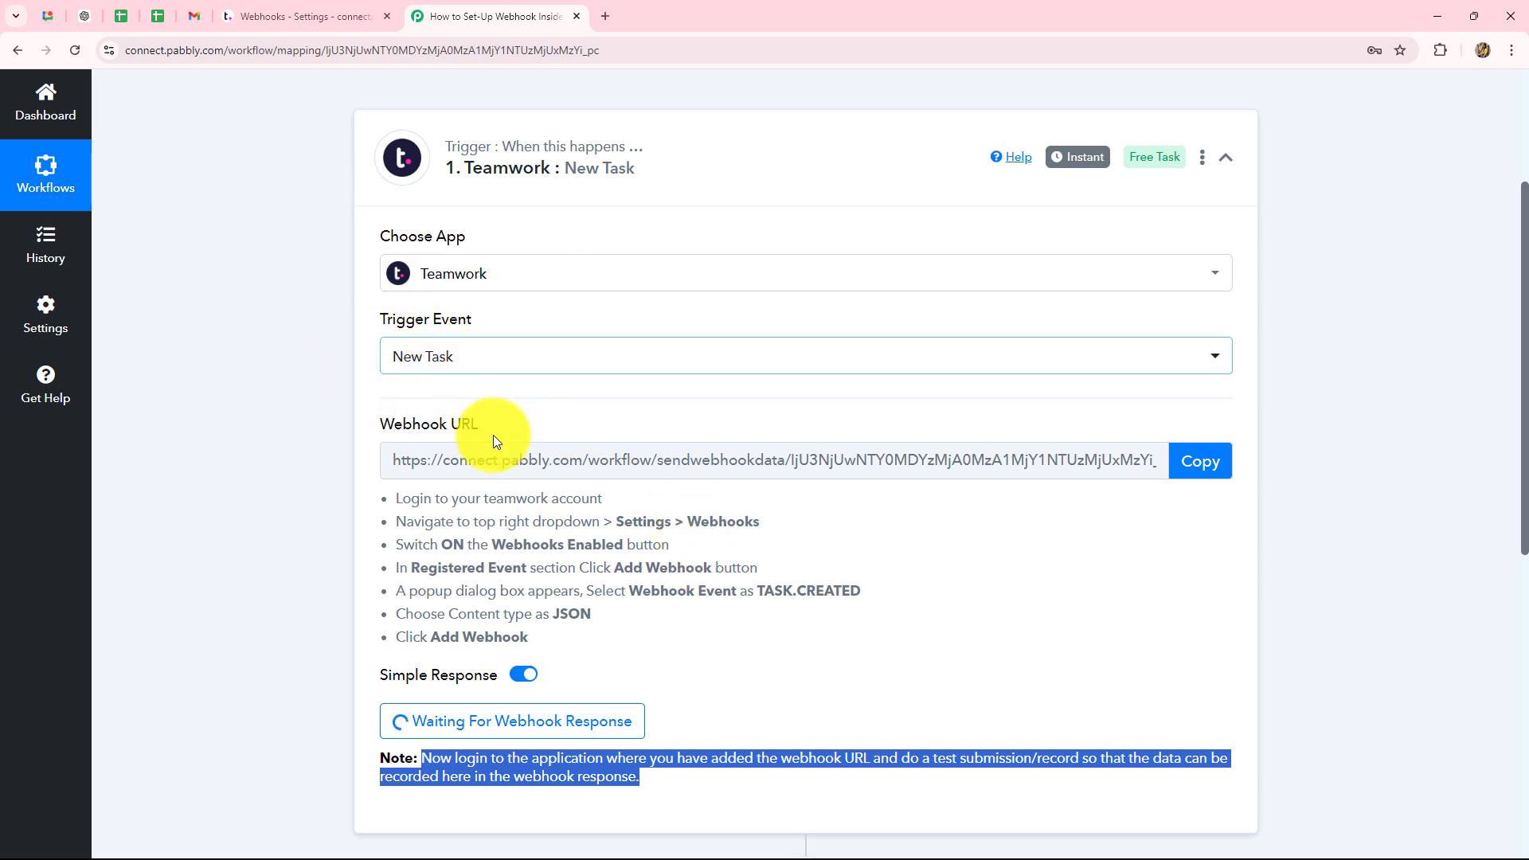
pyautogui.scroll(-3, 677, 639)
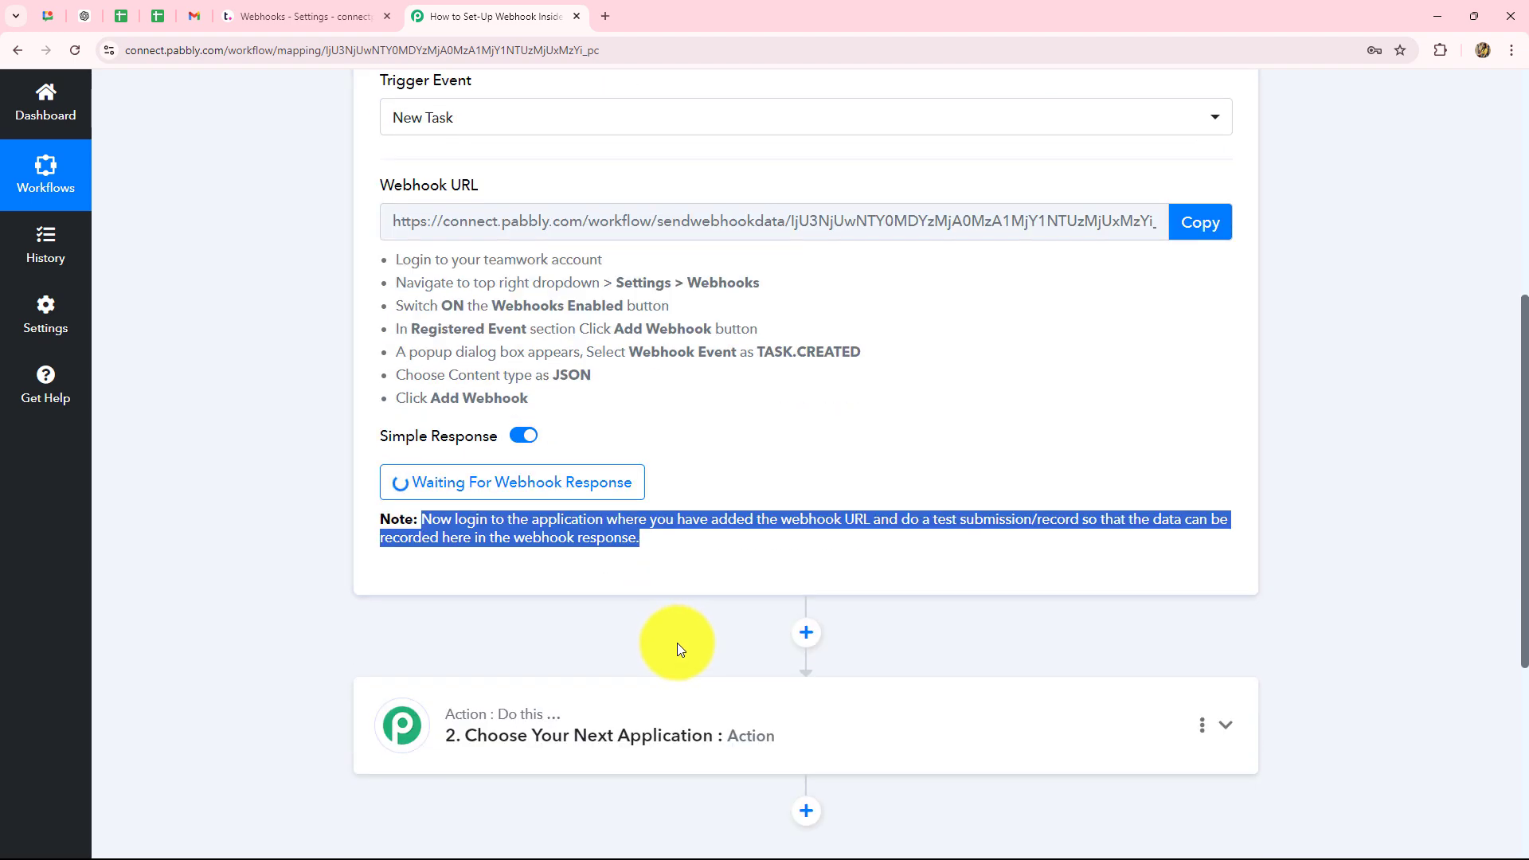
# - Switch to Teamwork and start a new task from Home in the Connectpab project's pablist task list
pyautogui.click(280, 13)
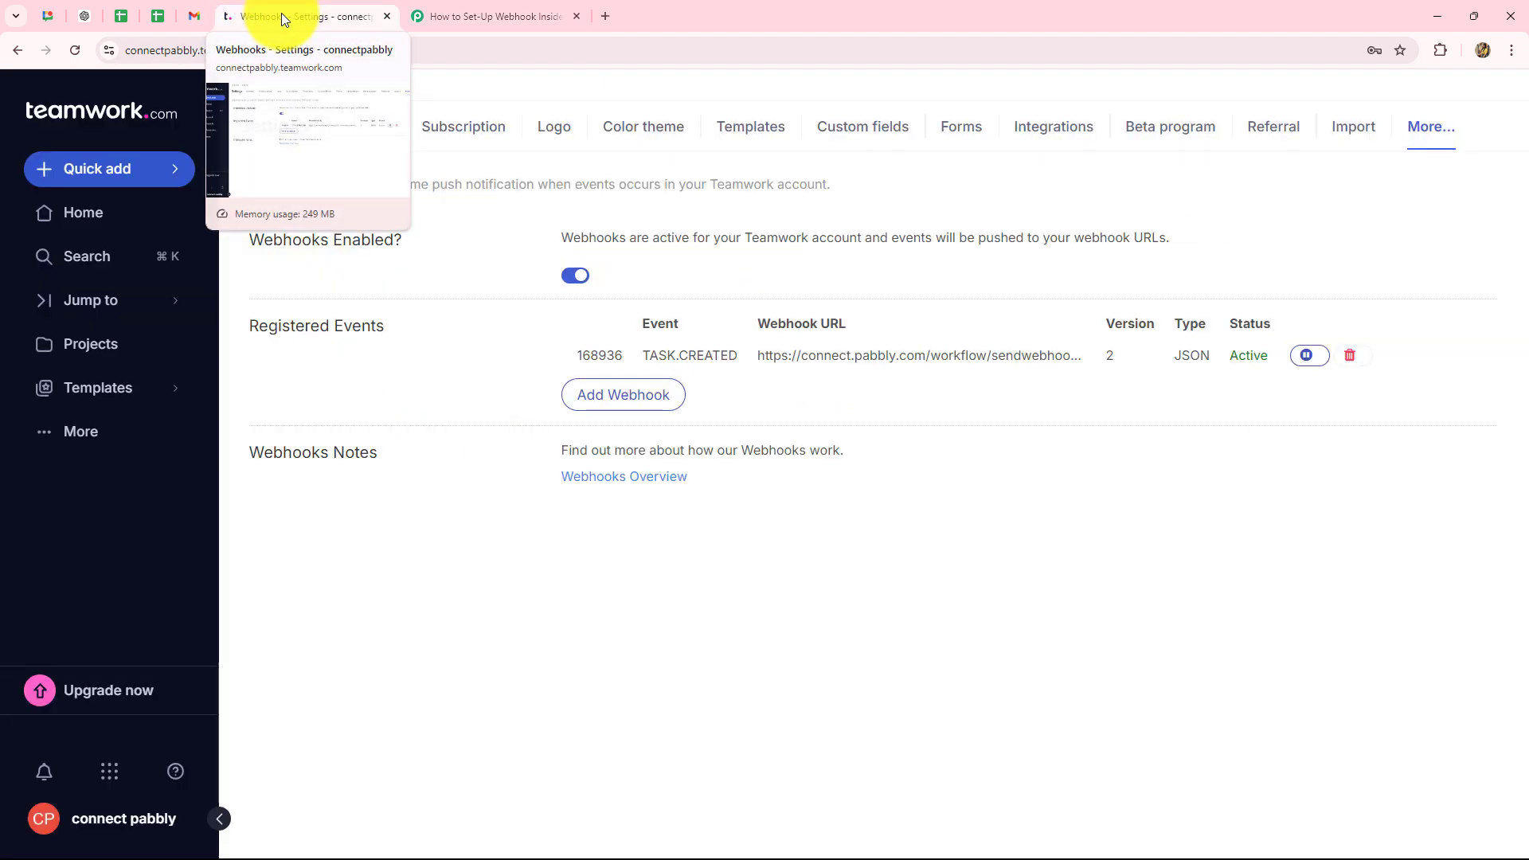
pyautogui.click(111, 212)
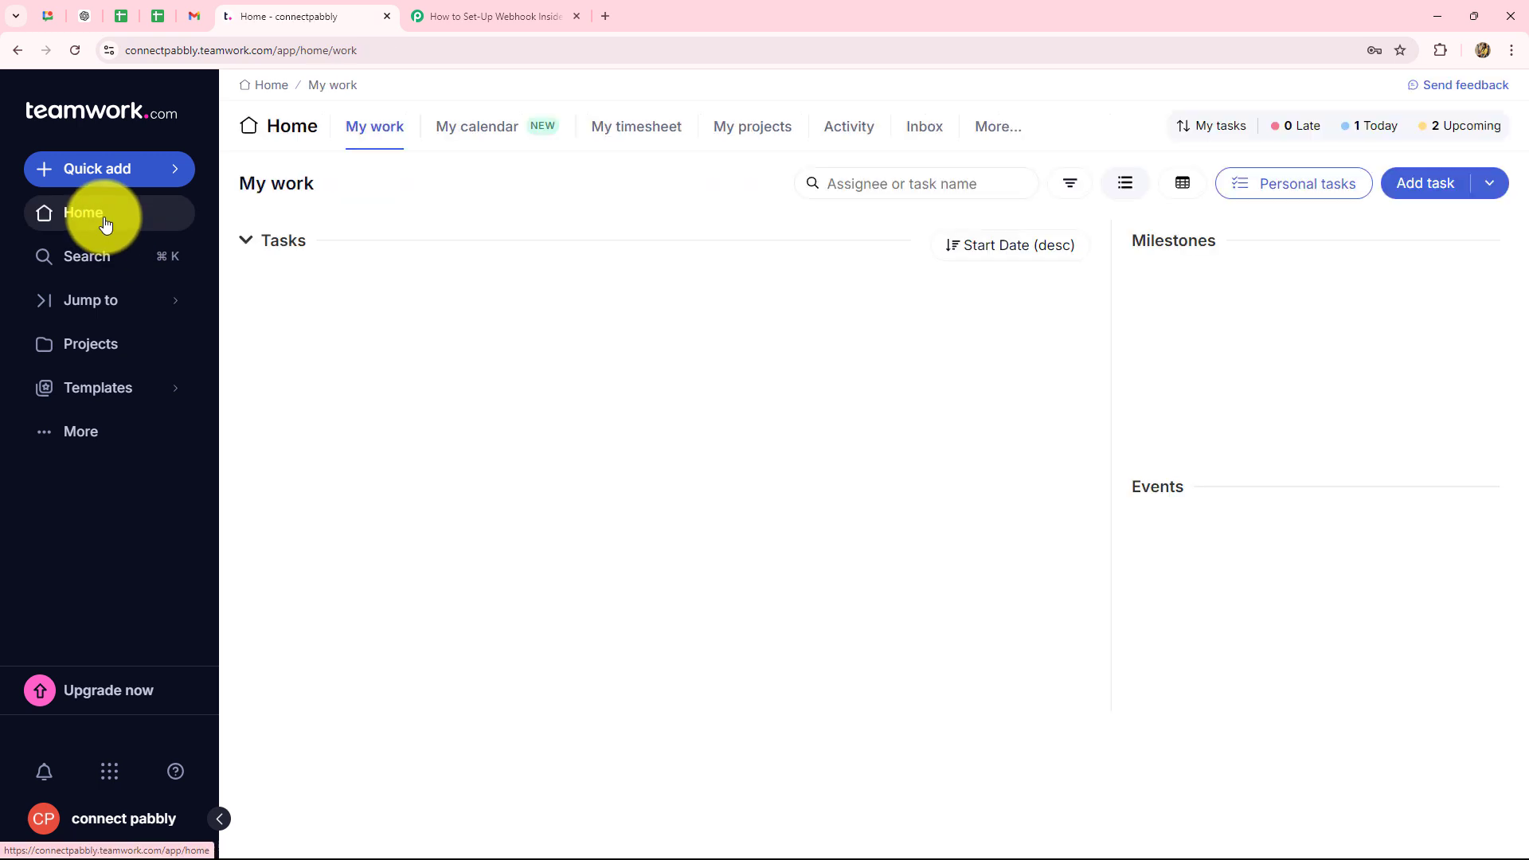
pyautogui.click(1414, 191)
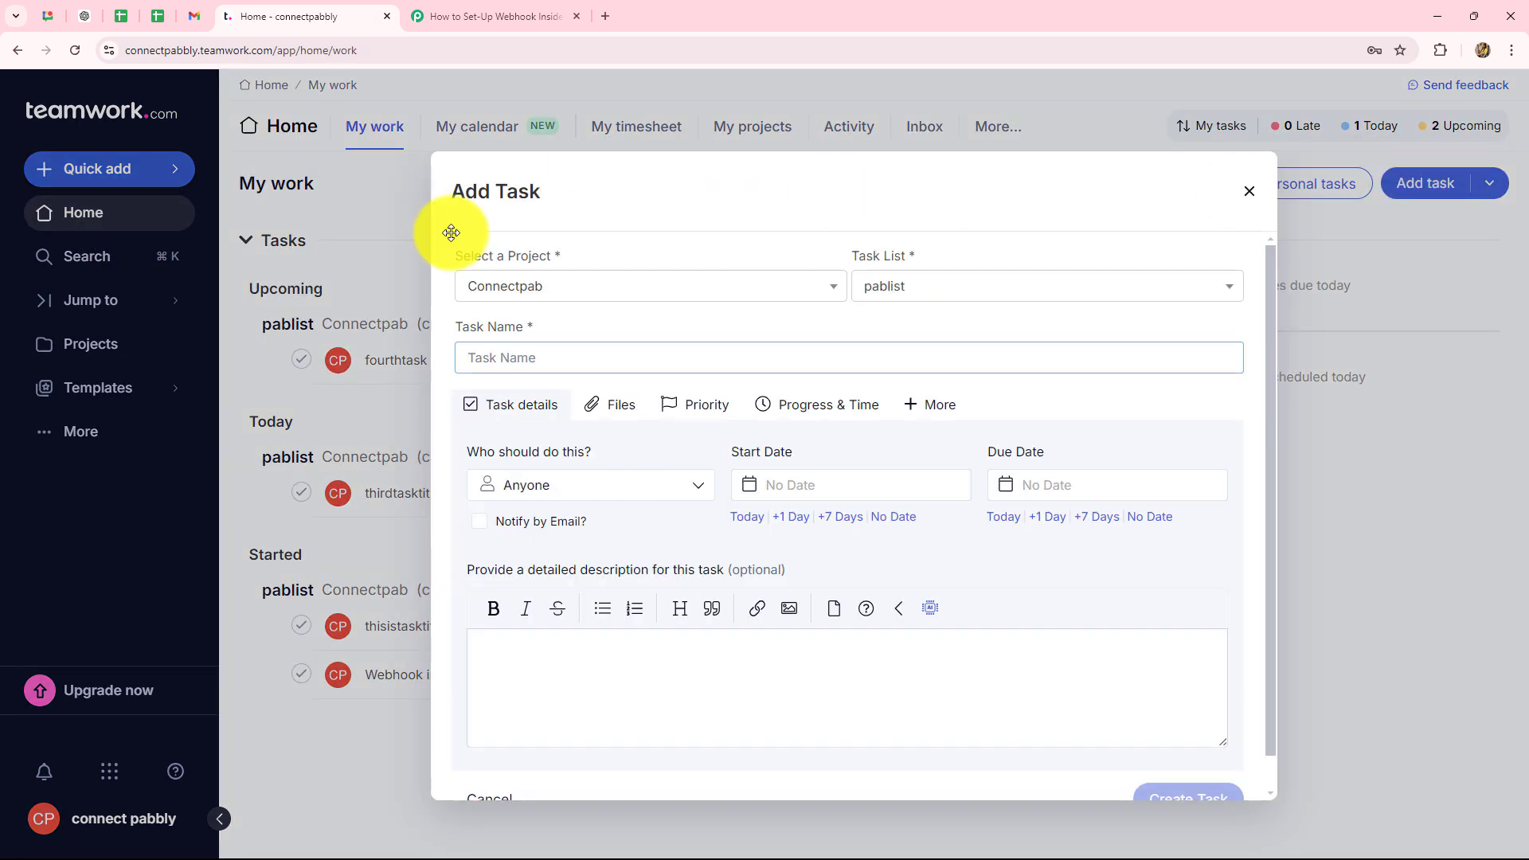
pyautogui.click(553, 287)
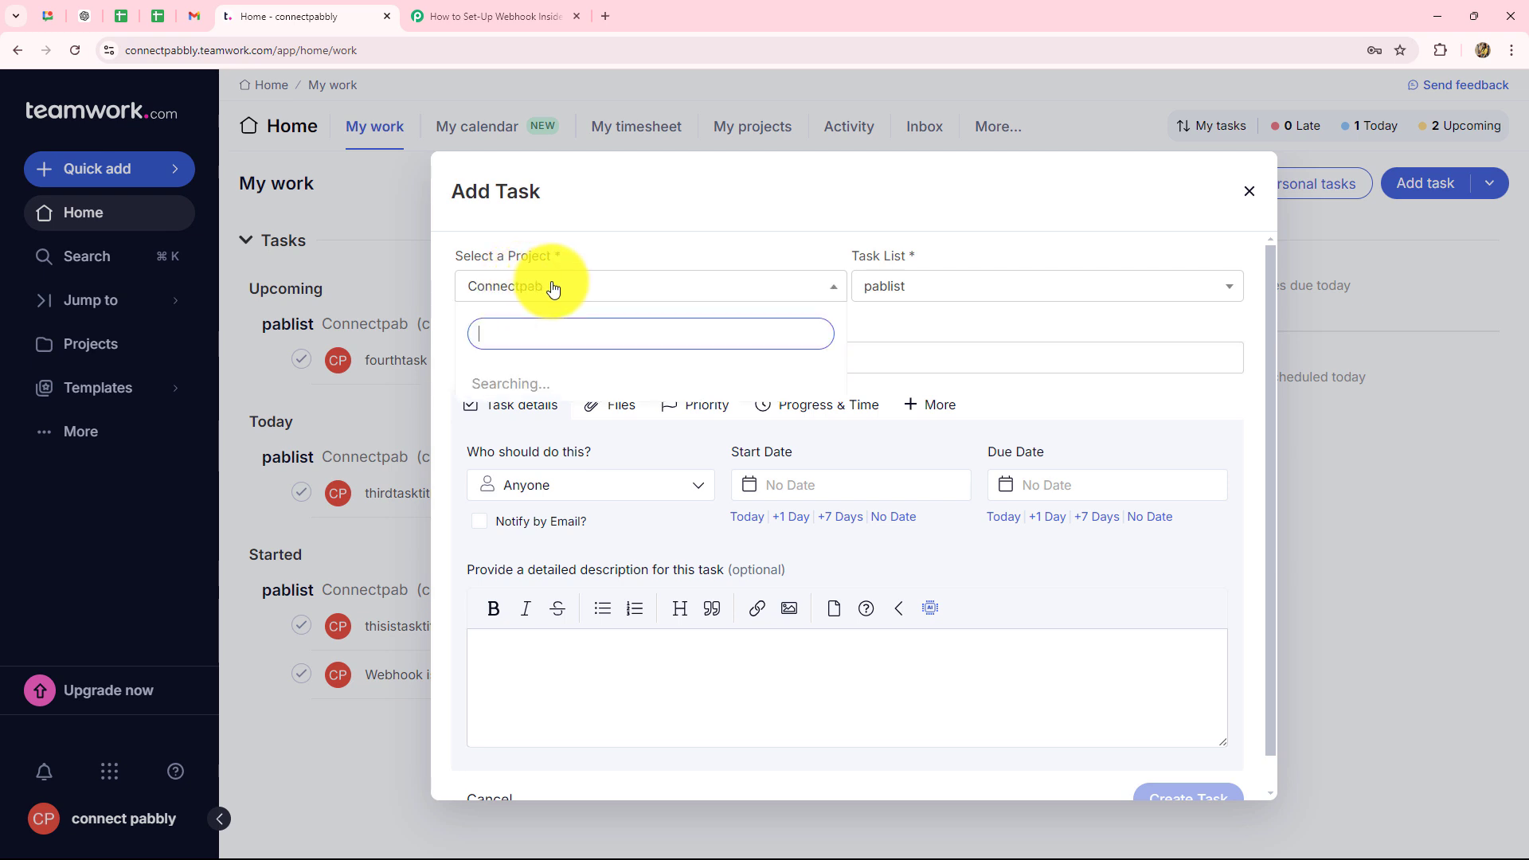
pyautogui.click(512, 364)
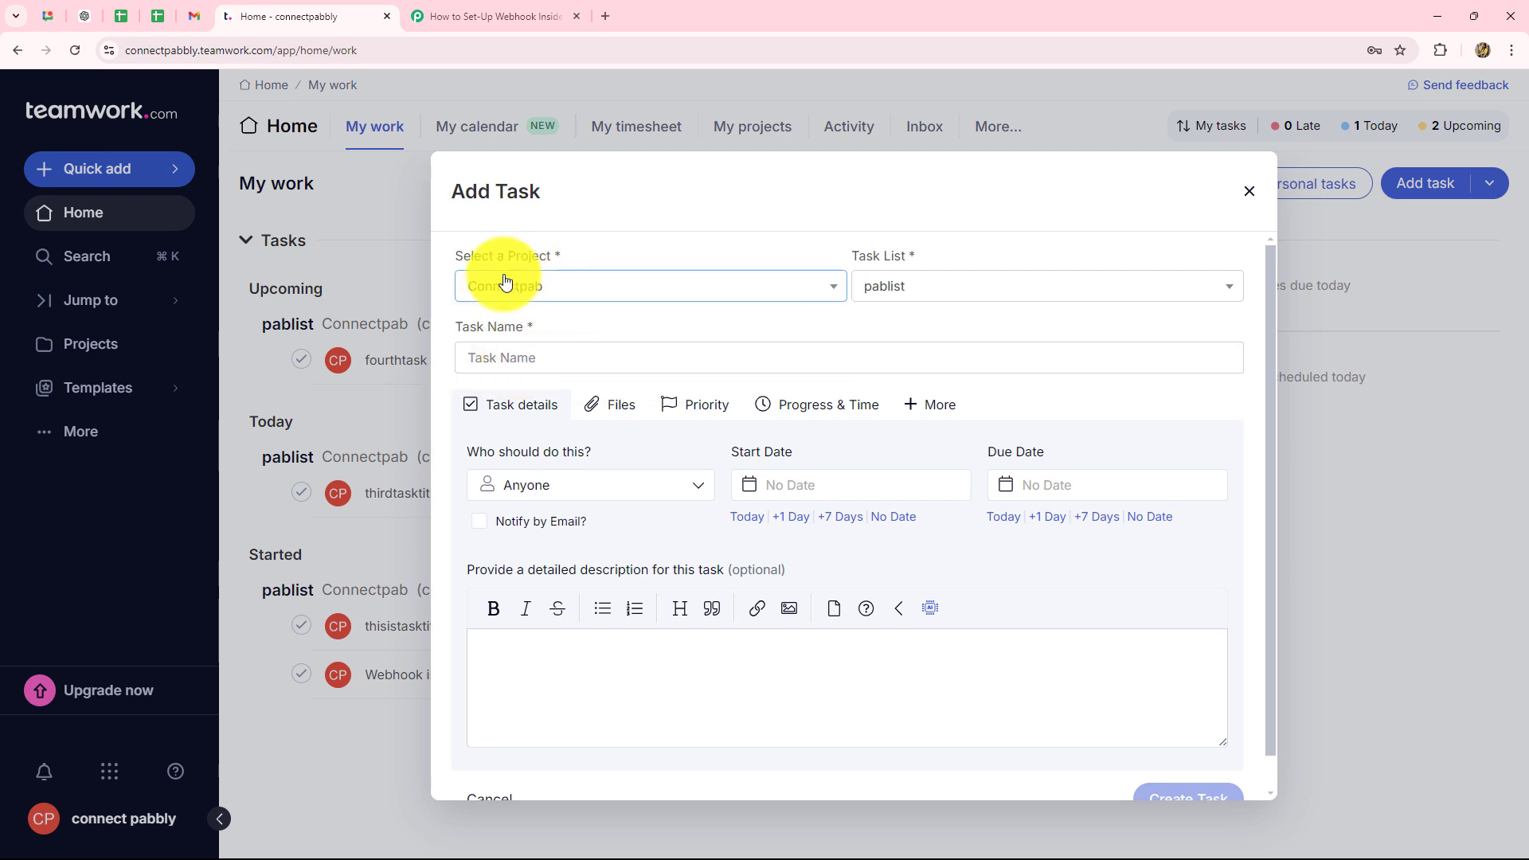
pyautogui.click(953, 287)
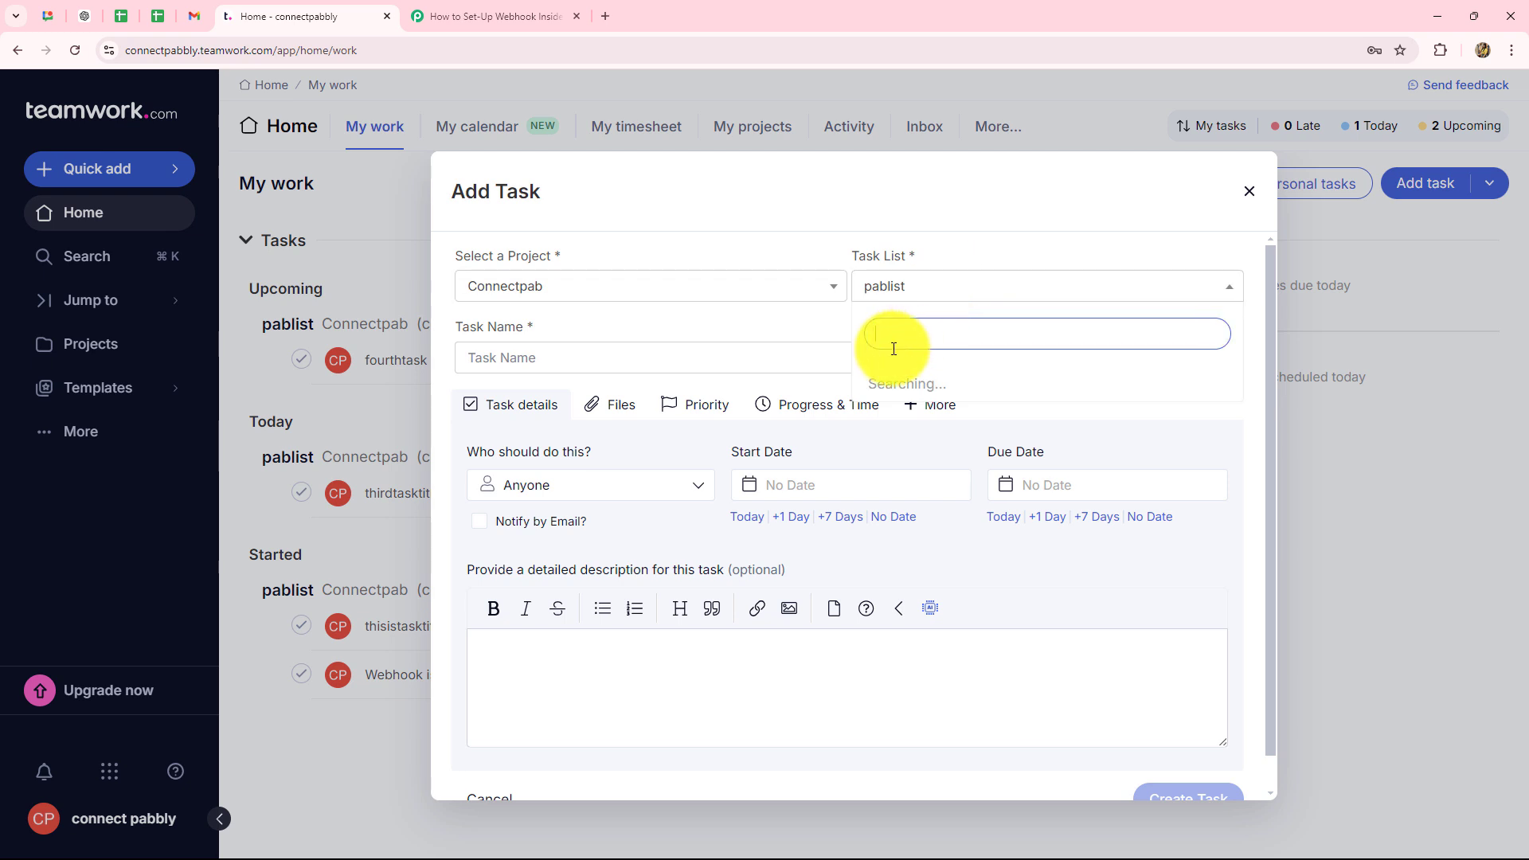
pyautogui.click(881, 360)
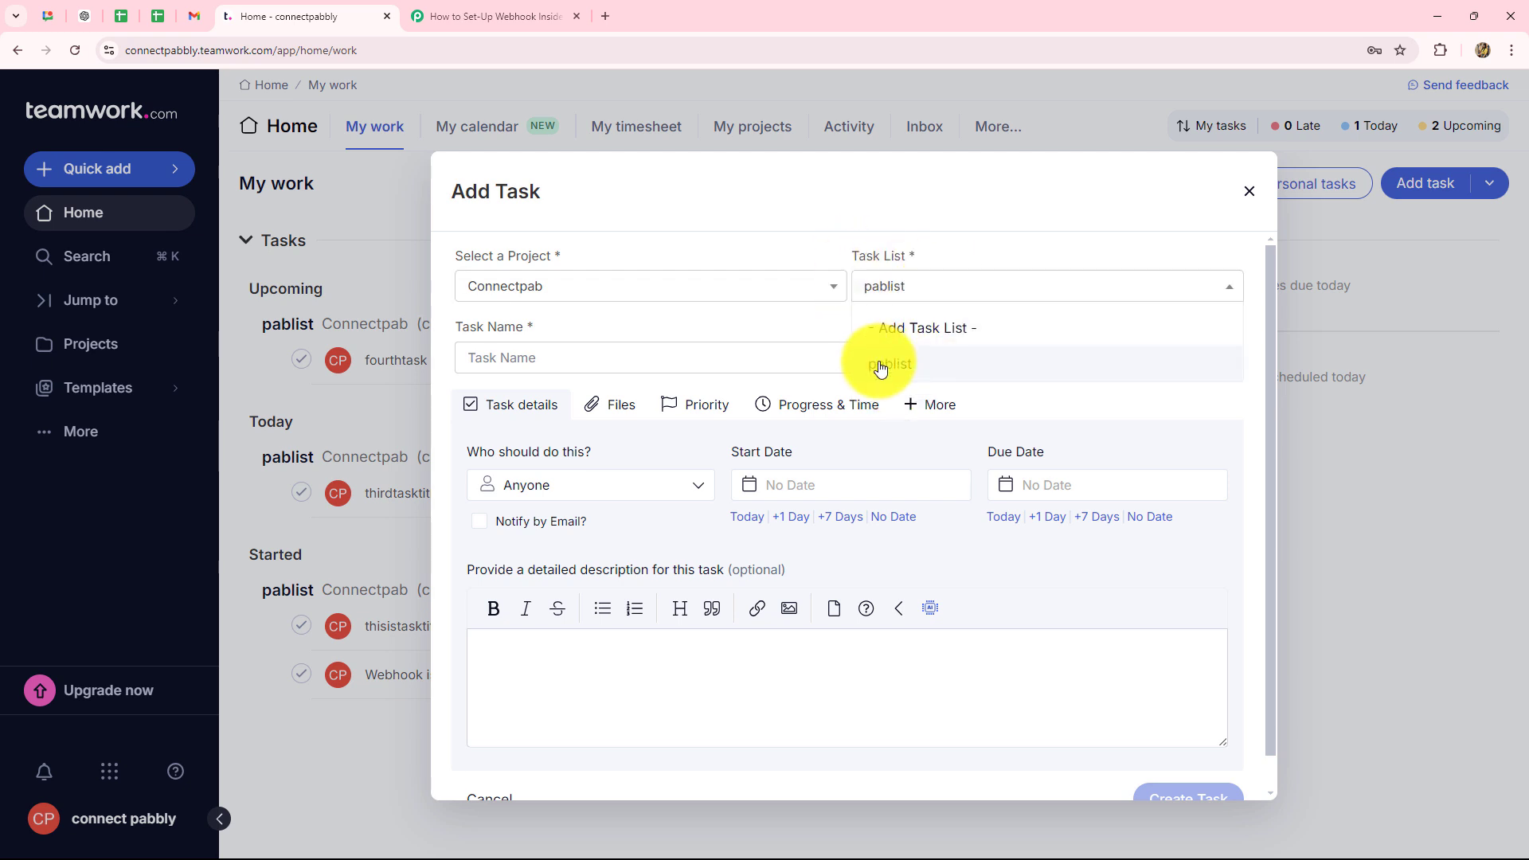
# - Name the new task Social Media Calendar
pyautogui.click(493, 360)
pyautogui.press('capslock')
pyautogui.write('So')
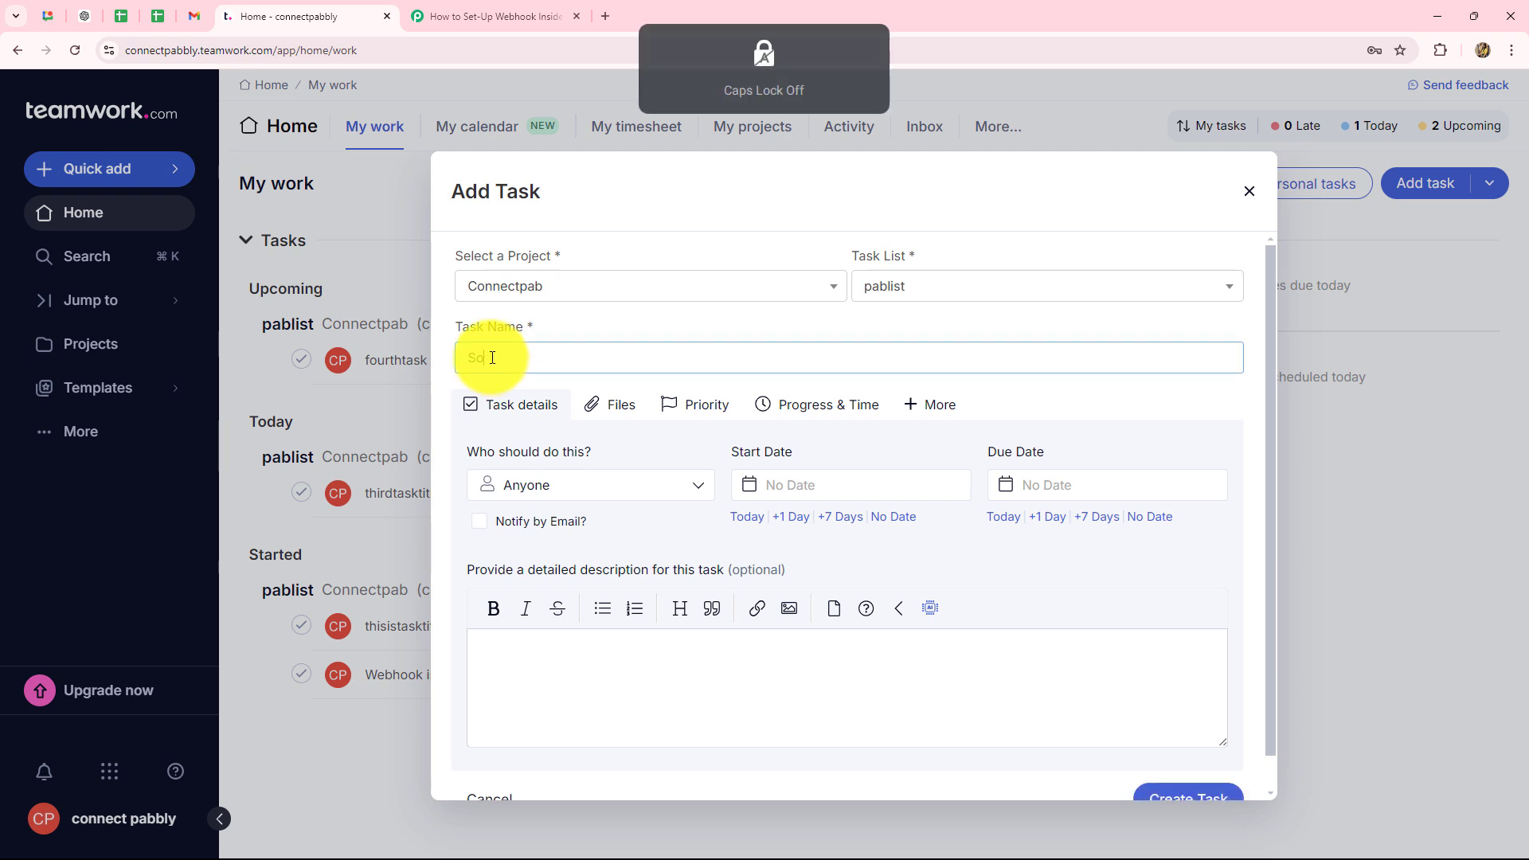
pyautogui.write('cial Media Calendar')
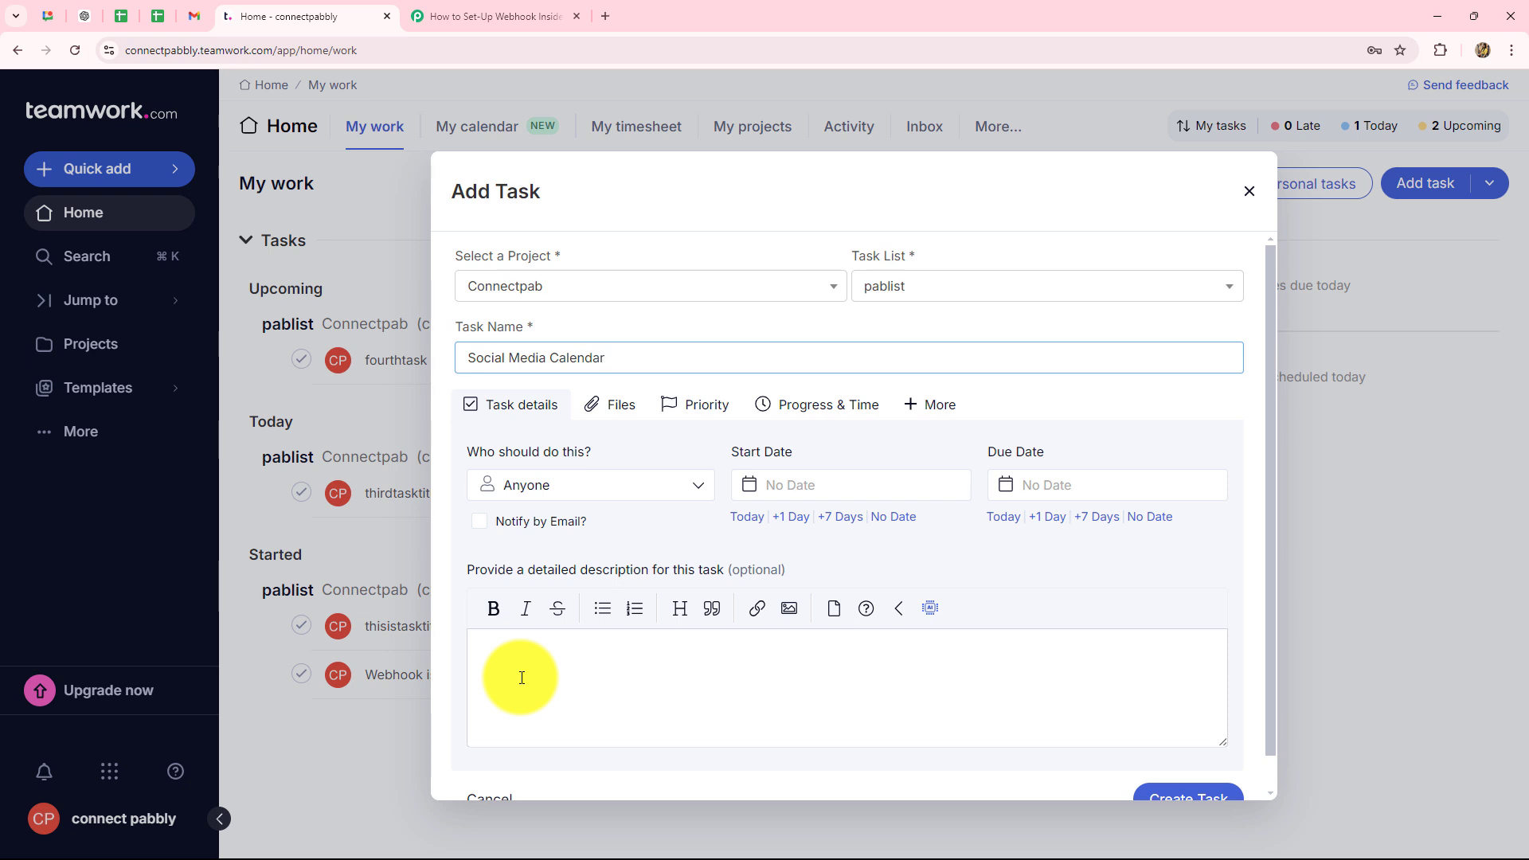
# - Assign the task to the signed-in account, with start date 08/07/2024 and due date 08/10/2024
pyautogui.click(580, 488)
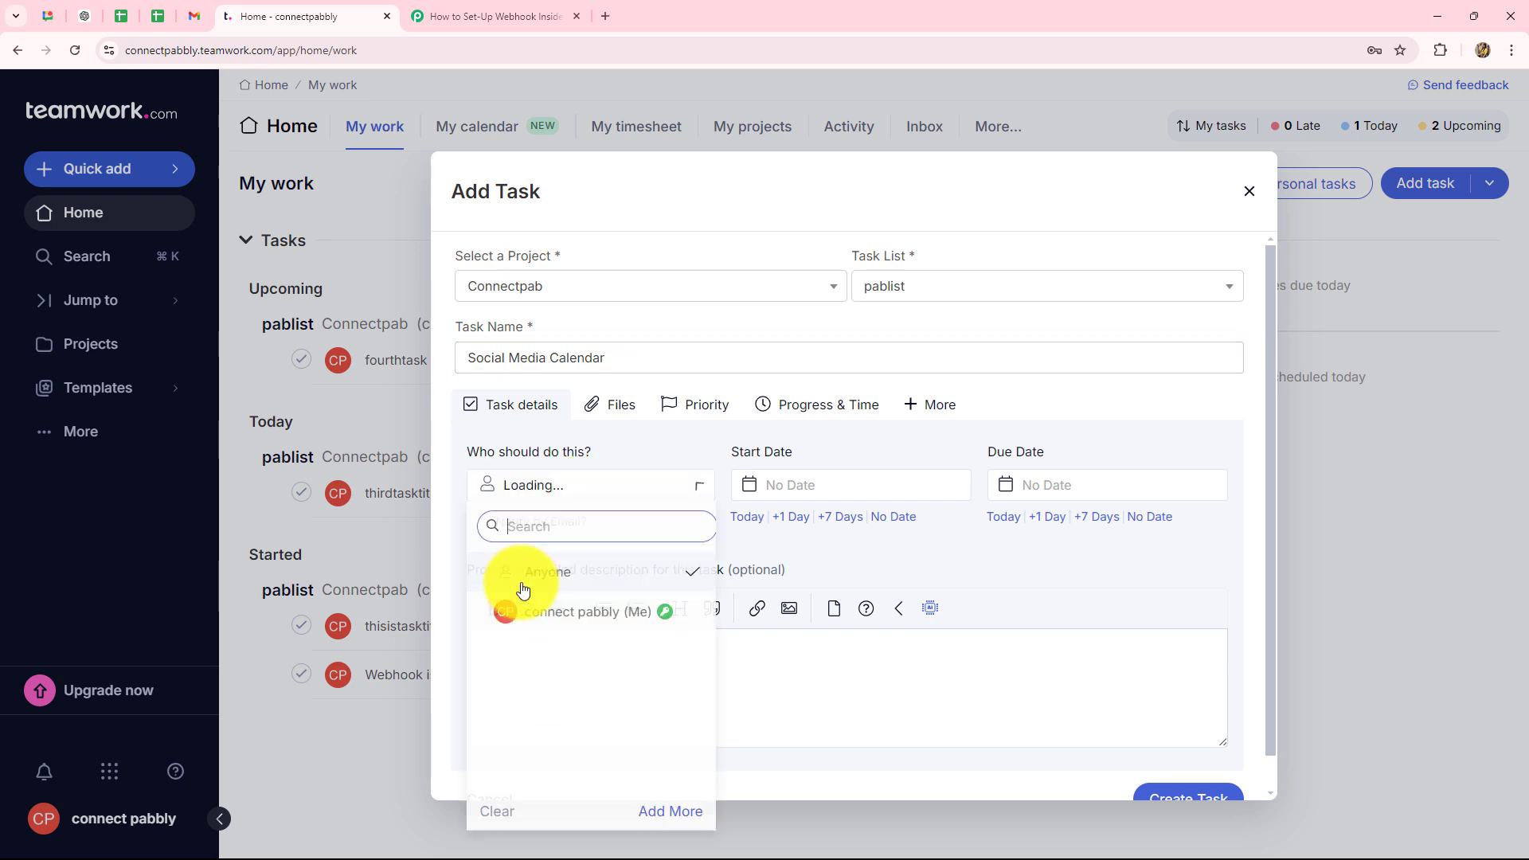
pyautogui.click(563, 618)
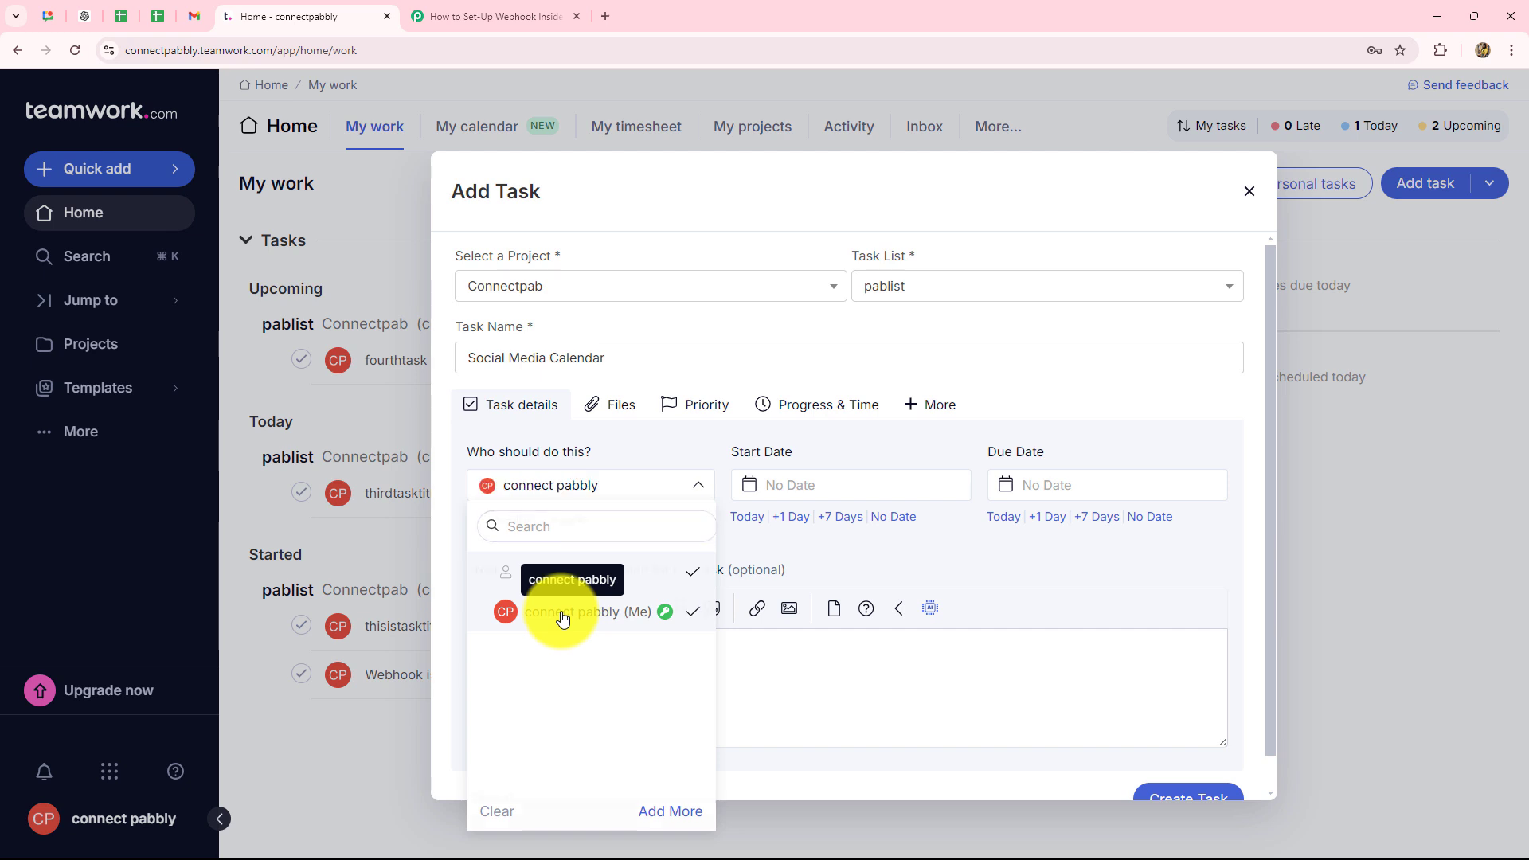
pyautogui.click(826, 488)
pyautogui.click(842, 660)
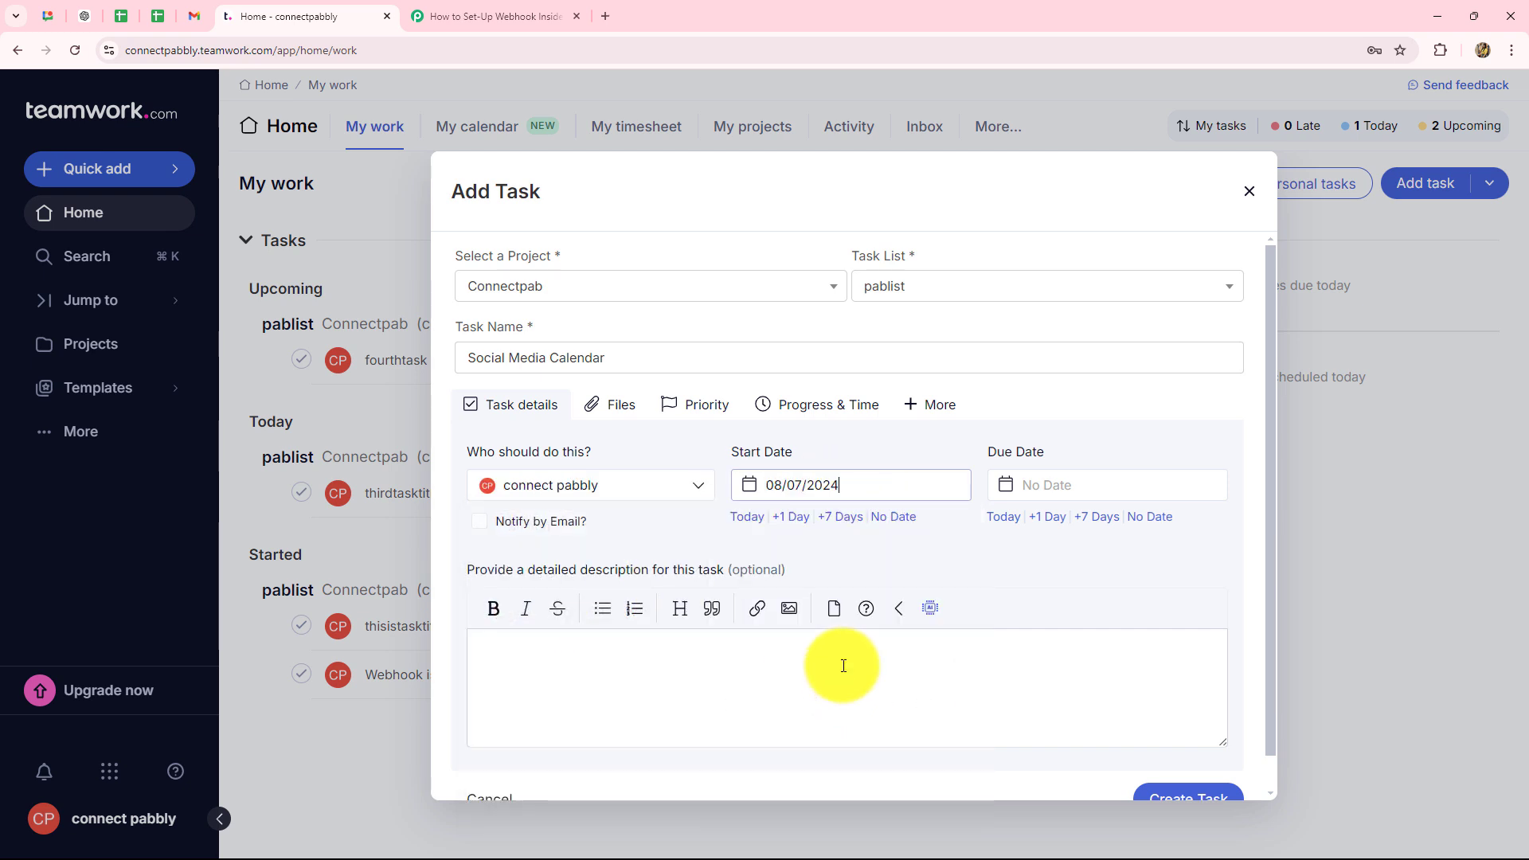
pyautogui.click(1048, 485)
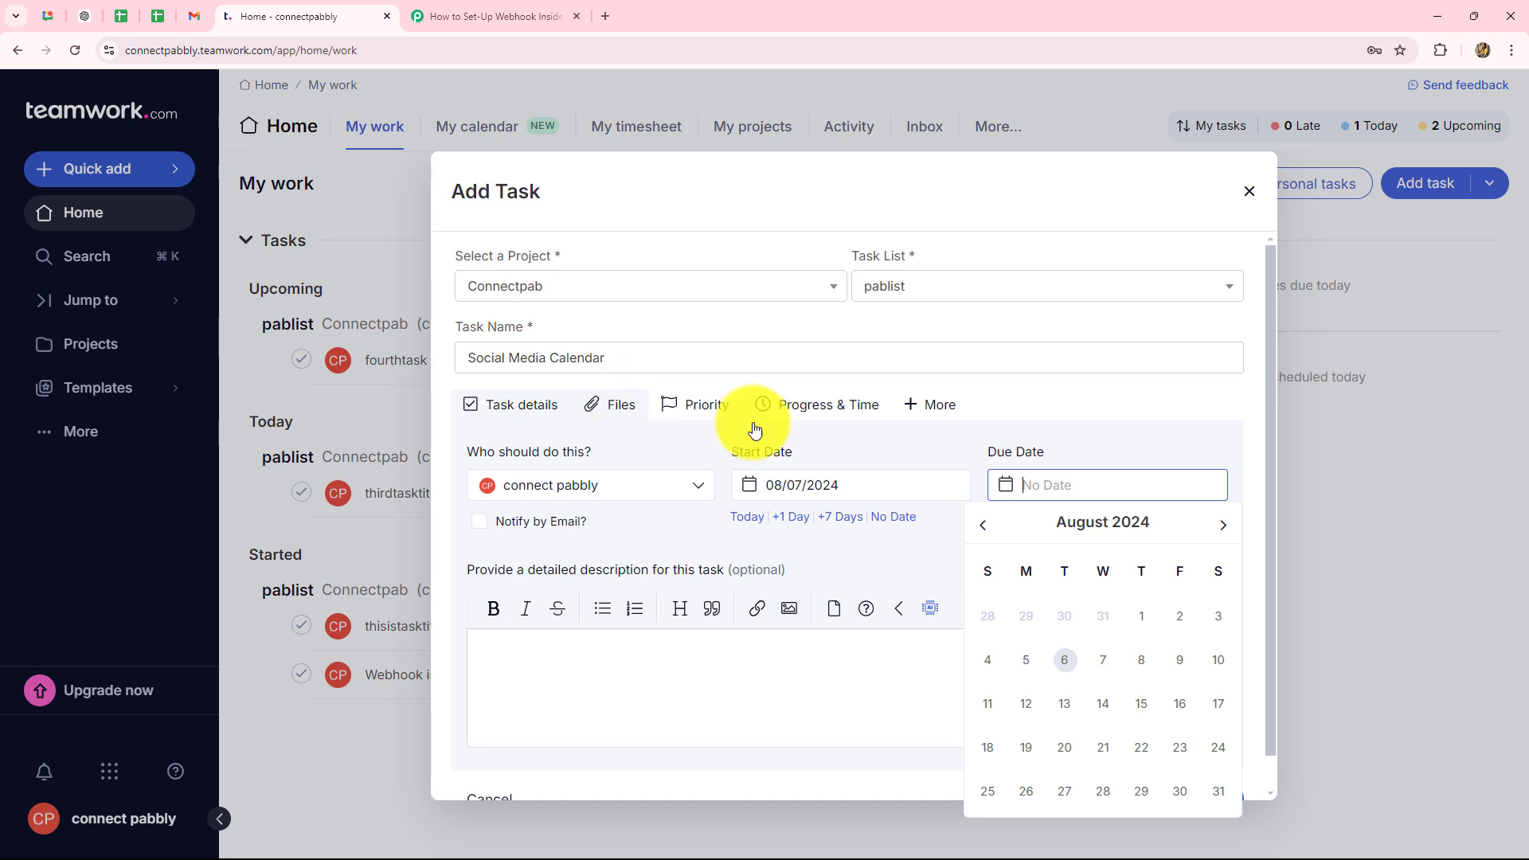
pyautogui.click(1216, 671)
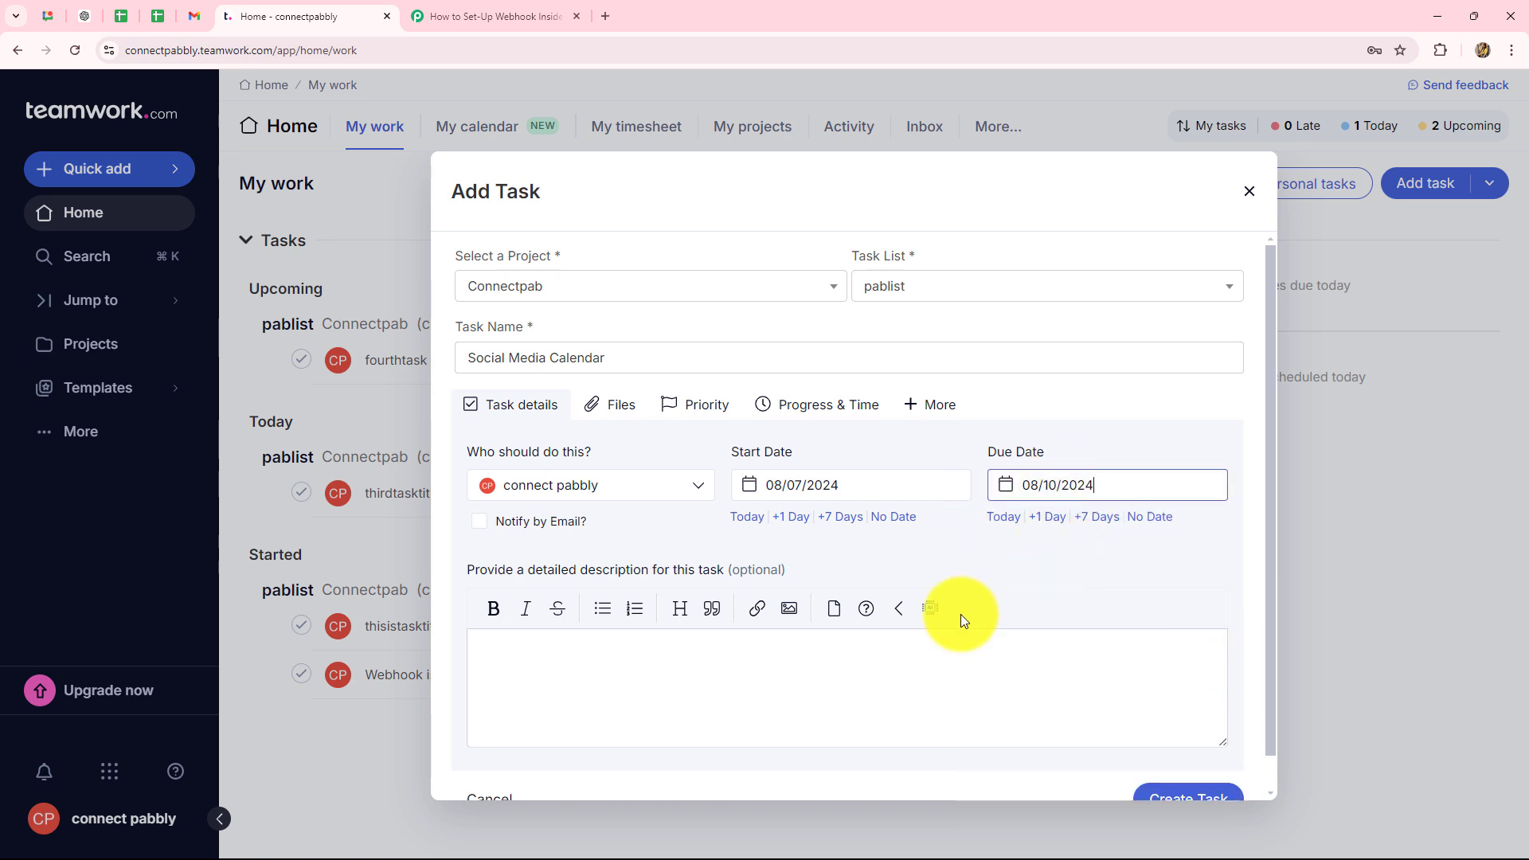
# - Set the task's priority to High and return to the task details with the description field
pyautogui.scroll(-1, 750, 633)
pyautogui.click(701, 379)
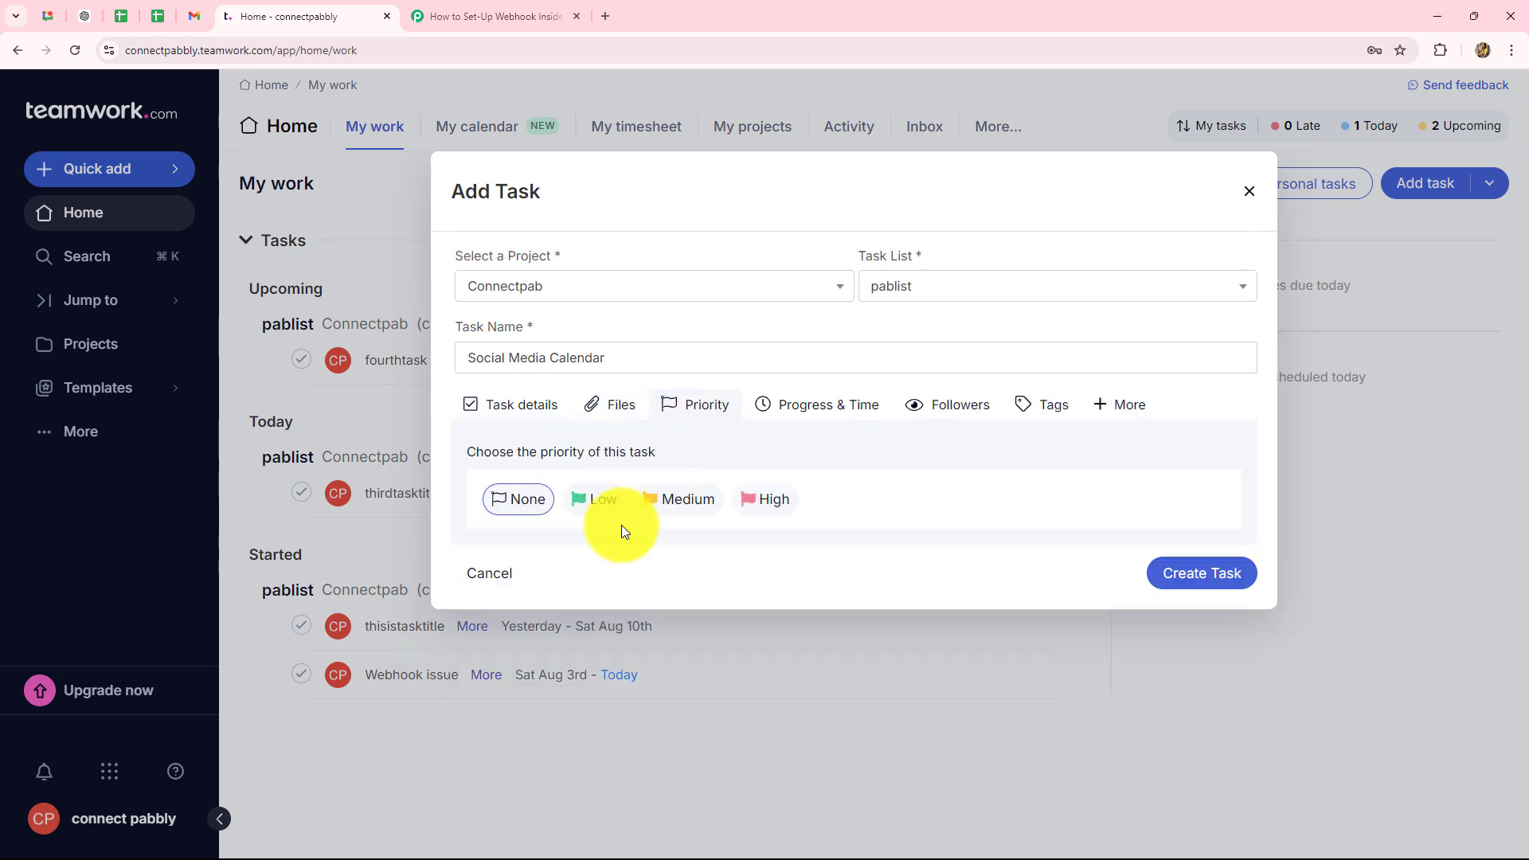
pyautogui.click(769, 502)
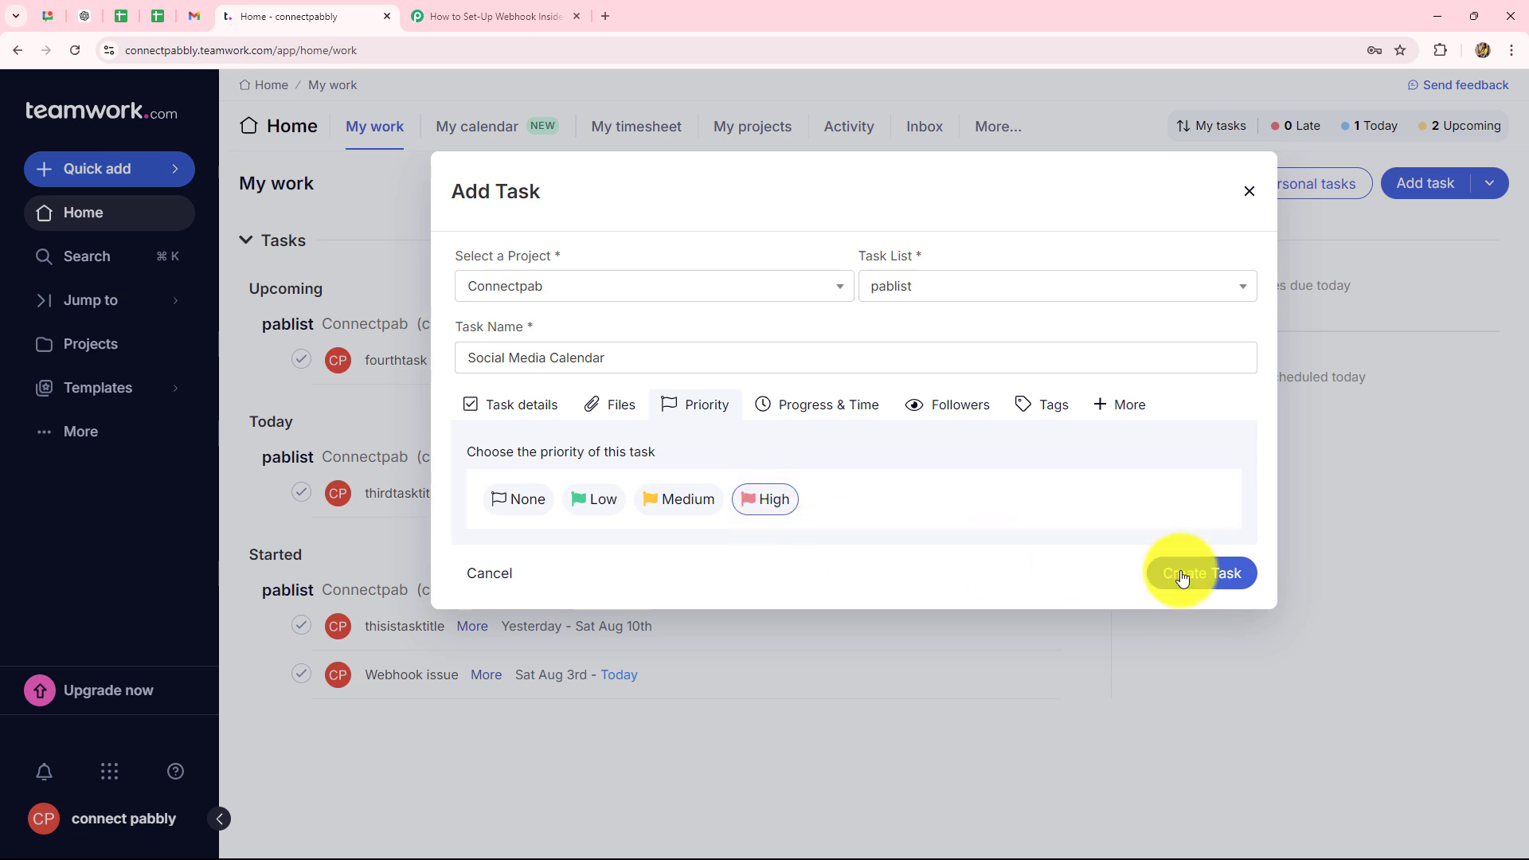
pyautogui.click(511, 407)
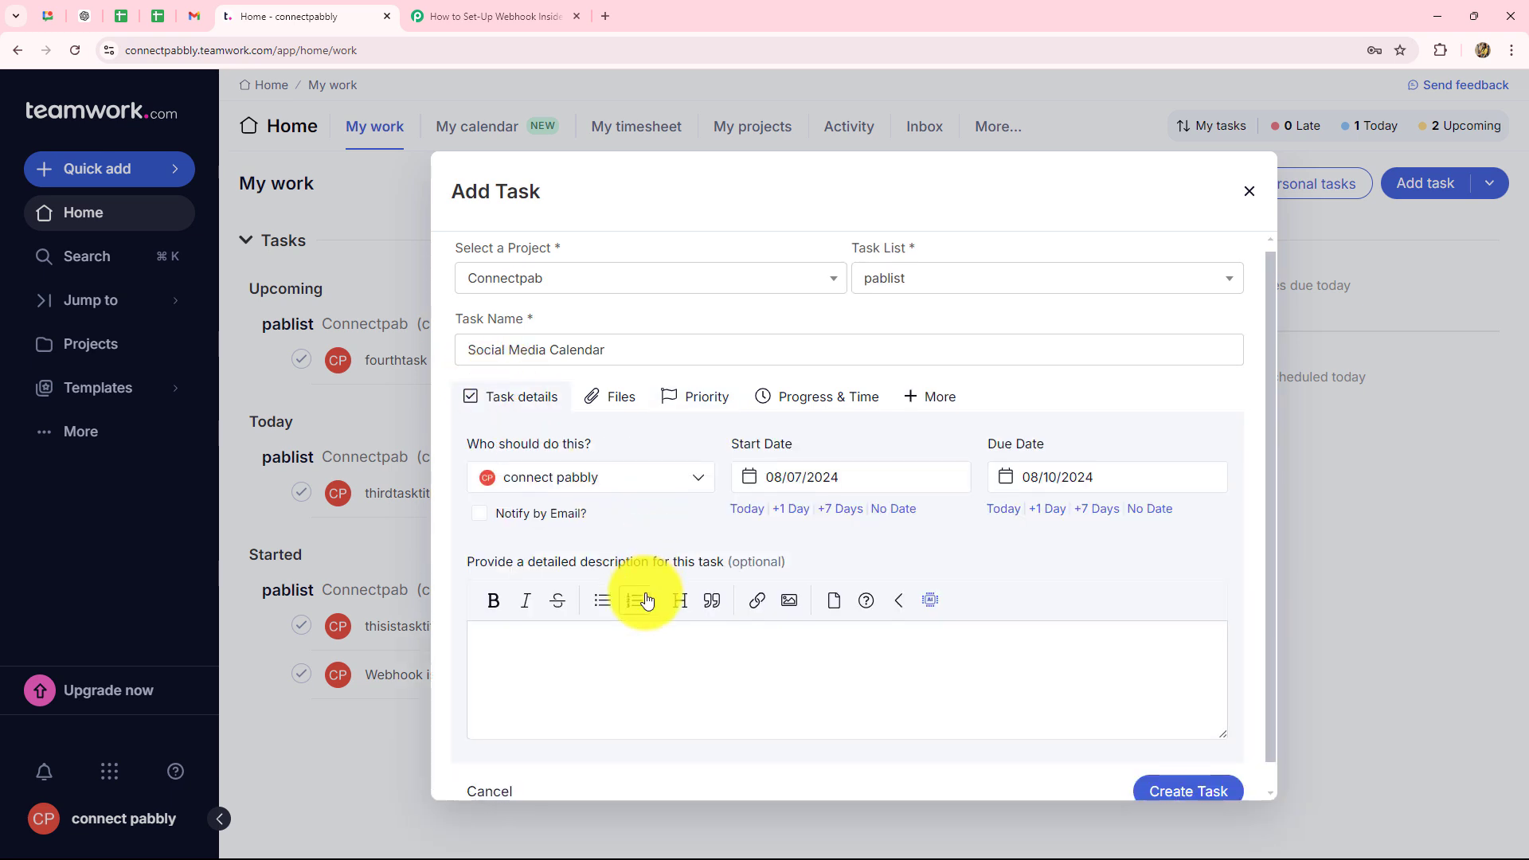
pyautogui.scroll(-1, 629, 609)
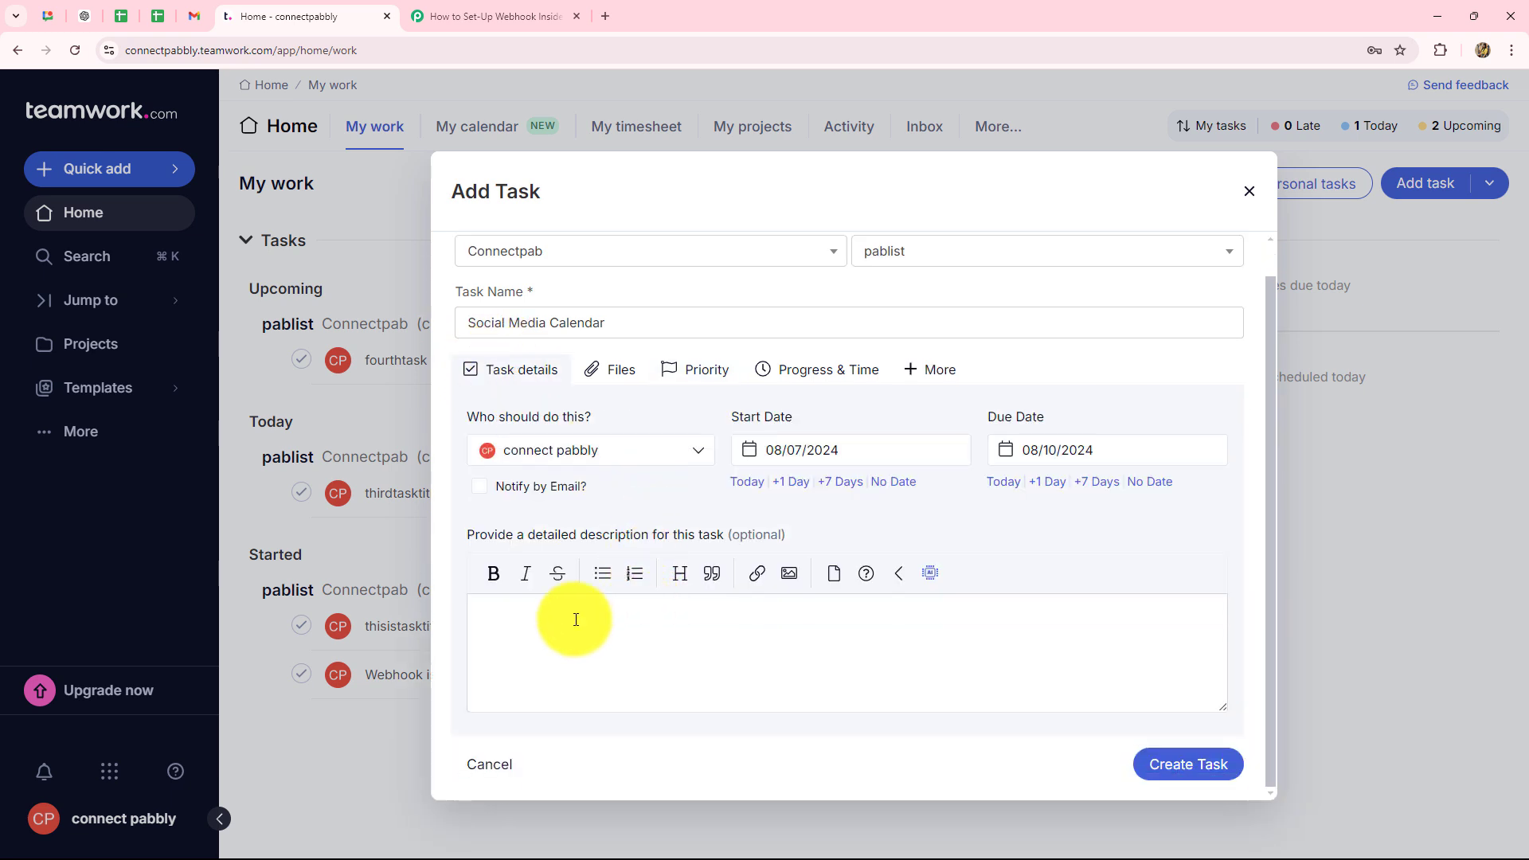
# - Describe the task as "Prepare a social media calendar for all the social media posts for upcoming week." and create it
pyautogui.click(523, 622)
pyautogui.write('Prepare a social media calendar for all the social media posts for upcoming week.')
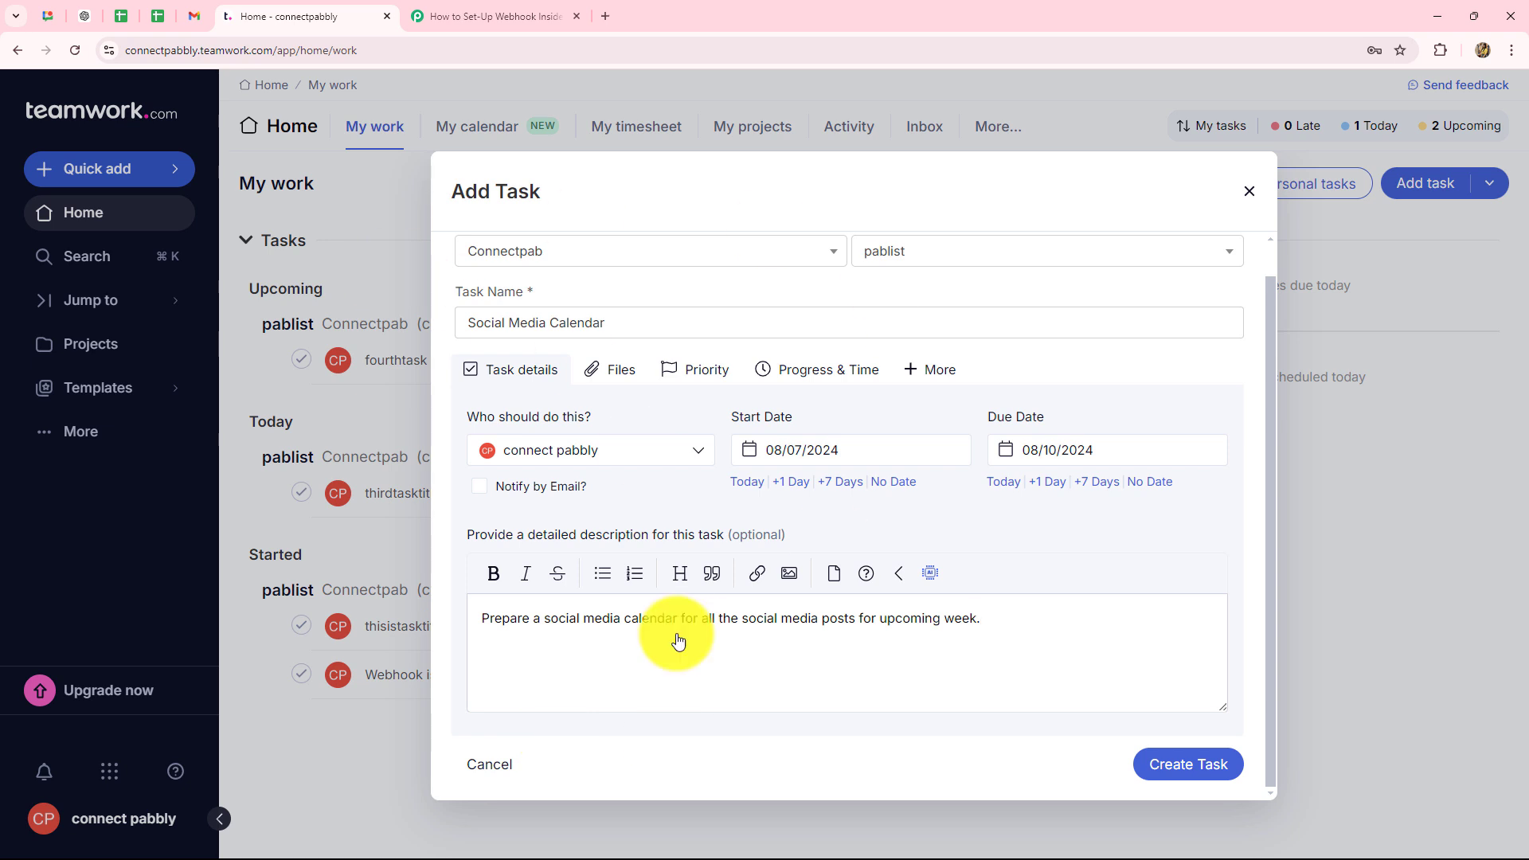
pyautogui.scroll(1, 757, 587)
pyautogui.scroll(-1, 876, 621)
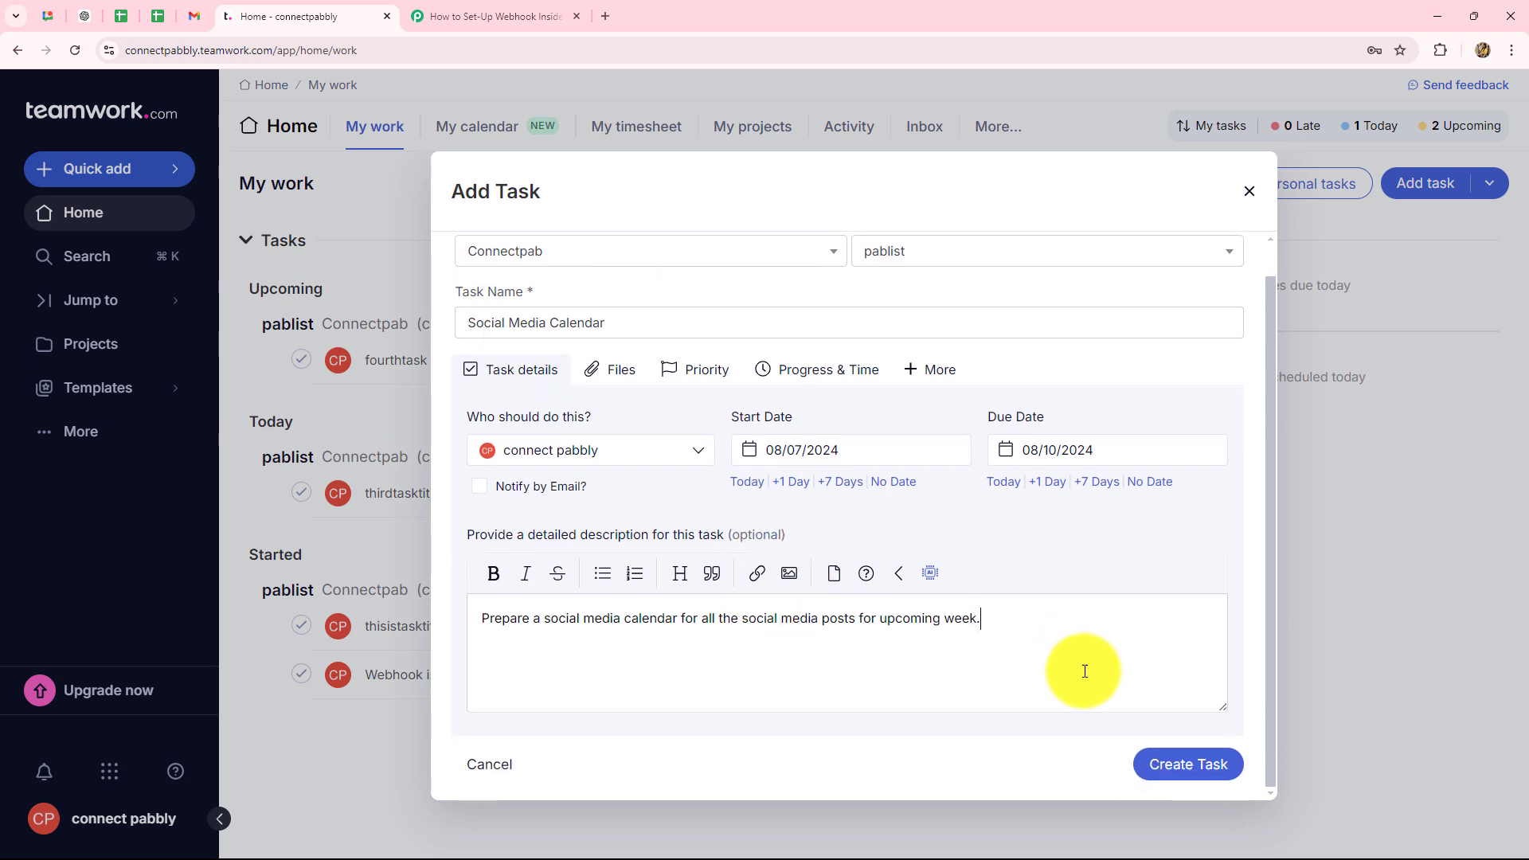
pyautogui.click(1162, 769)
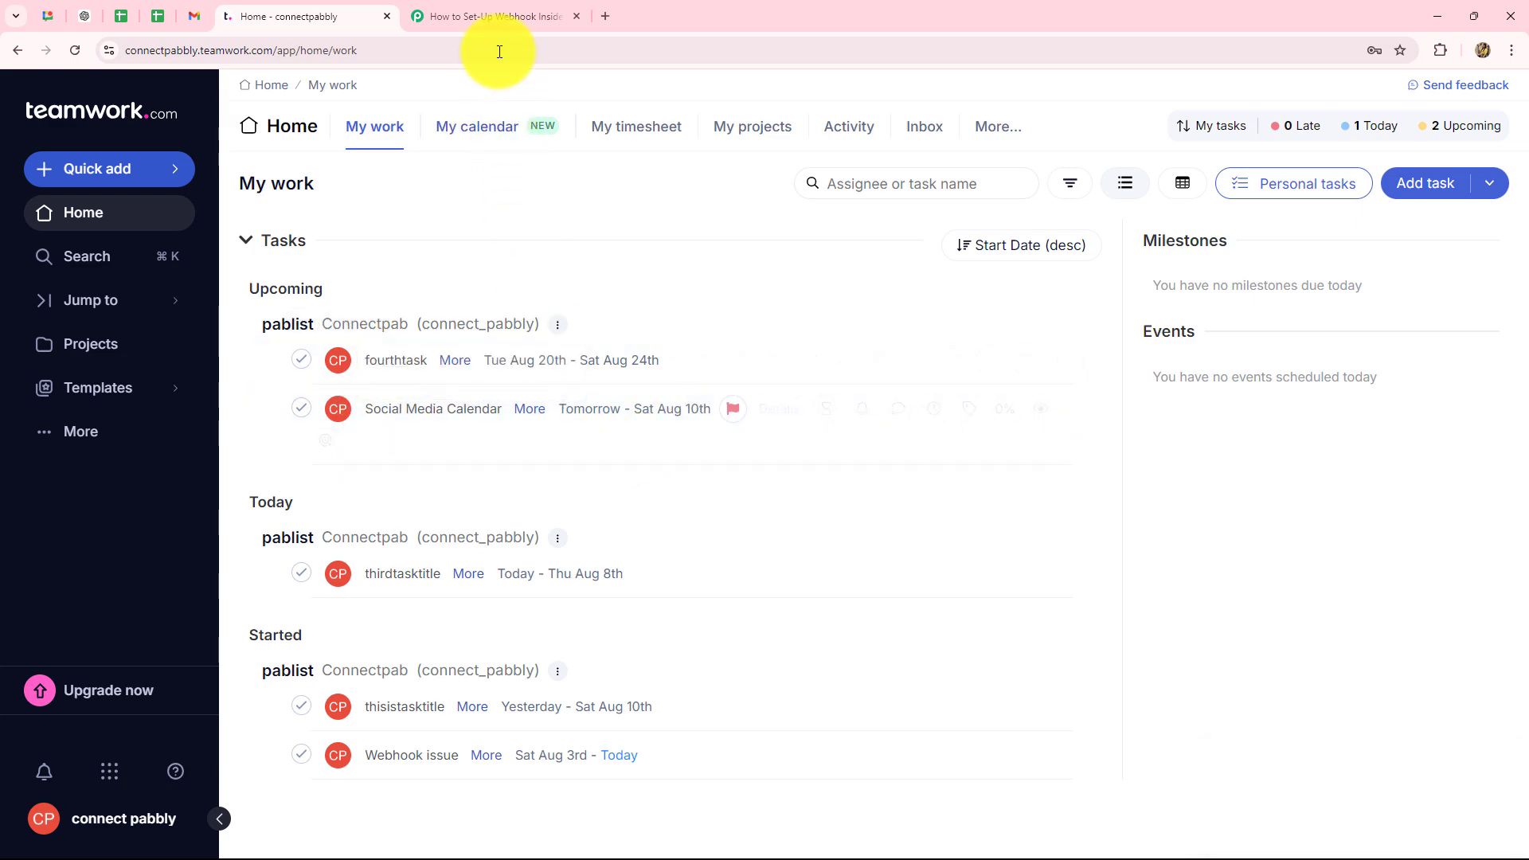
# - Switch to Pabbly Connect and check the task's start date, name, priority and project ID in the received webhook response
pyautogui.click(494, 16)
pyautogui.scroll(-5, 825, 456)
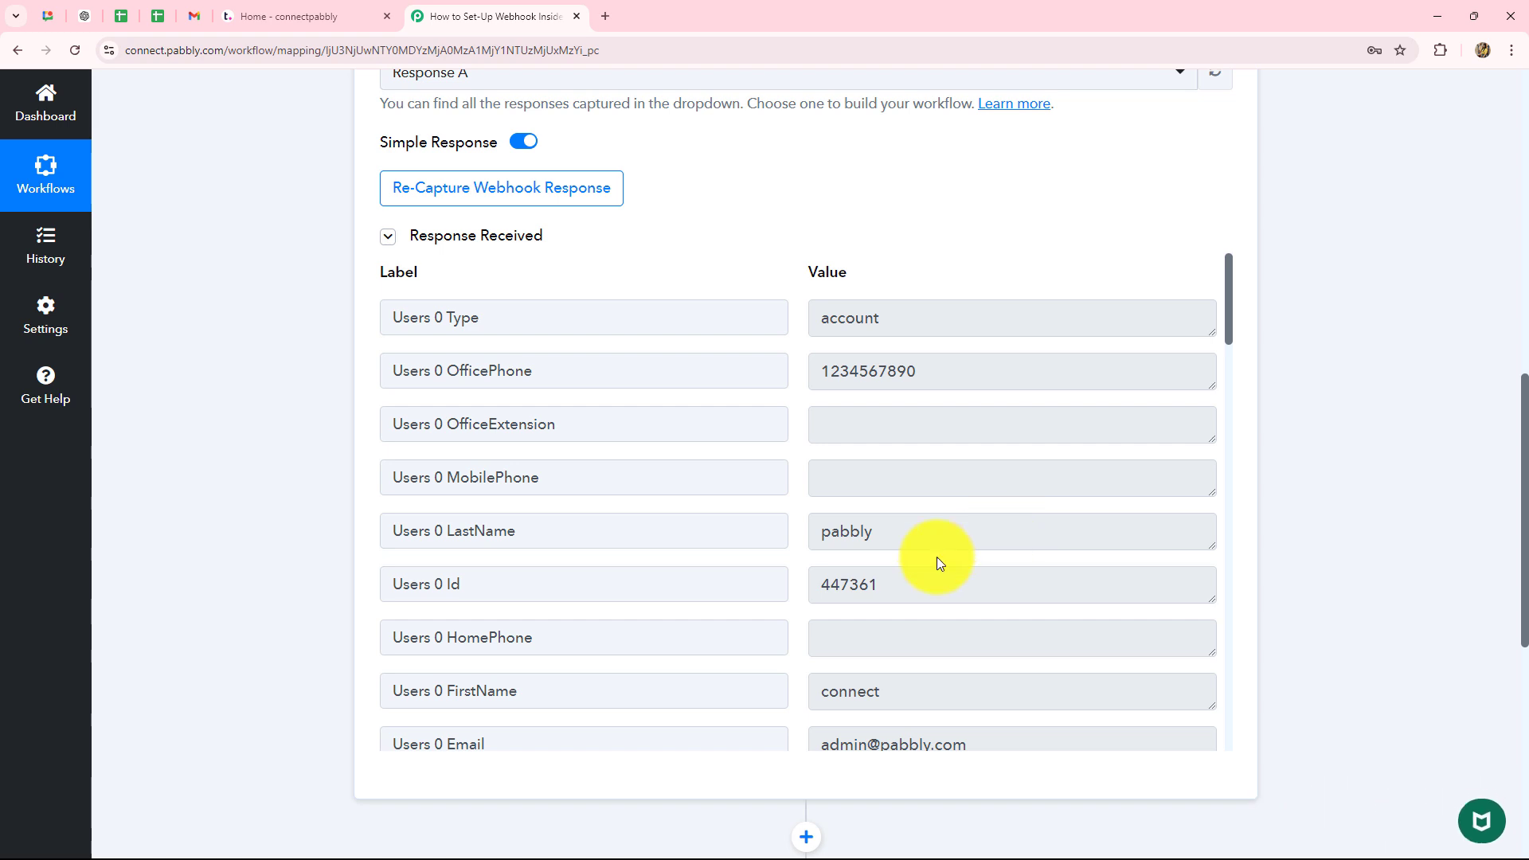
pyautogui.scroll(-5, 938, 558)
pyautogui.scroll(5, 938, 557)
pyautogui.scroll(-10, 939, 558)
pyautogui.moveTo(908, 454); pyautogui.dragTo(821, 454)
pyautogui.scroll(-1, 957, 540)
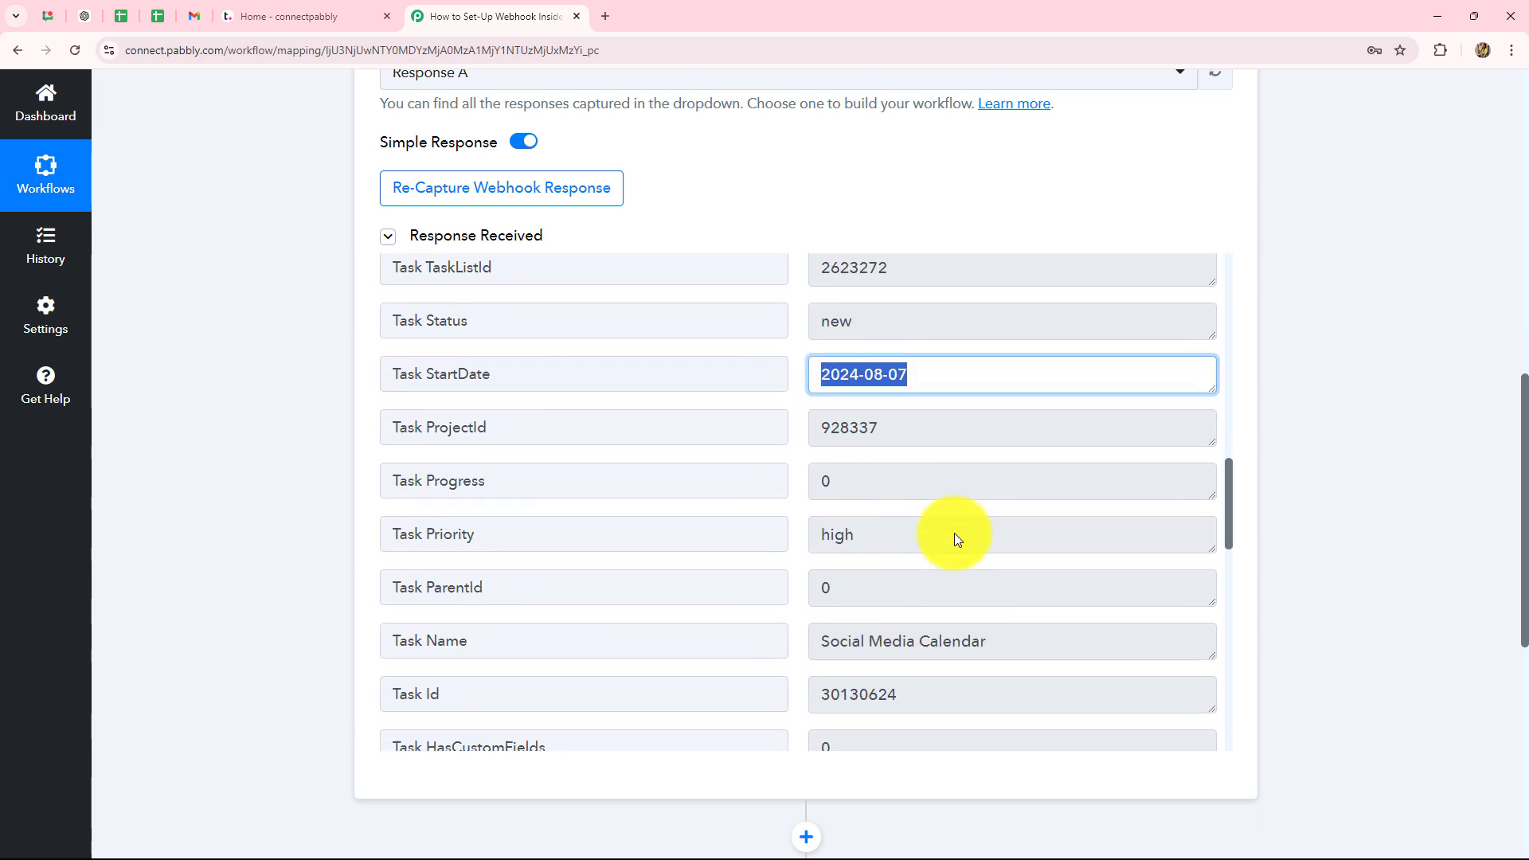
pyautogui.scroll(-1, 958, 540)
pyautogui.moveTo(986, 563); pyautogui.dragTo(806, 566)
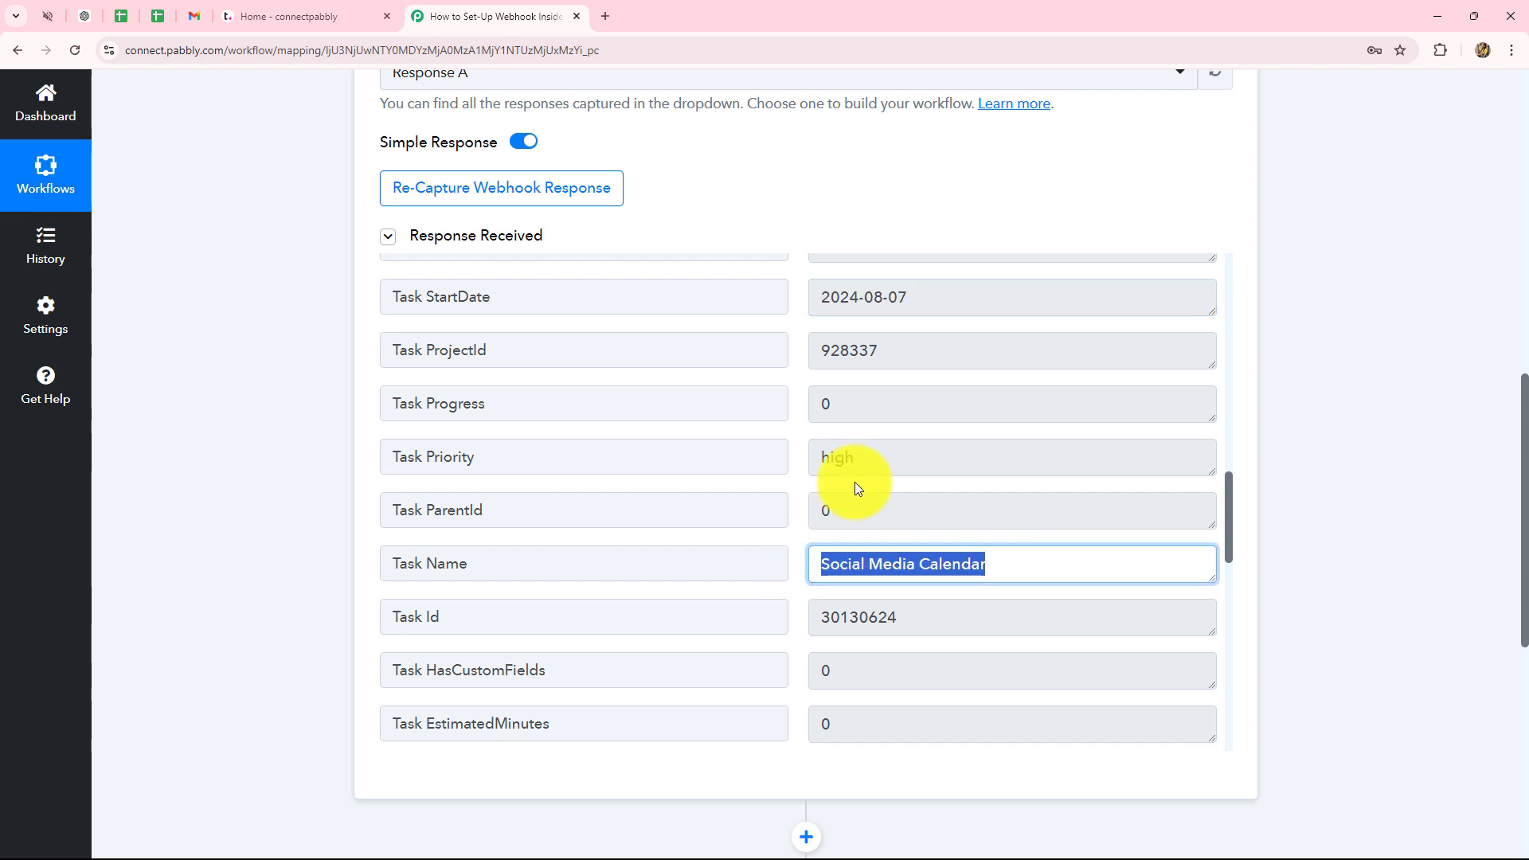
pyautogui.moveTo(858, 458); pyautogui.dragTo(764, 467)
pyautogui.scroll(-1, 996, 518)
pyautogui.moveTo(819, 293); pyautogui.dragTo(930, 297)
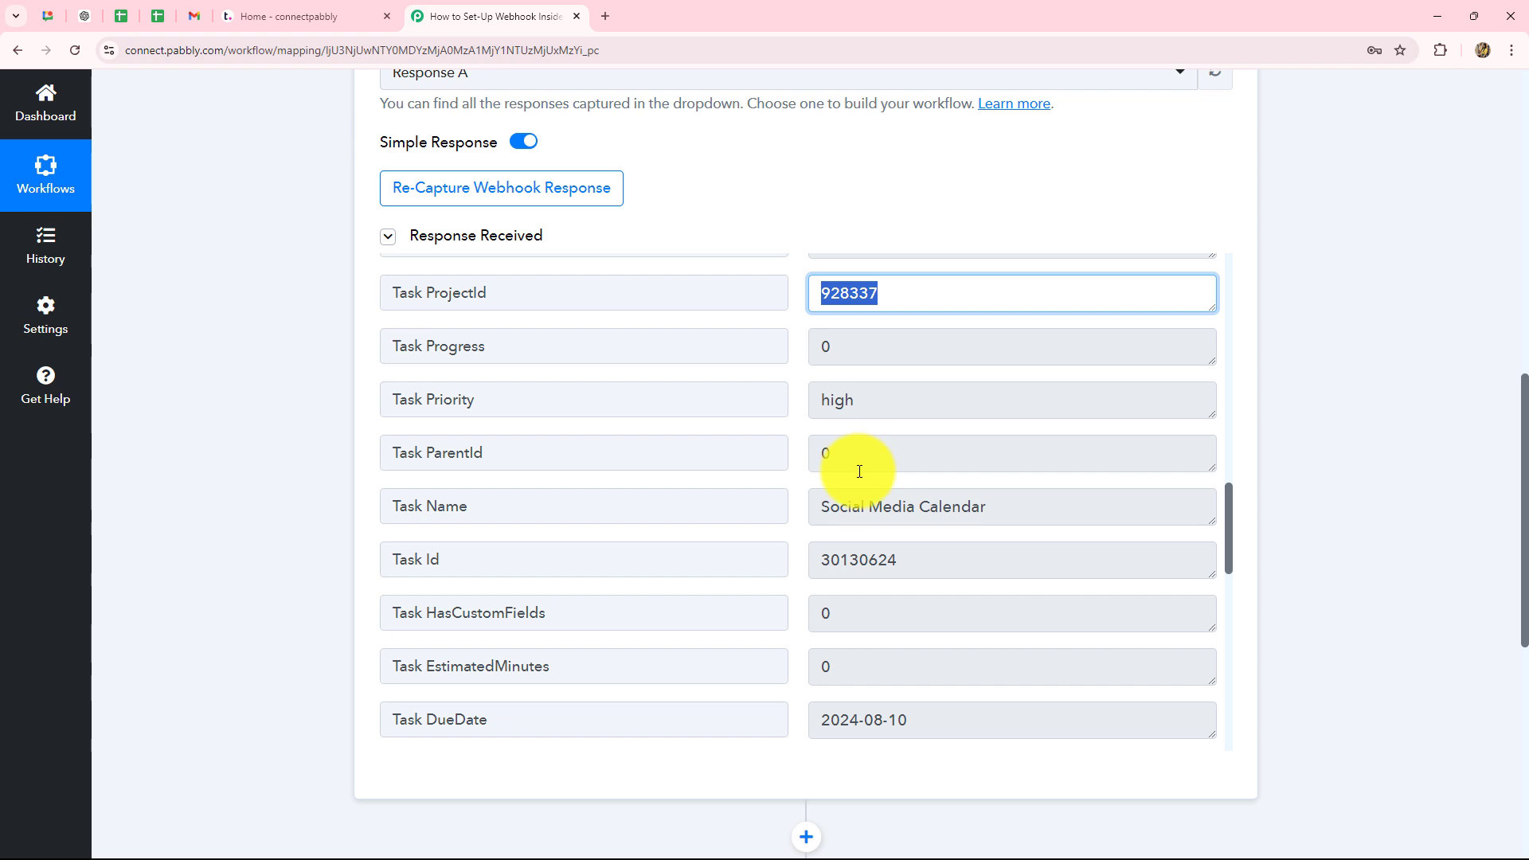
# - Examine the task's due date, description and creation date, plus the project details, in the received response
pyautogui.moveTo(915, 720); pyautogui.dragTo(796, 720)
pyautogui.scroll(-2, 966, 566)
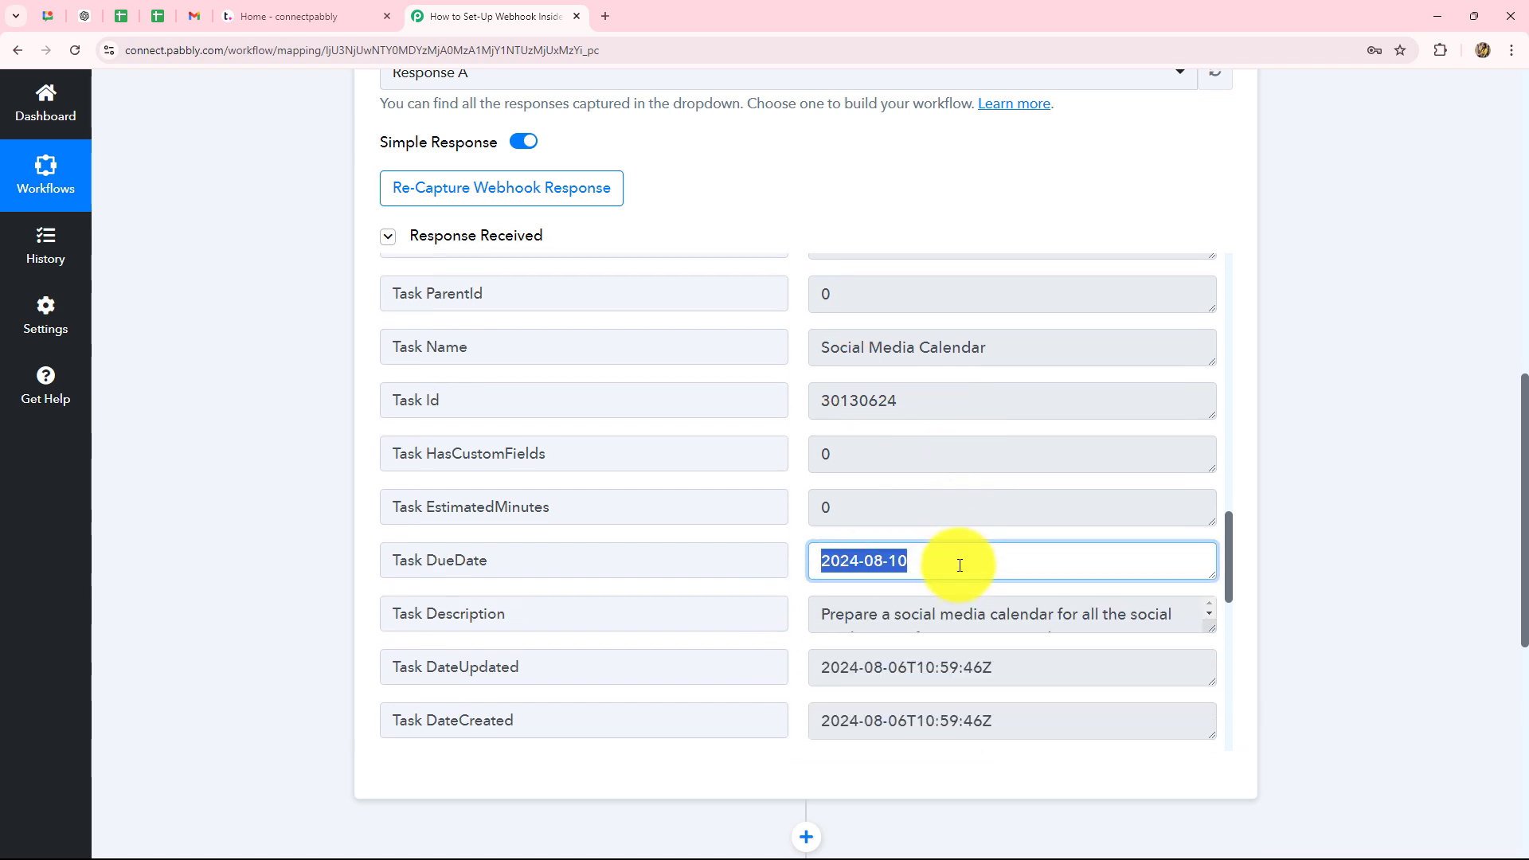
pyautogui.scroll(-1, 915, 572)
pyautogui.moveTo(805, 528); pyautogui.dragTo(1051, 579)
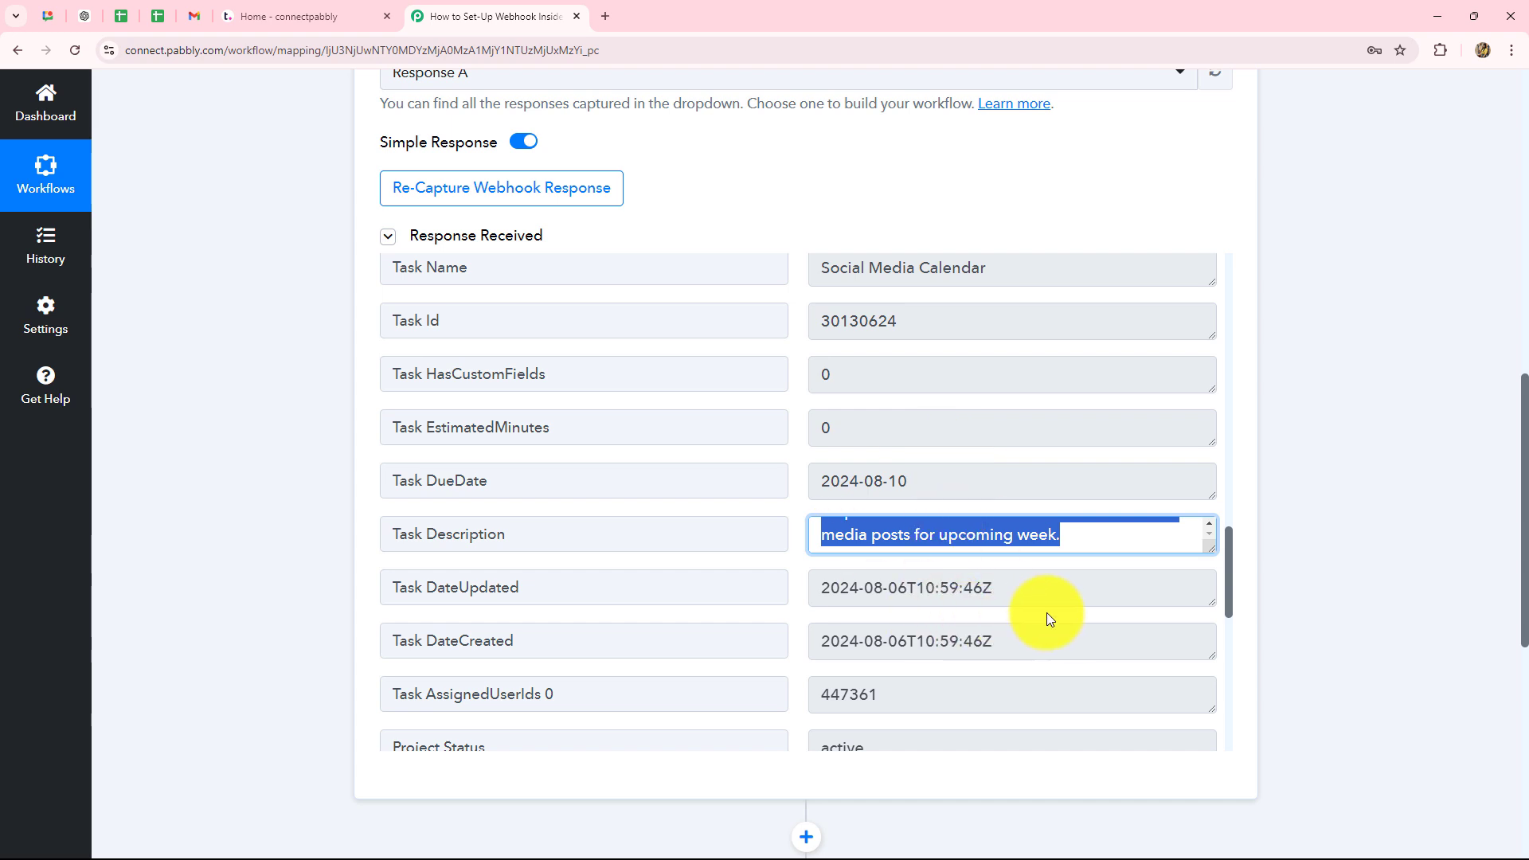
pyautogui.moveTo(1014, 642); pyautogui.dragTo(751, 635)
pyautogui.scroll(-3, 929, 624)
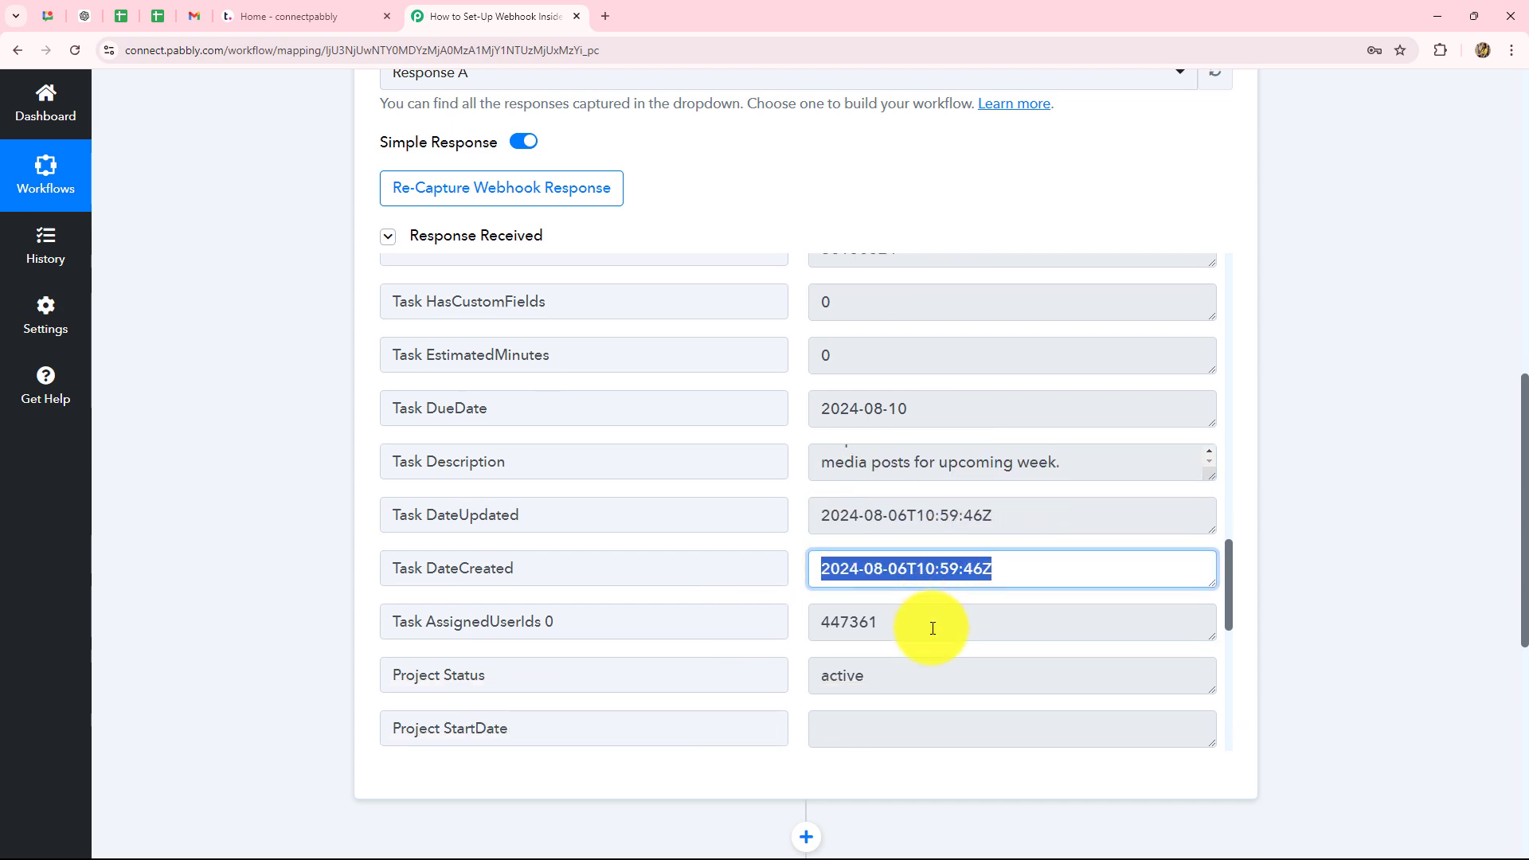
pyautogui.scroll(-3, 926, 605)
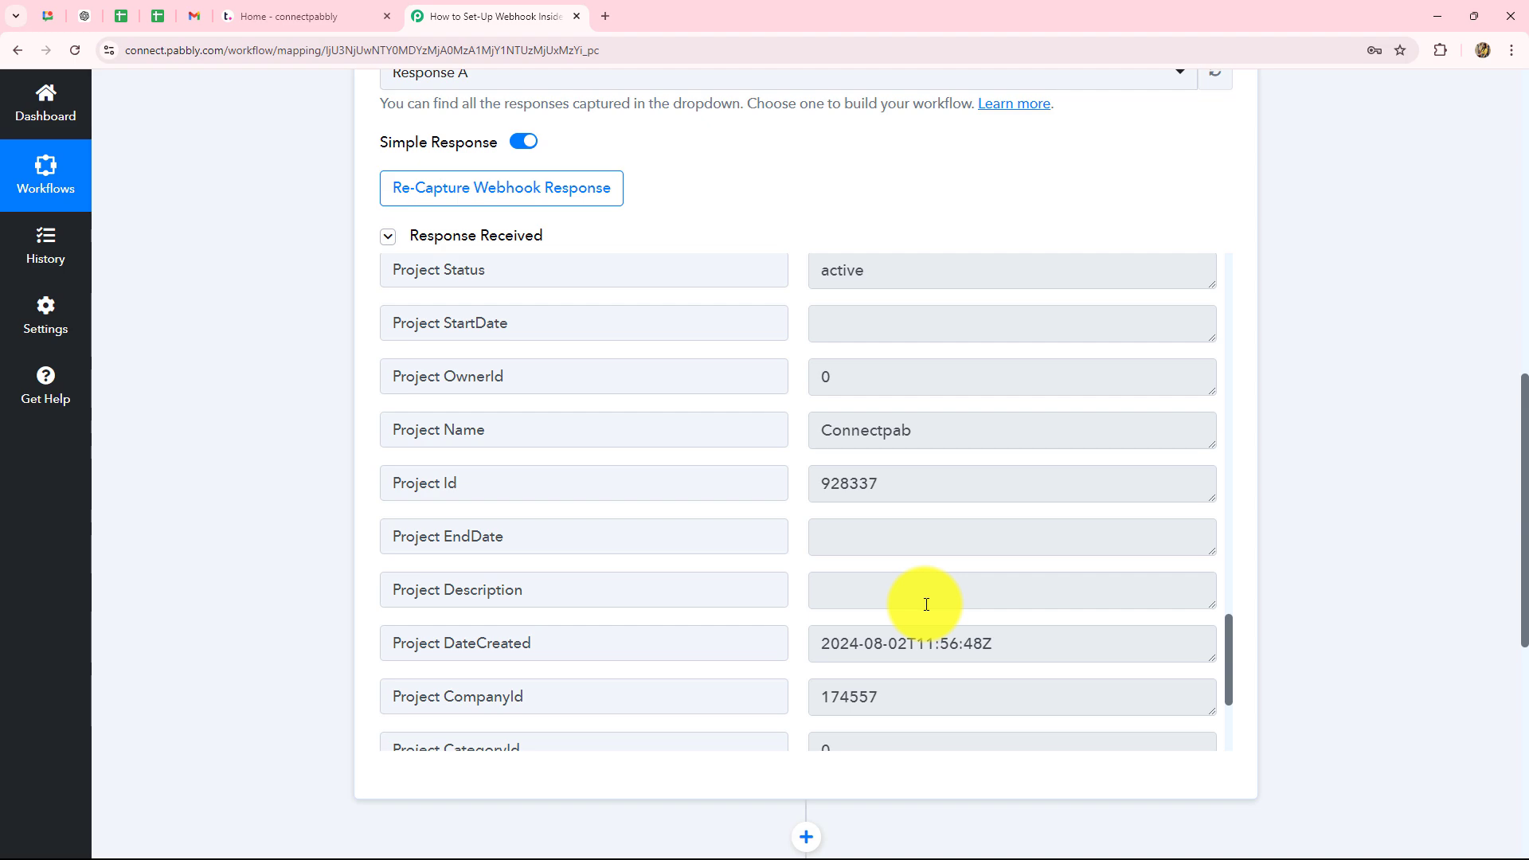
pyautogui.scroll(-3, 926, 604)
# - Collapse the Teamwork New Task trigger step of the workflow
pyautogui.scroll(10, 926, 605)
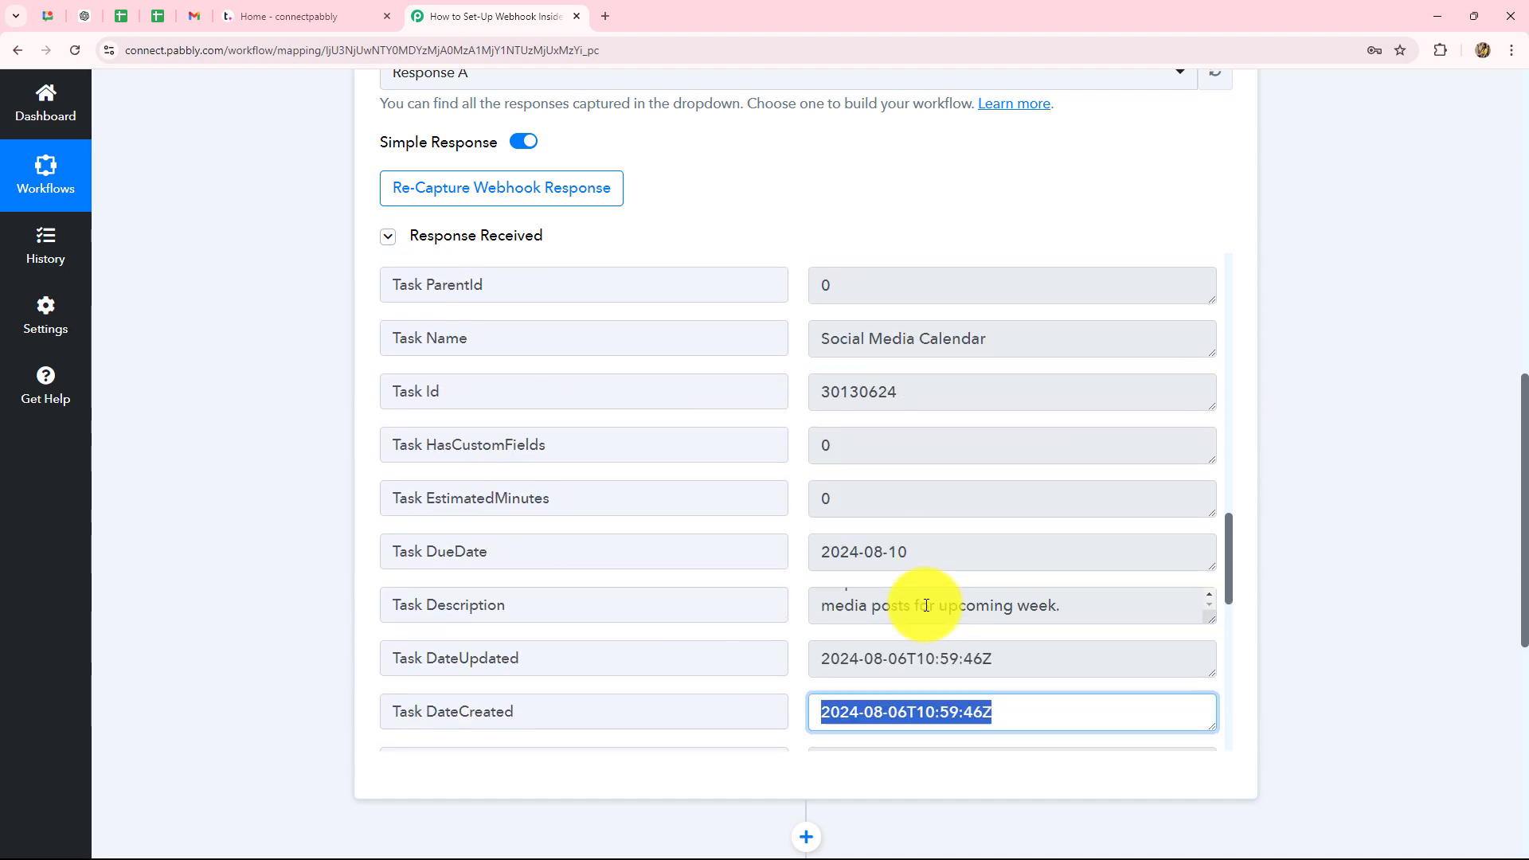
pyautogui.scroll(5, 926, 605)
pyautogui.scroll(10, 1502, 502)
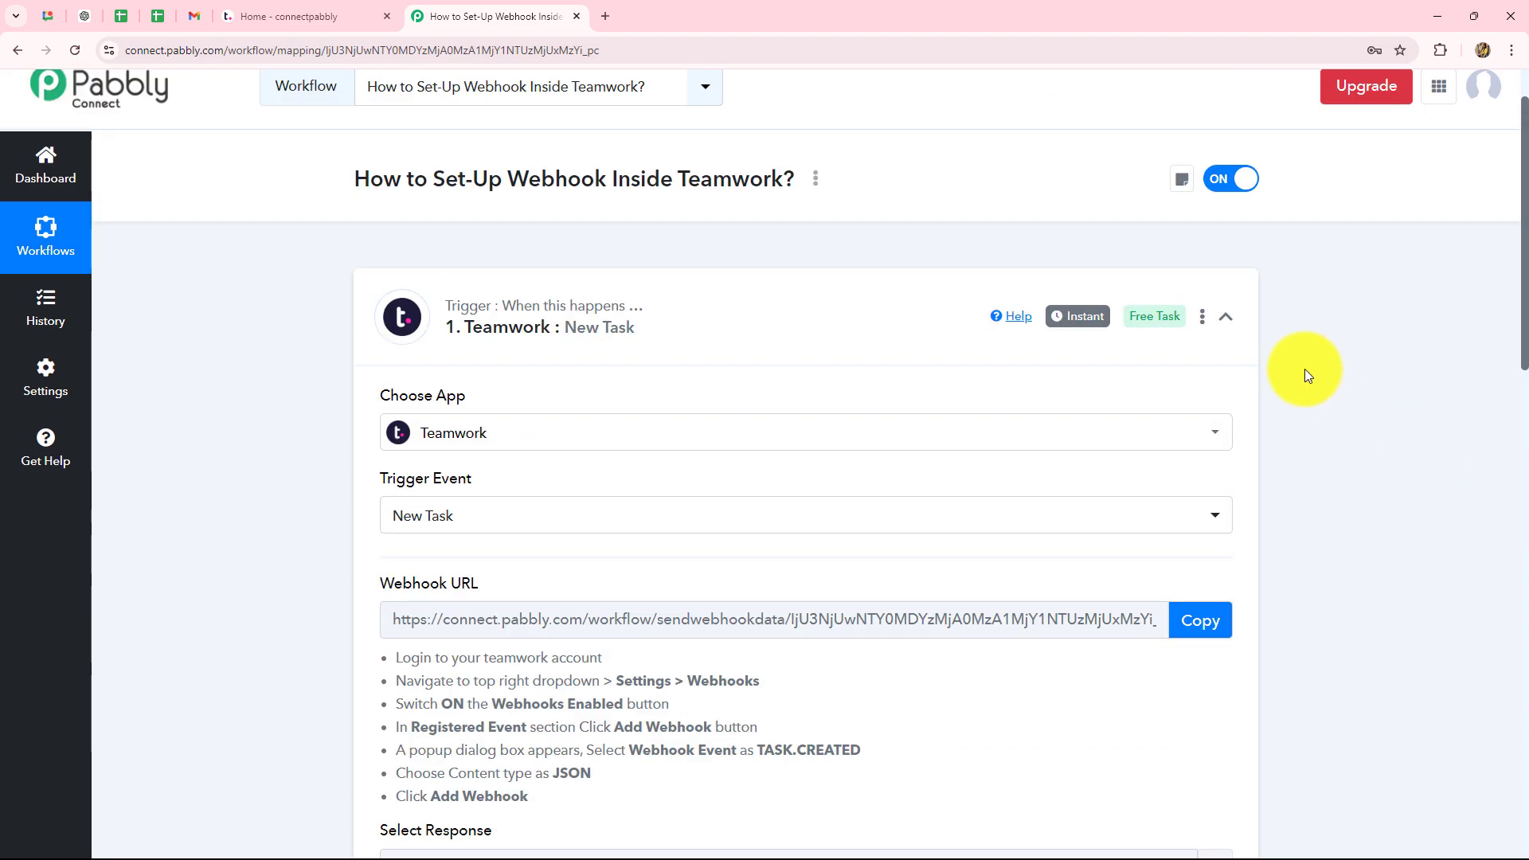
pyautogui.click(1227, 318)
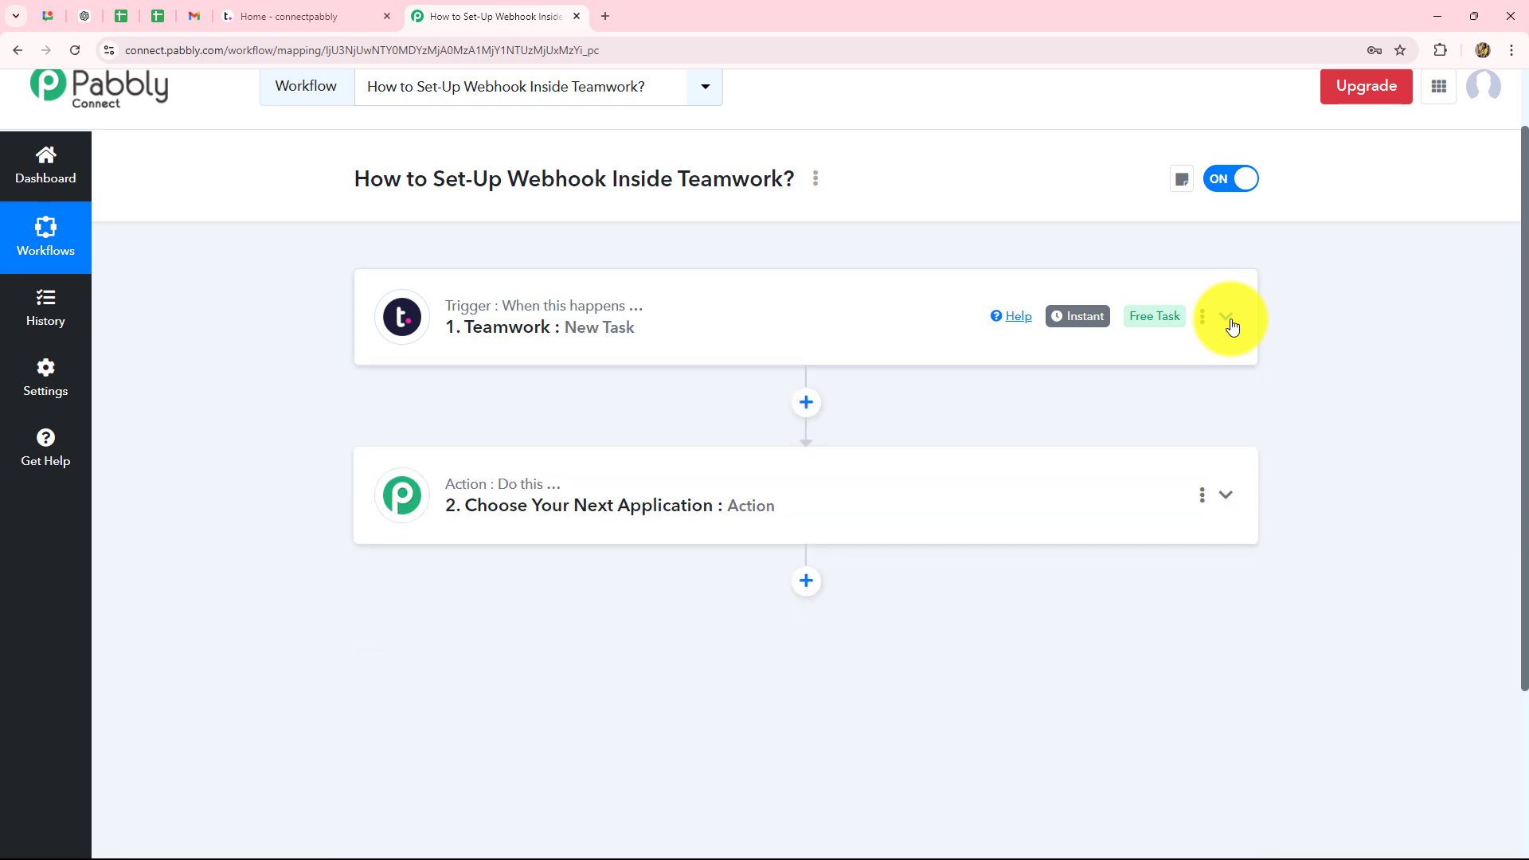